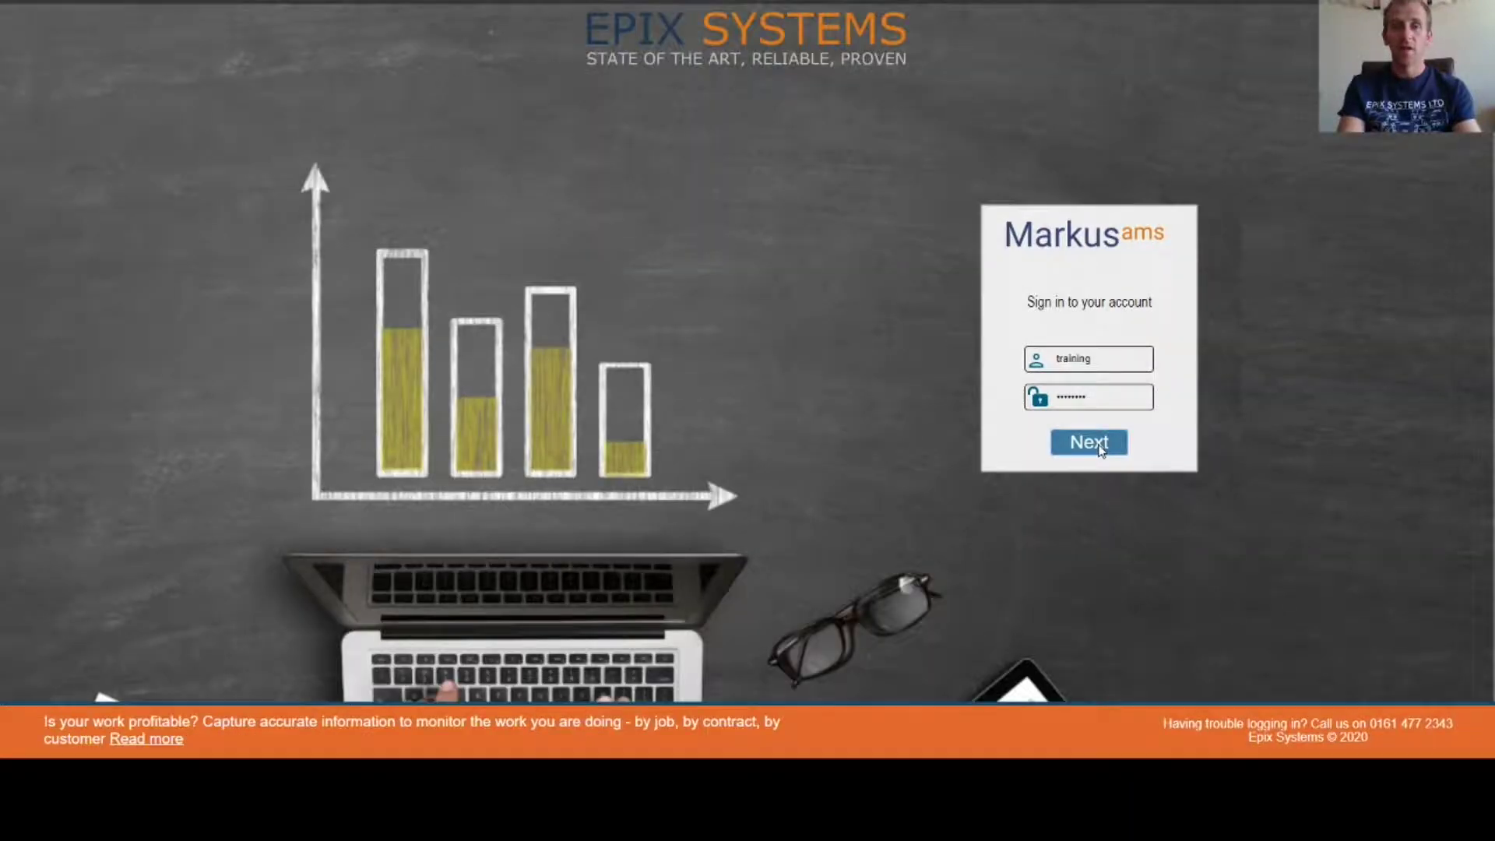
Step: Sign in to the training account, then refresh the Operative Status data and the home dashboard
{"action": "left_click", "coordinate": [1090, 444]}
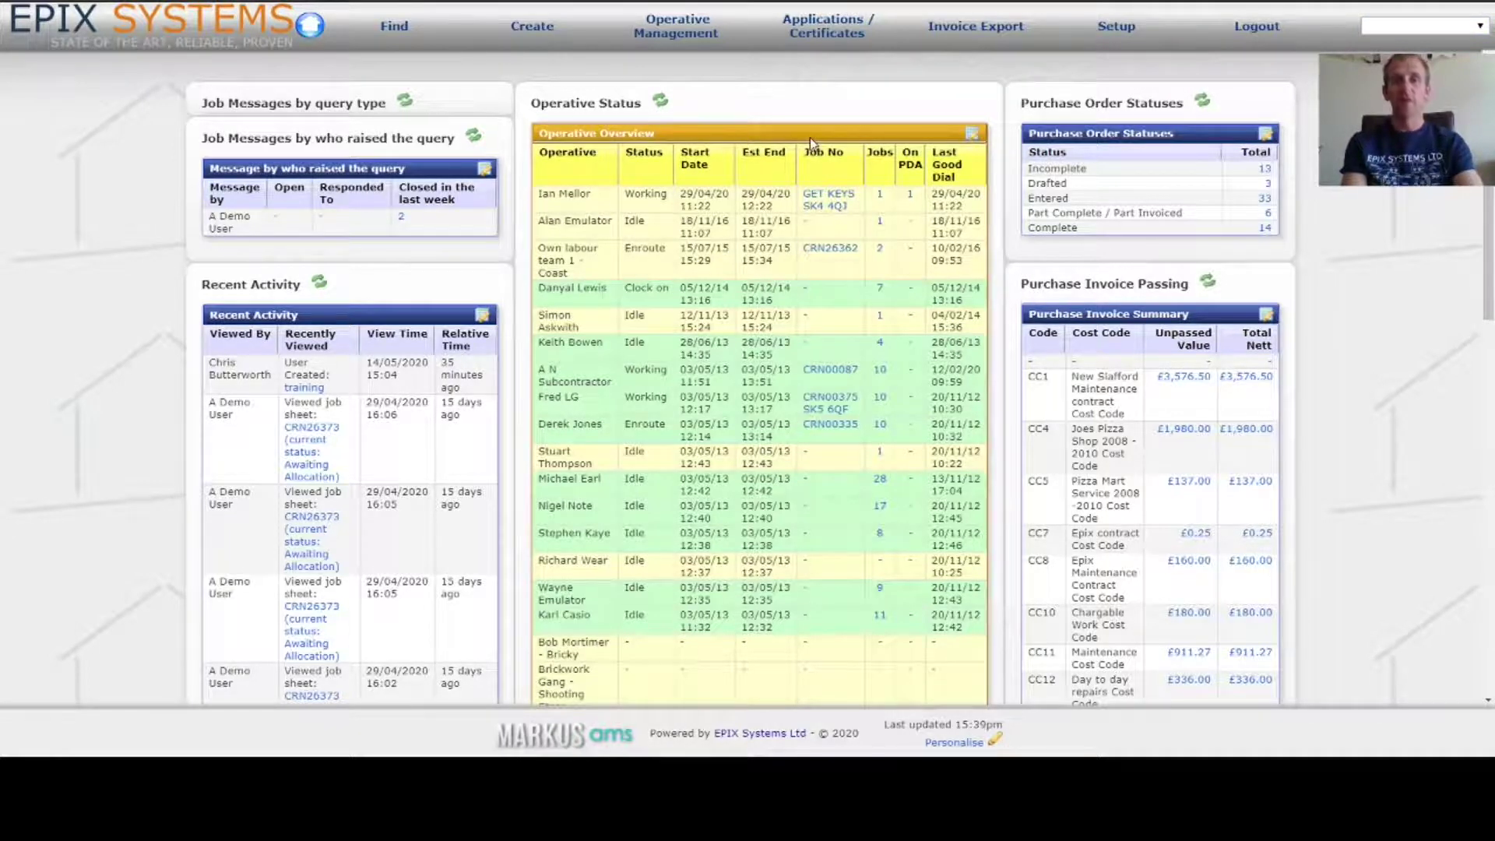
{"action": "left_click", "coordinate": [660, 104]}
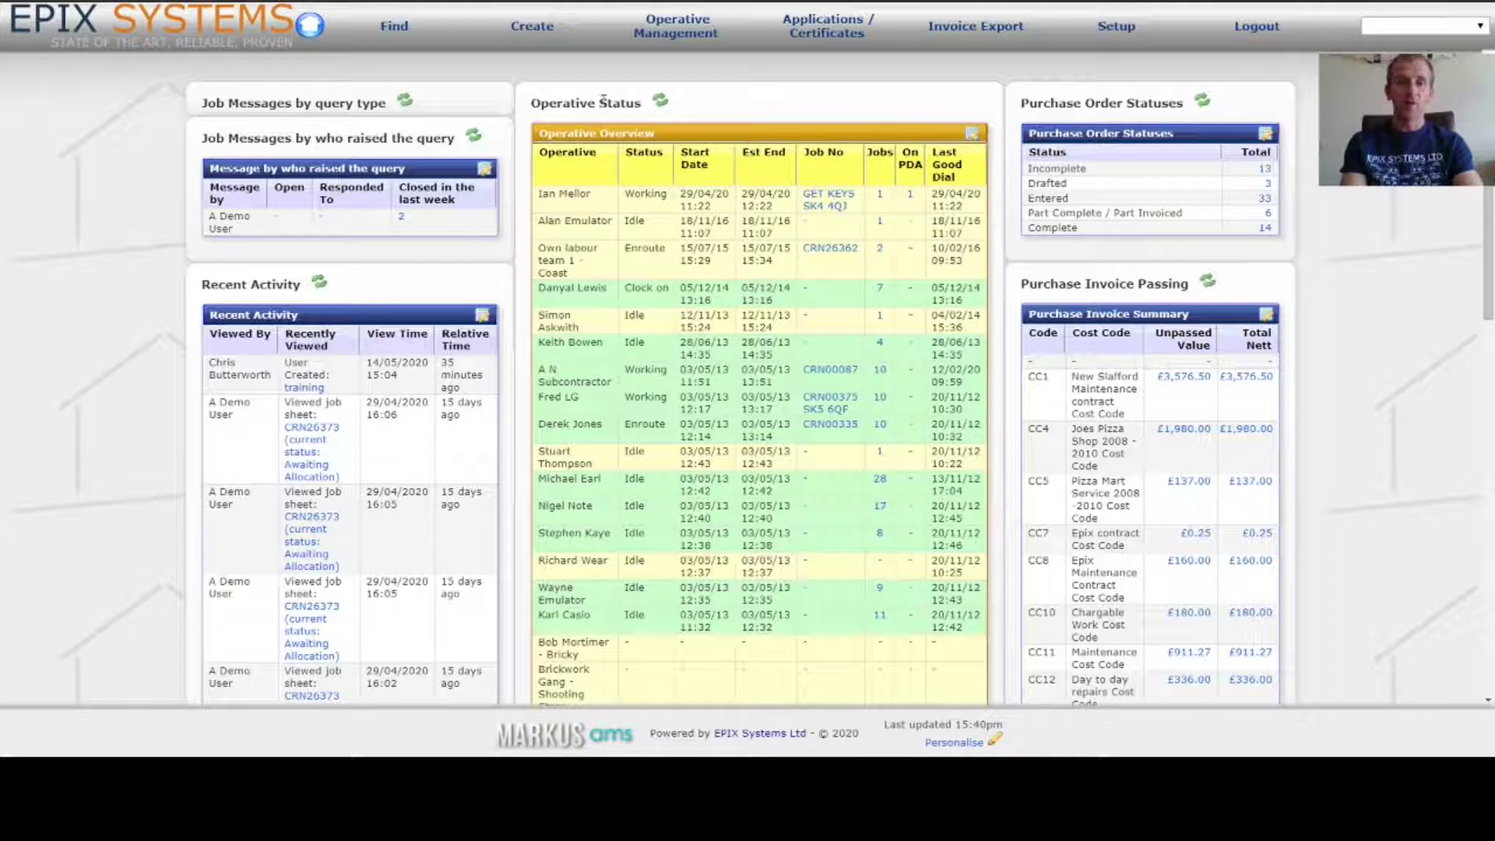
{"action": "left_click", "coordinate": [312, 28]}
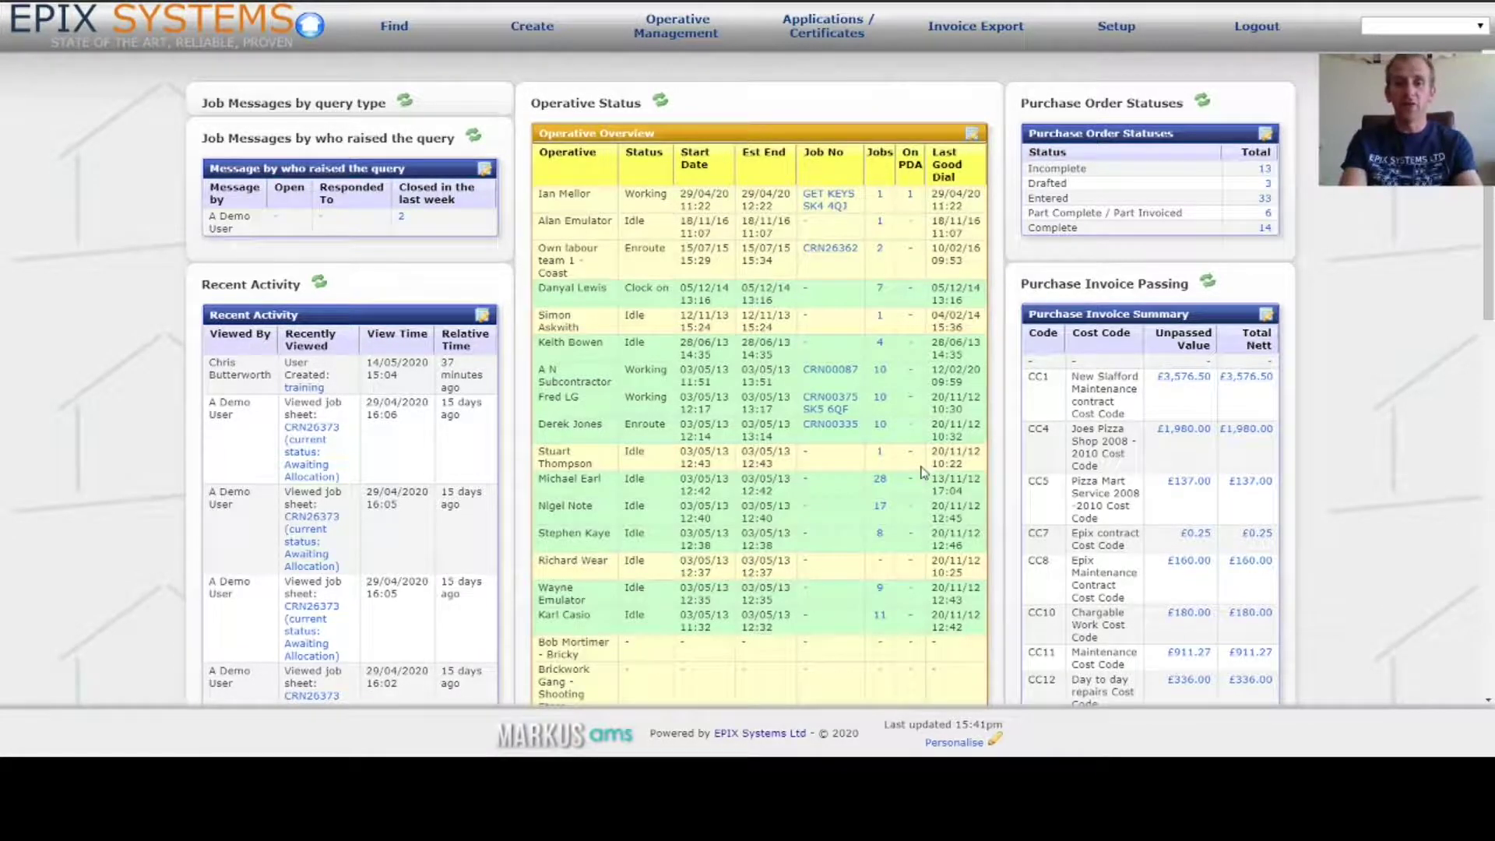
Step: View the dashboard personalisation layout, accept it without changes and return to the home dashboard
{"action": "left_click", "coordinate": [970, 746]}
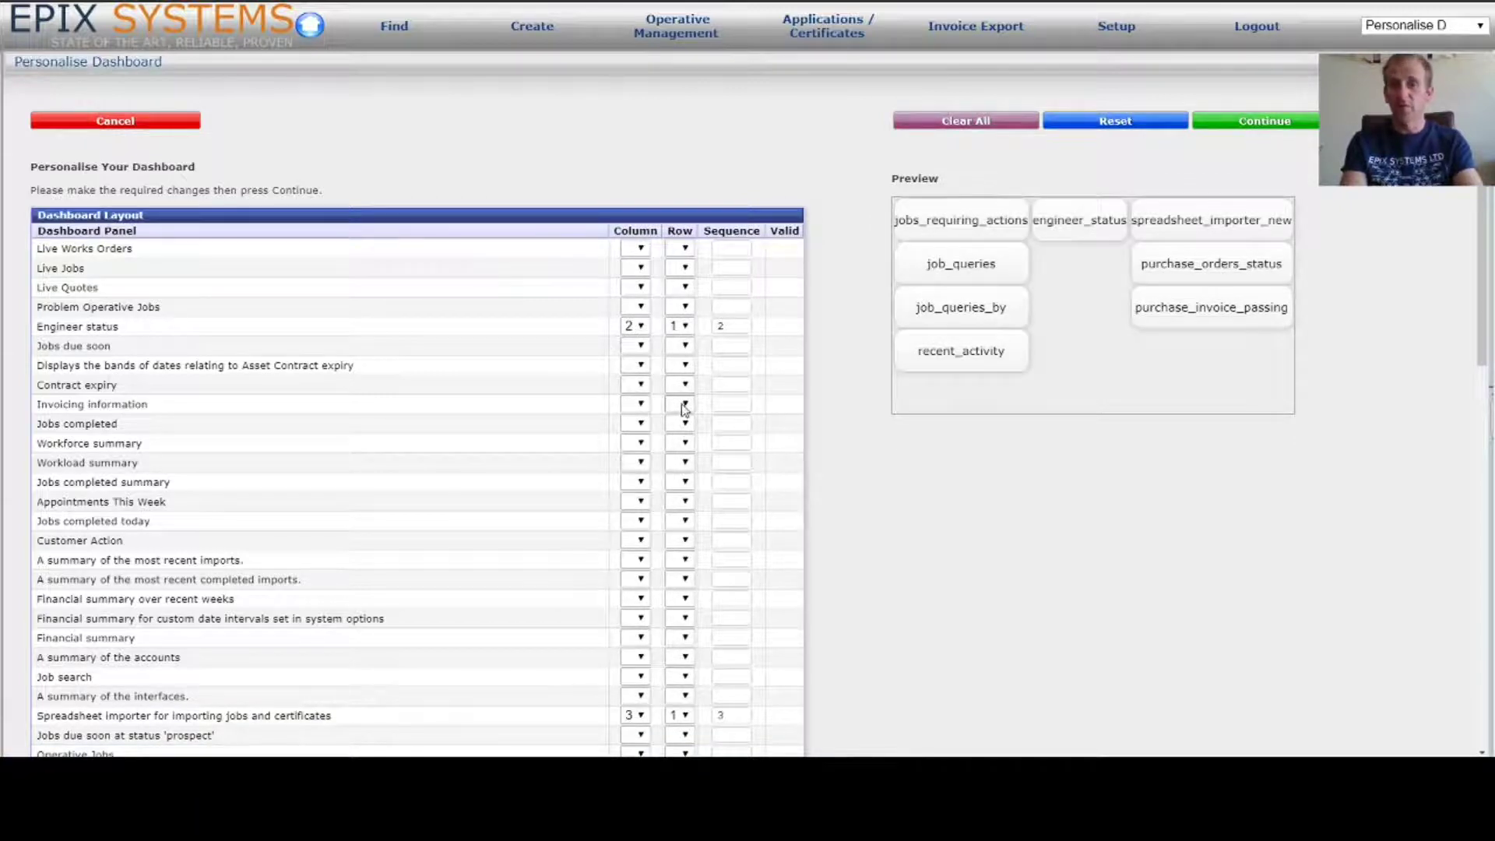
{"action": "left_click", "coordinate": [1283, 121]}
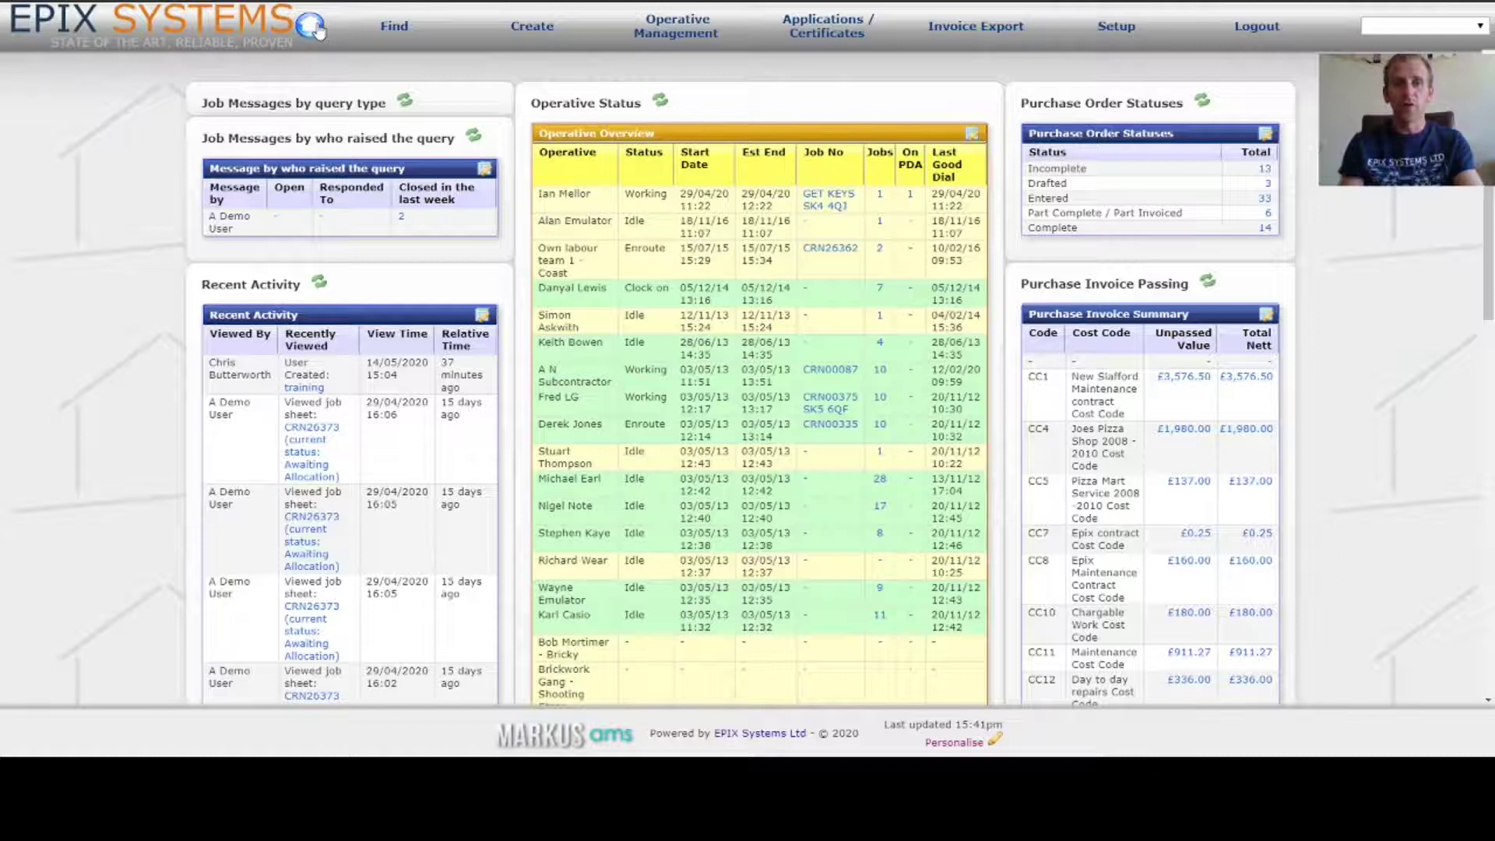
{"action": "left_click", "coordinate": [316, 30]}
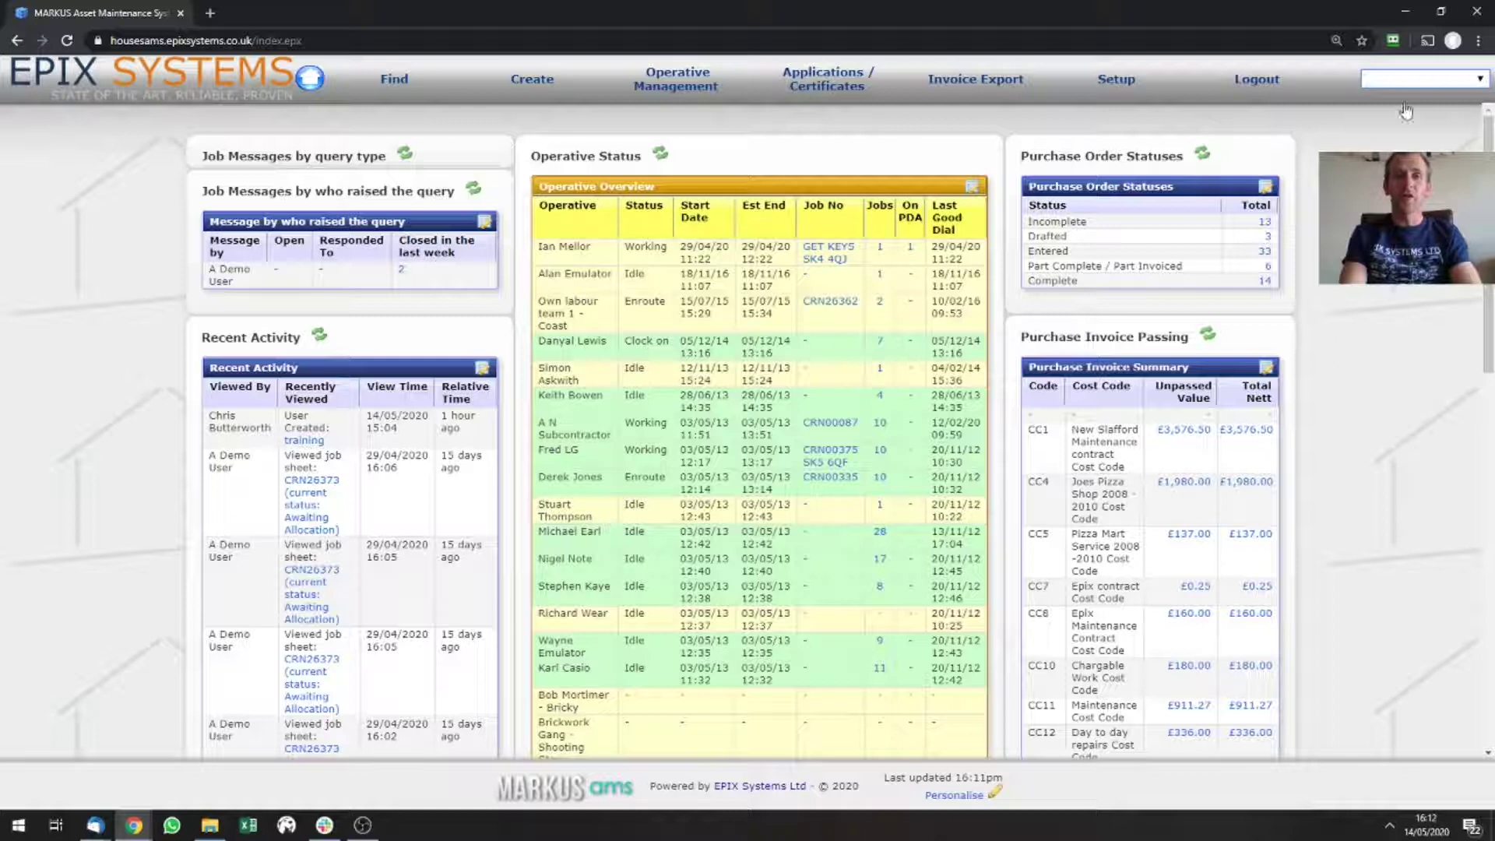
Step: View the Change Password form with its new and verify password fields, then close it without entering anything
{"action": "left_click", "coordinate": [1461, 81]}
{"action": "left_click", "coordinate": [1456, 131]}
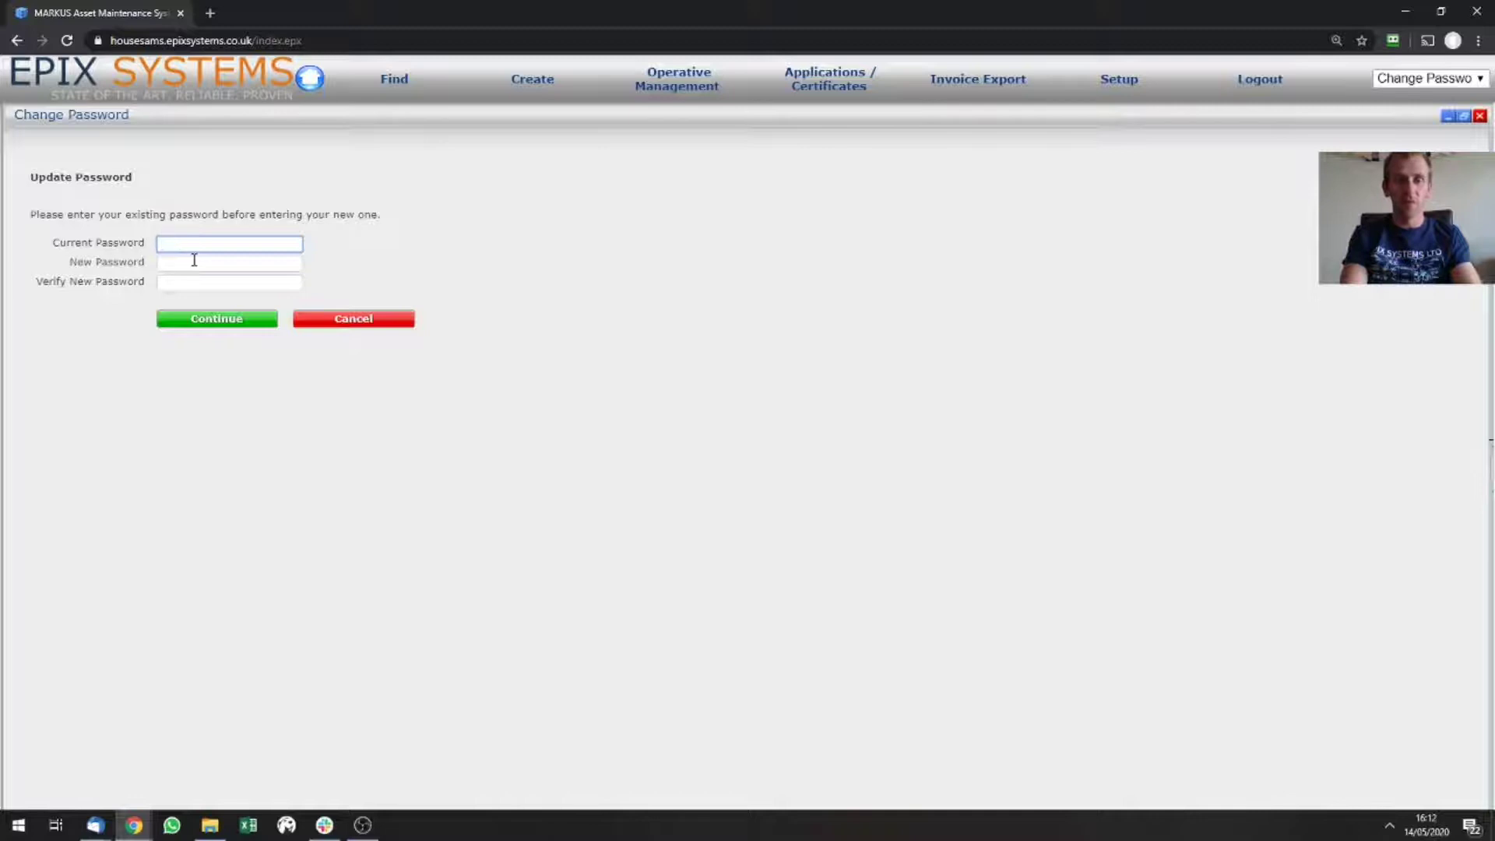
{"action": "left_click", "coordinate": [194, 263]}
{"action": "left_click", "coordinate": [226, 285]}
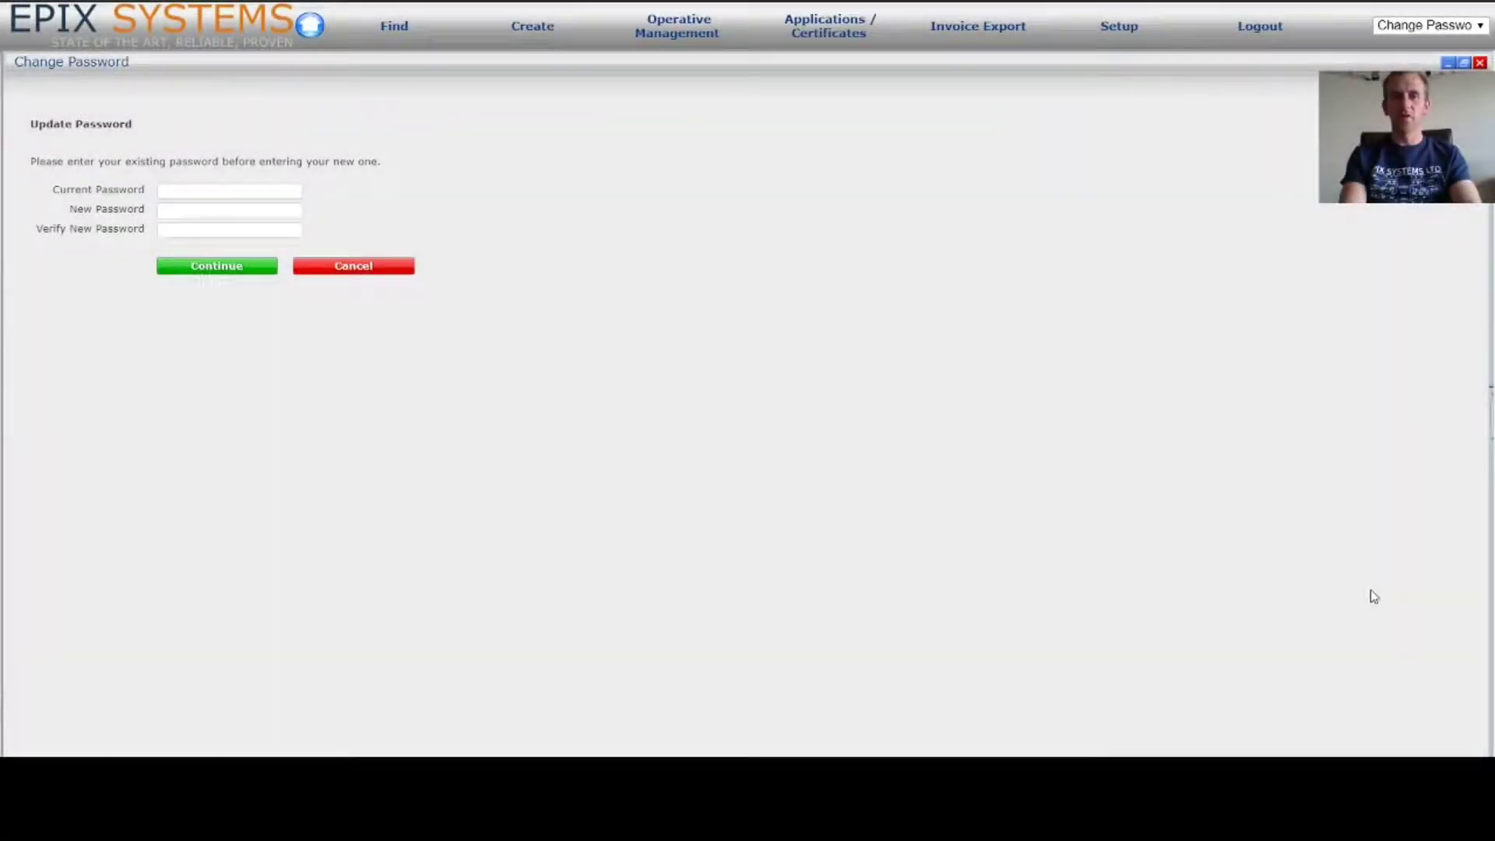
{"action": "key", "text": "Tab"}
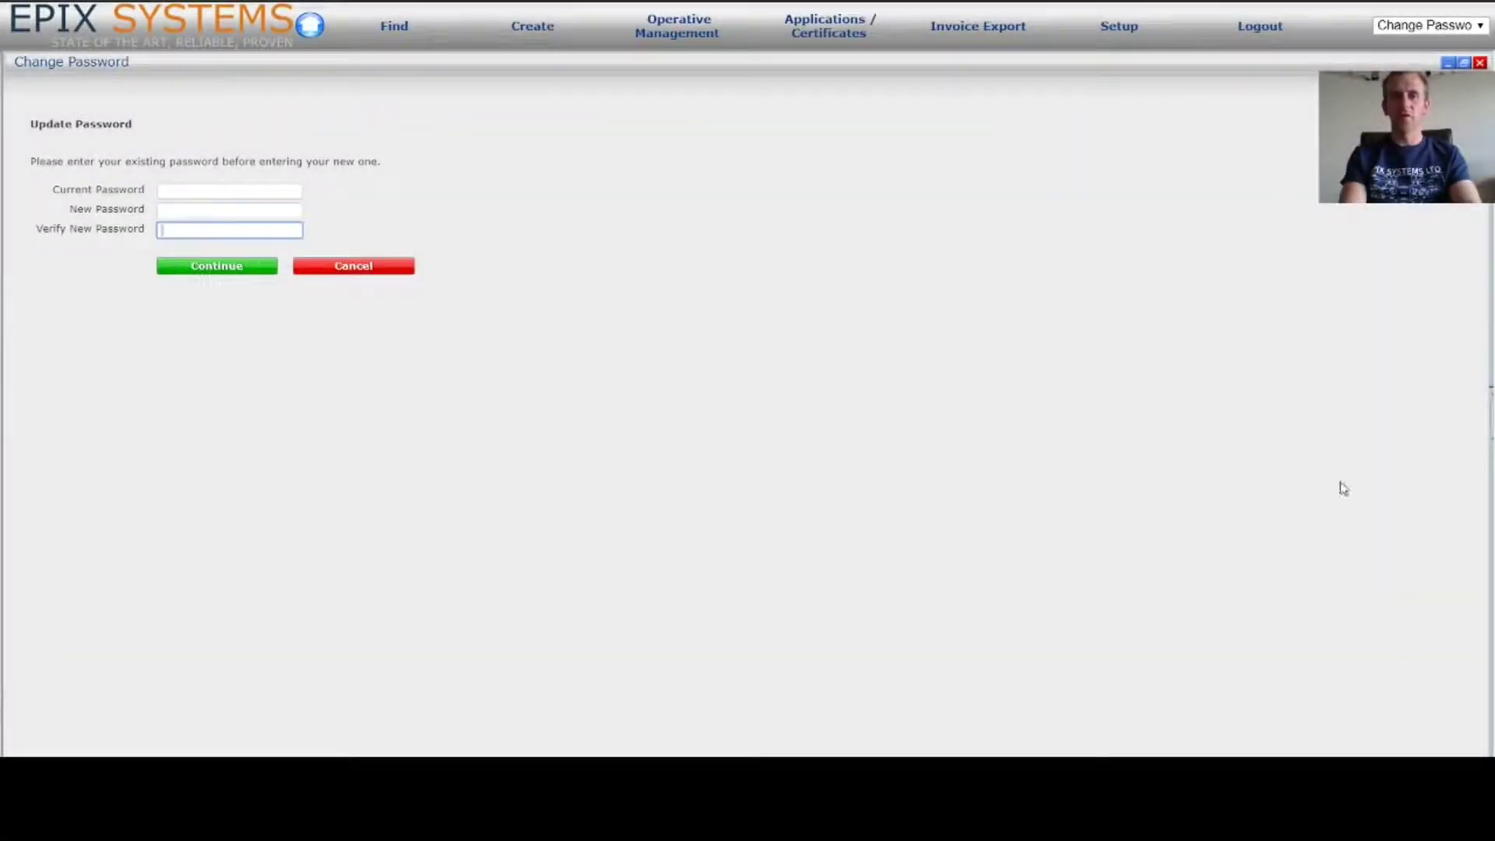
{"action": "left_click", "coordinate": [1481, 63]}
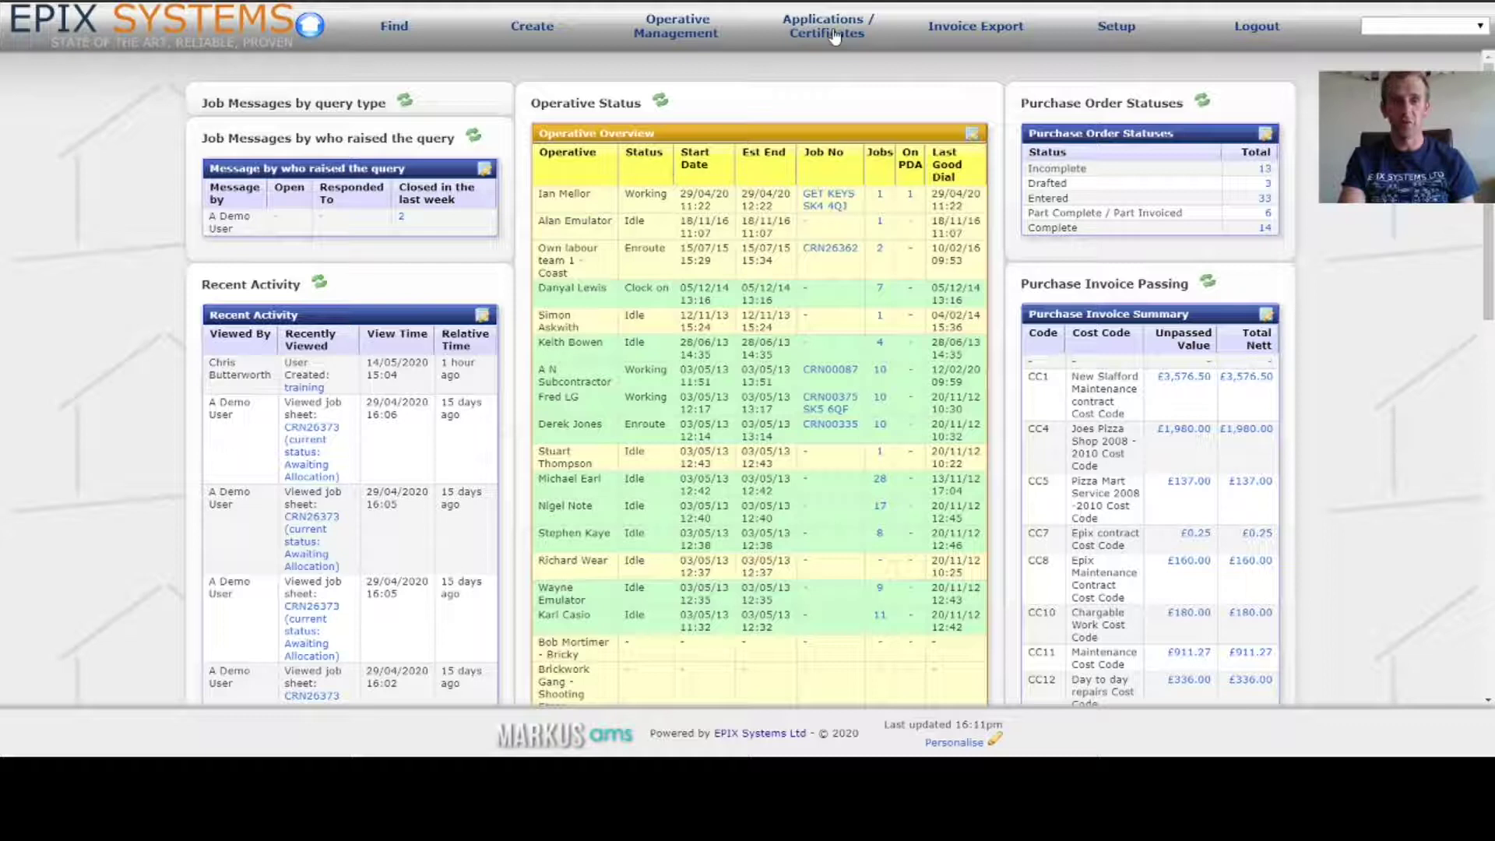
Step: Examine the functions offered for finding, creating, operative management, certificates, invoice export, setup and reports
{"action": "left_click", "coordinate": [382, 29]}
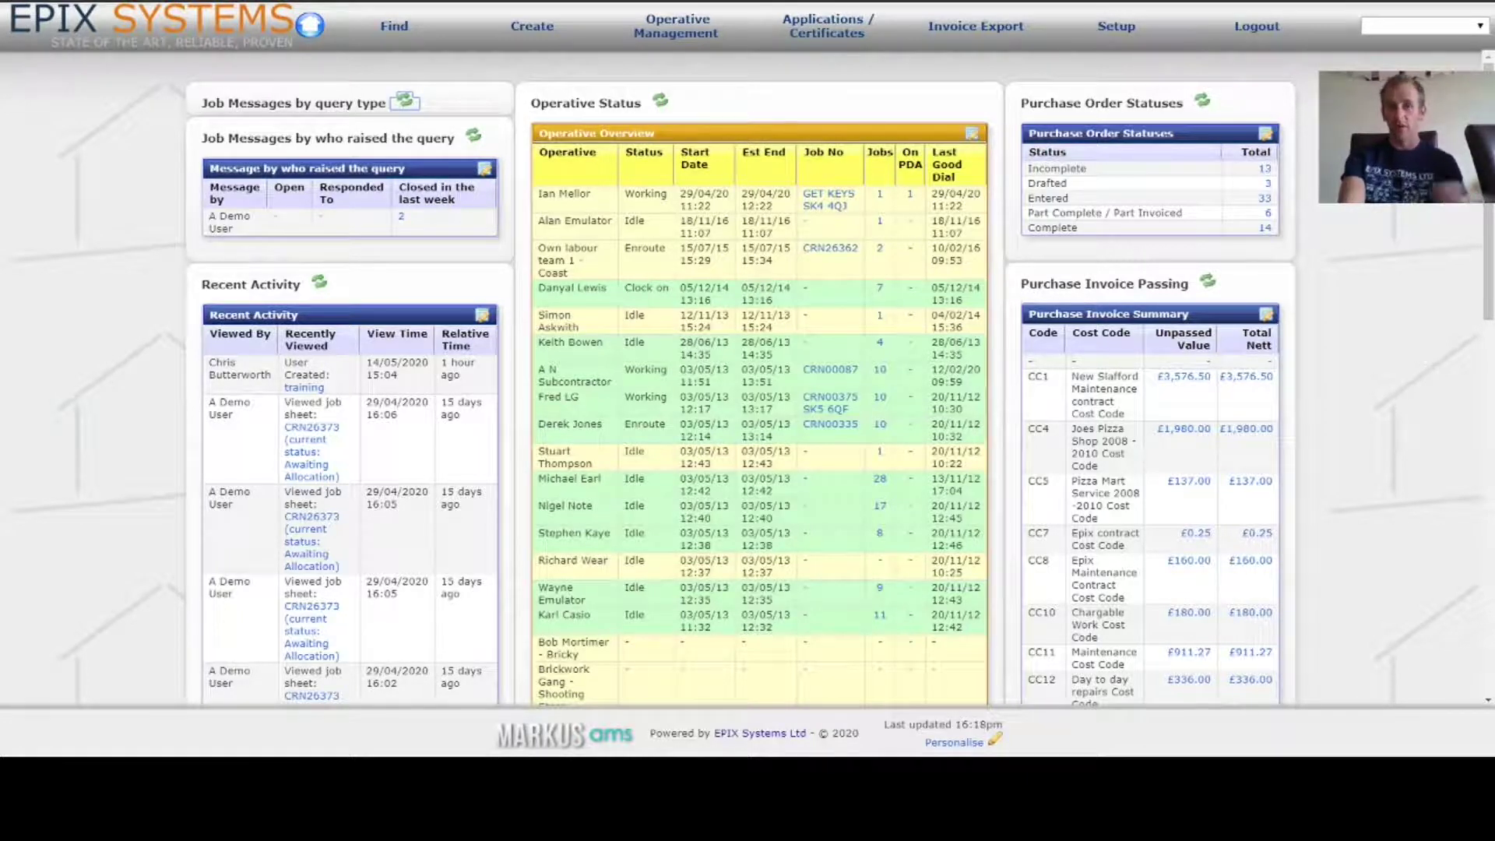
{"action": "mouse_move", "coordinate": [555, 32]}
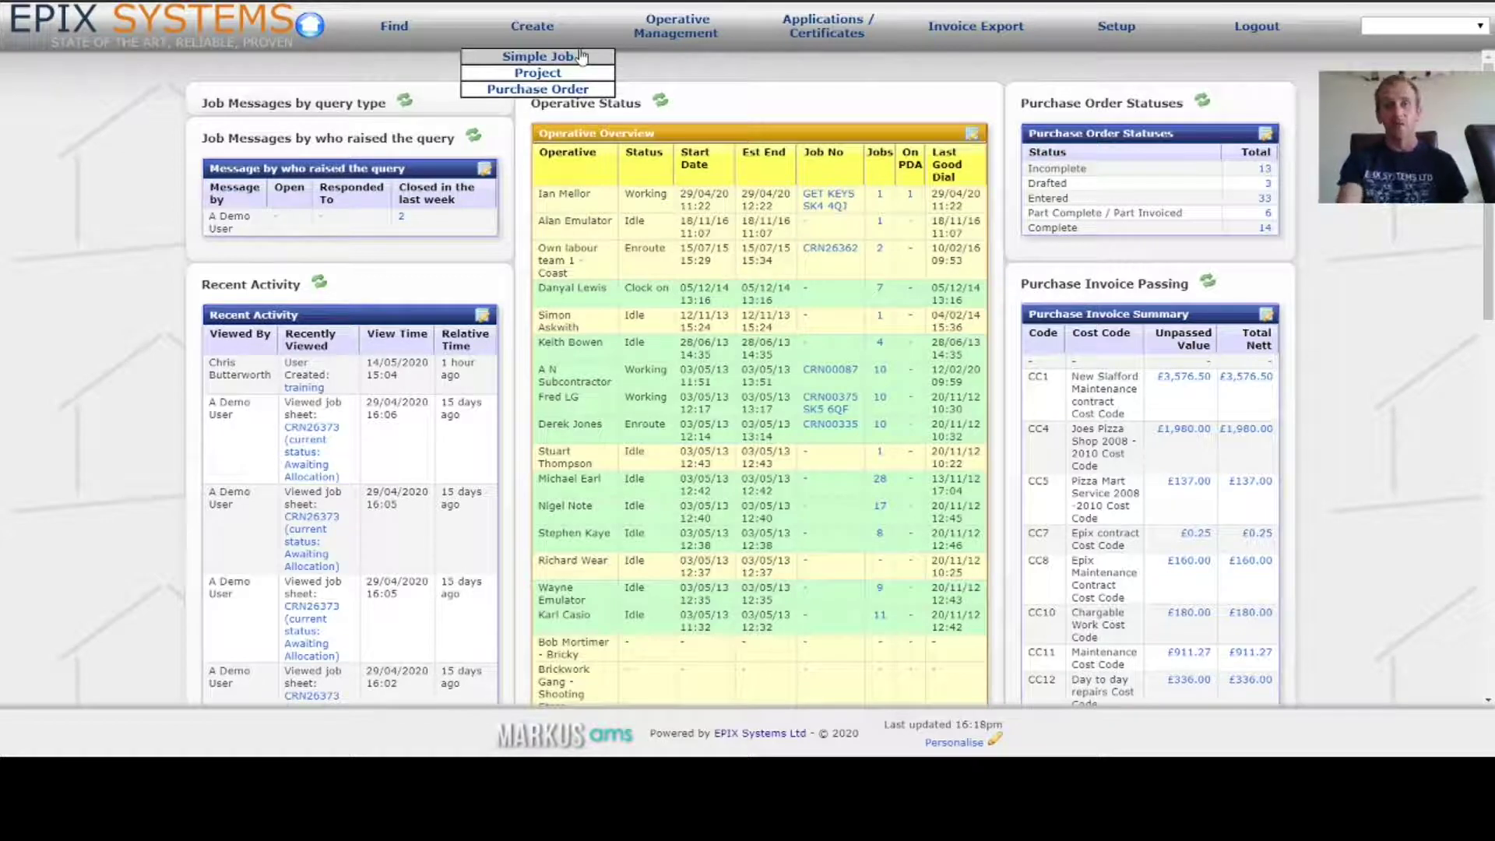
{"action": "mouse_move", "coordinate": [716, 41]}
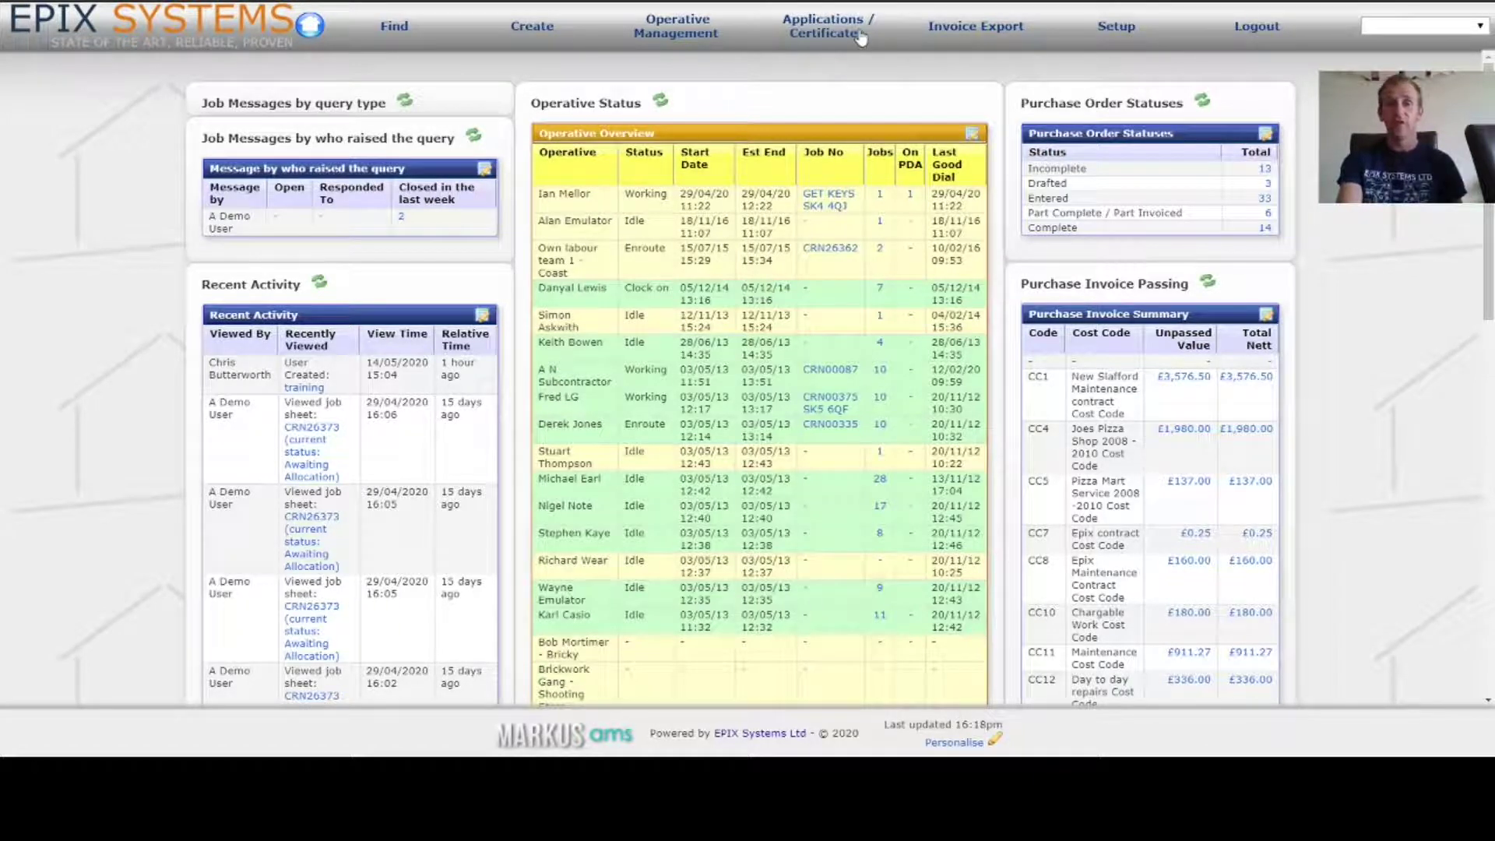
{"action": "left_click", "coordinate": [861, 36]}
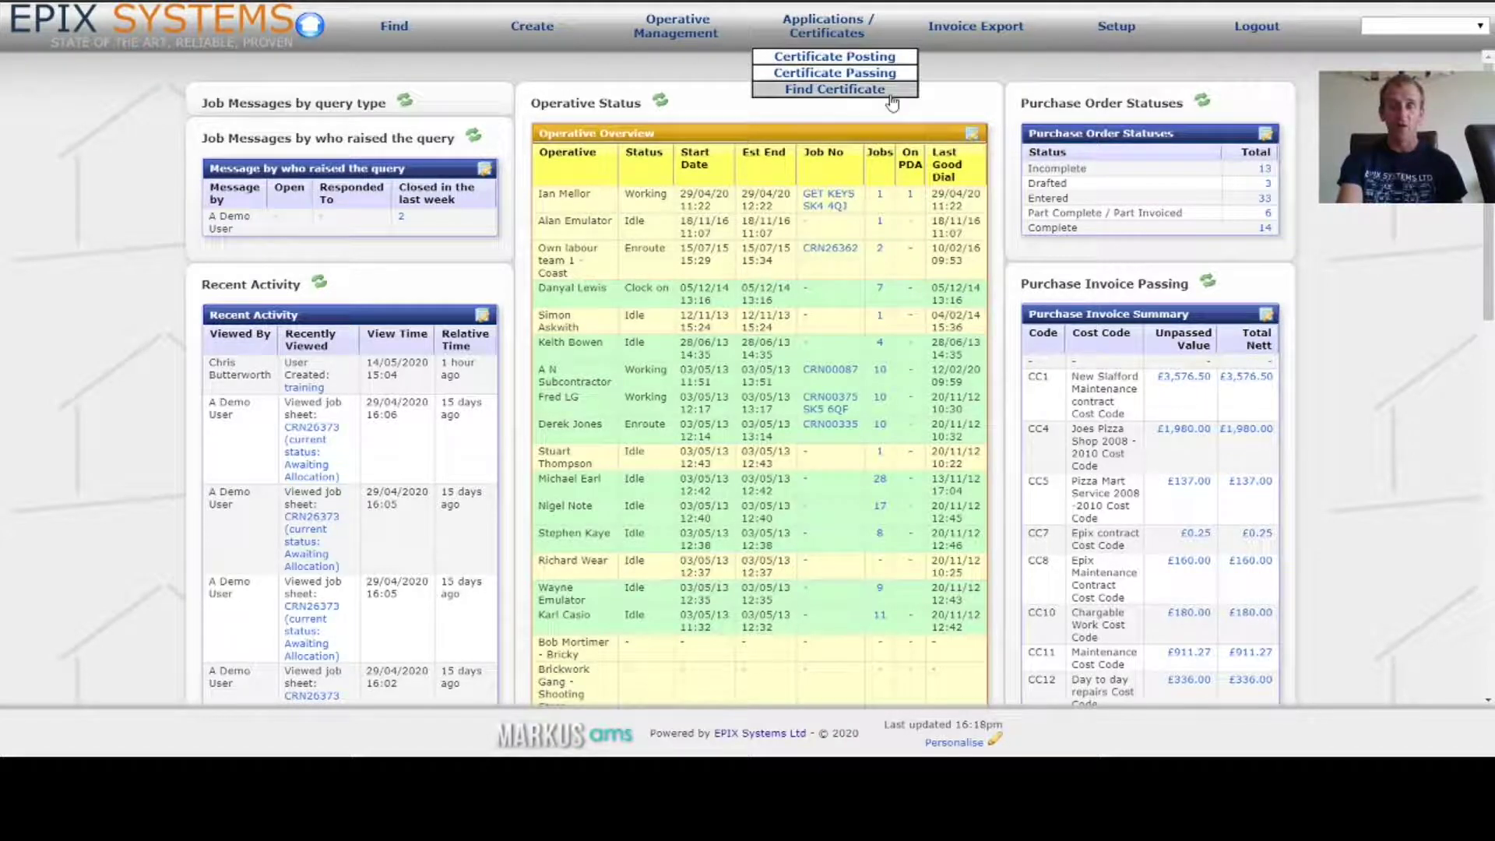
{"action": "left_click", "coordinate": [1005, 33]}
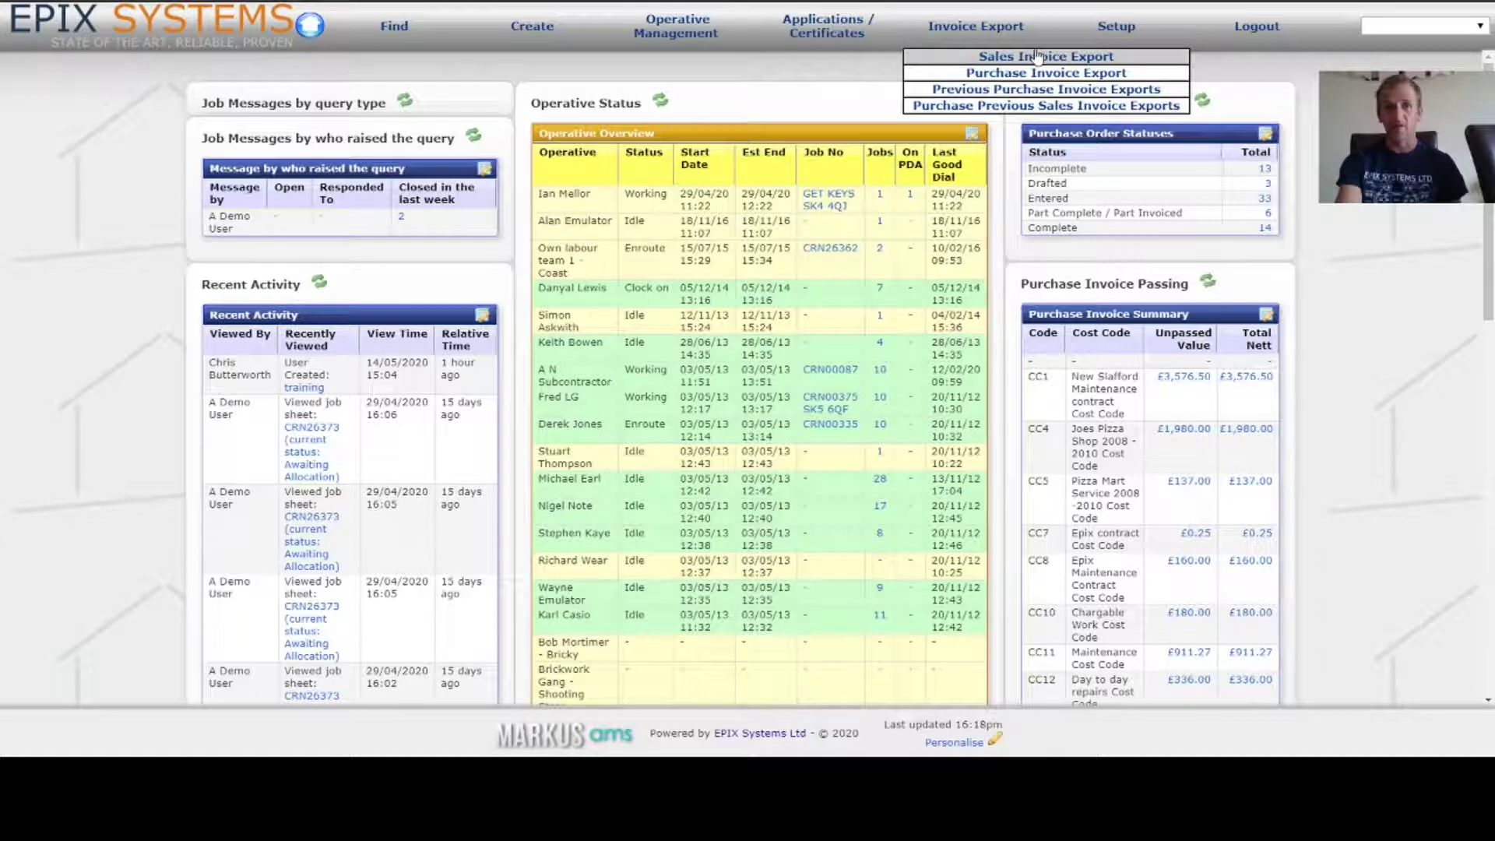
{"action": "left_click", "coordinate": [1100, 32]}
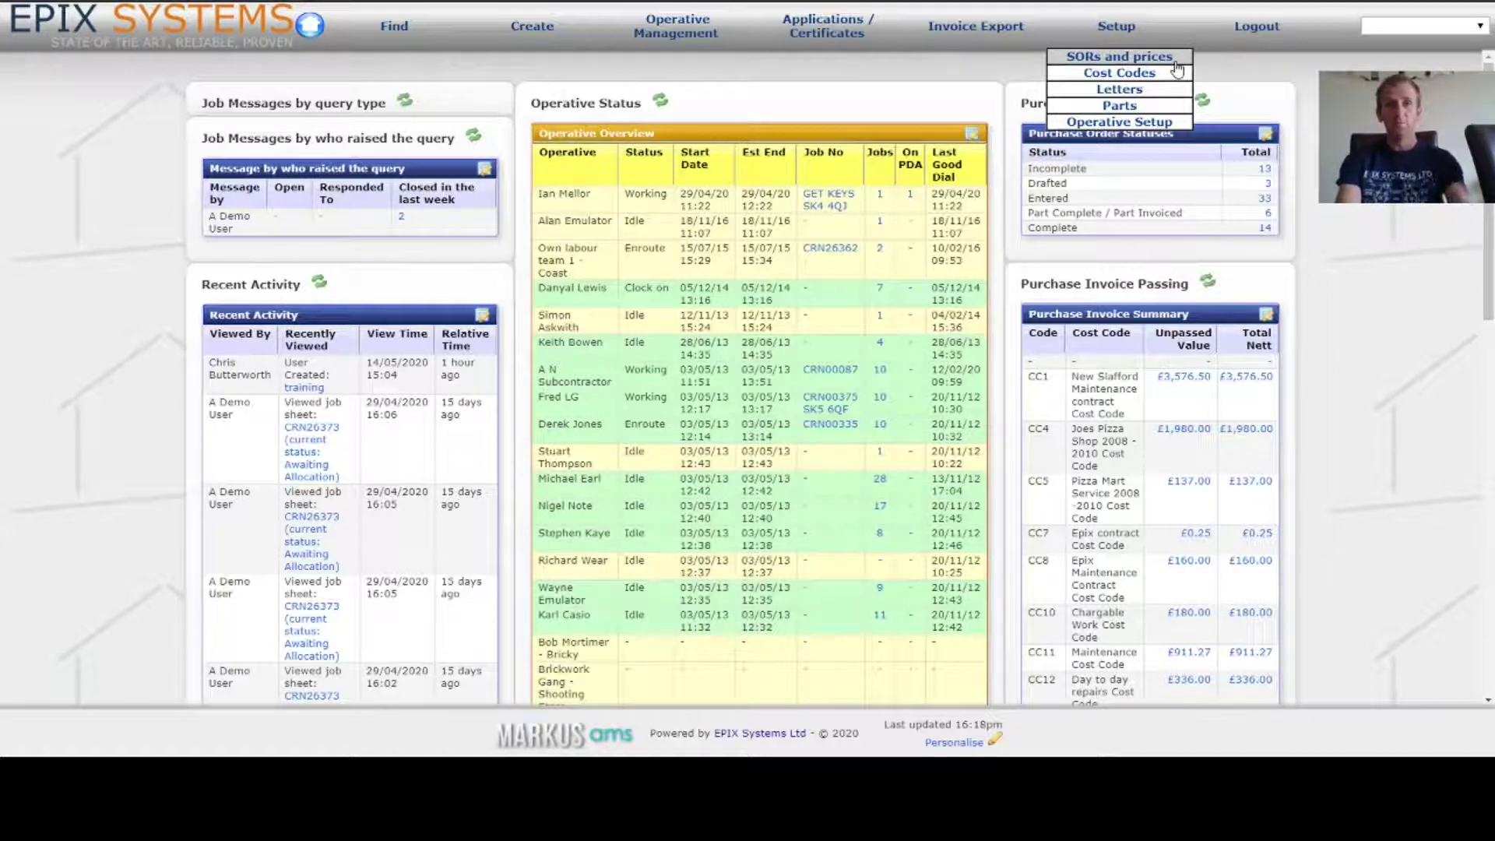
{"action": "left_click", "coordinate": [1177, 72]}
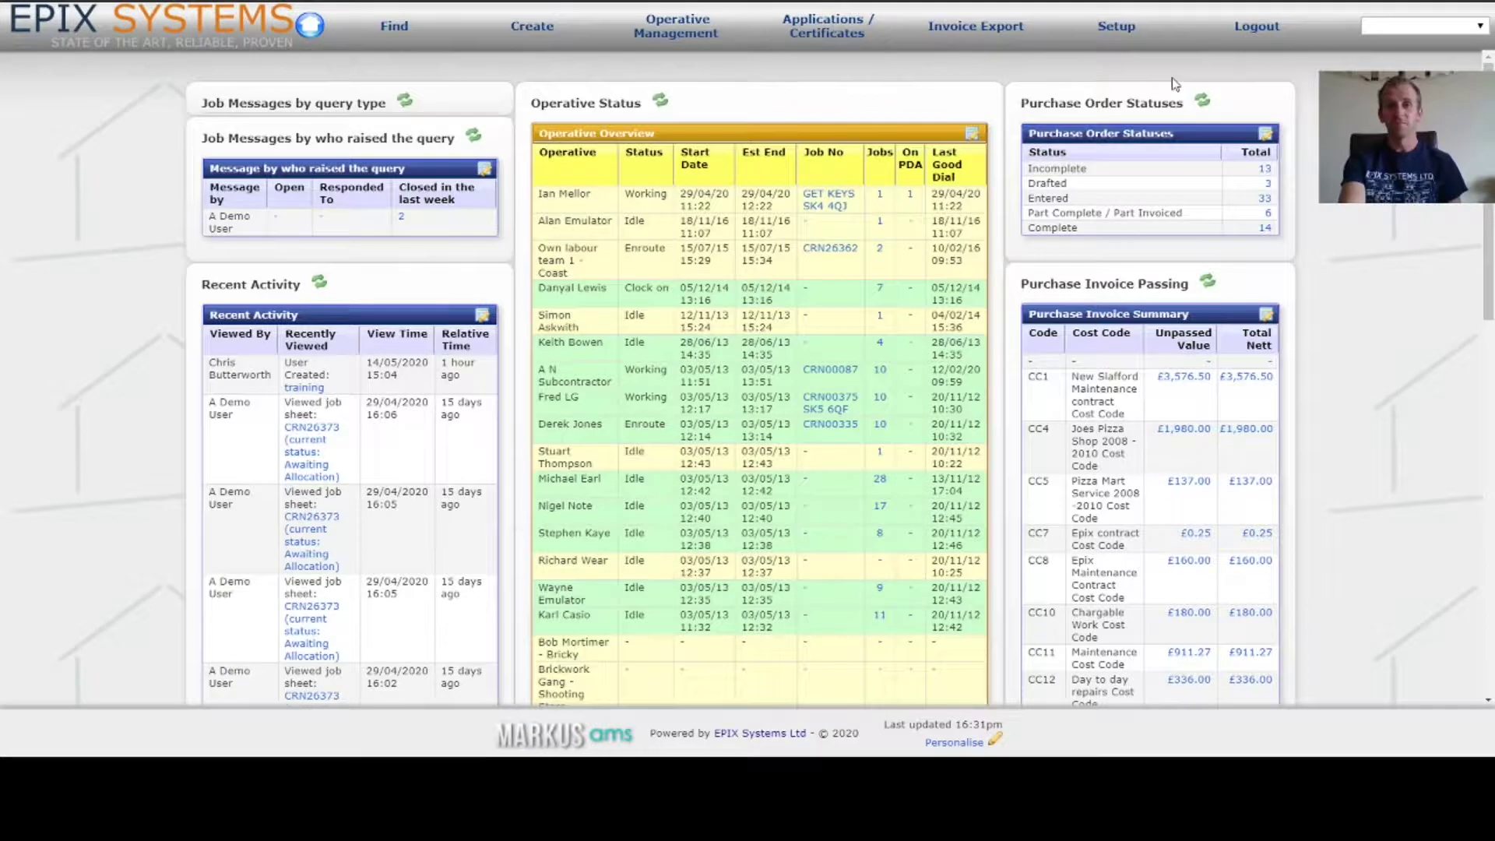
{"action": "left_click", "coordinate": [309, 27]}
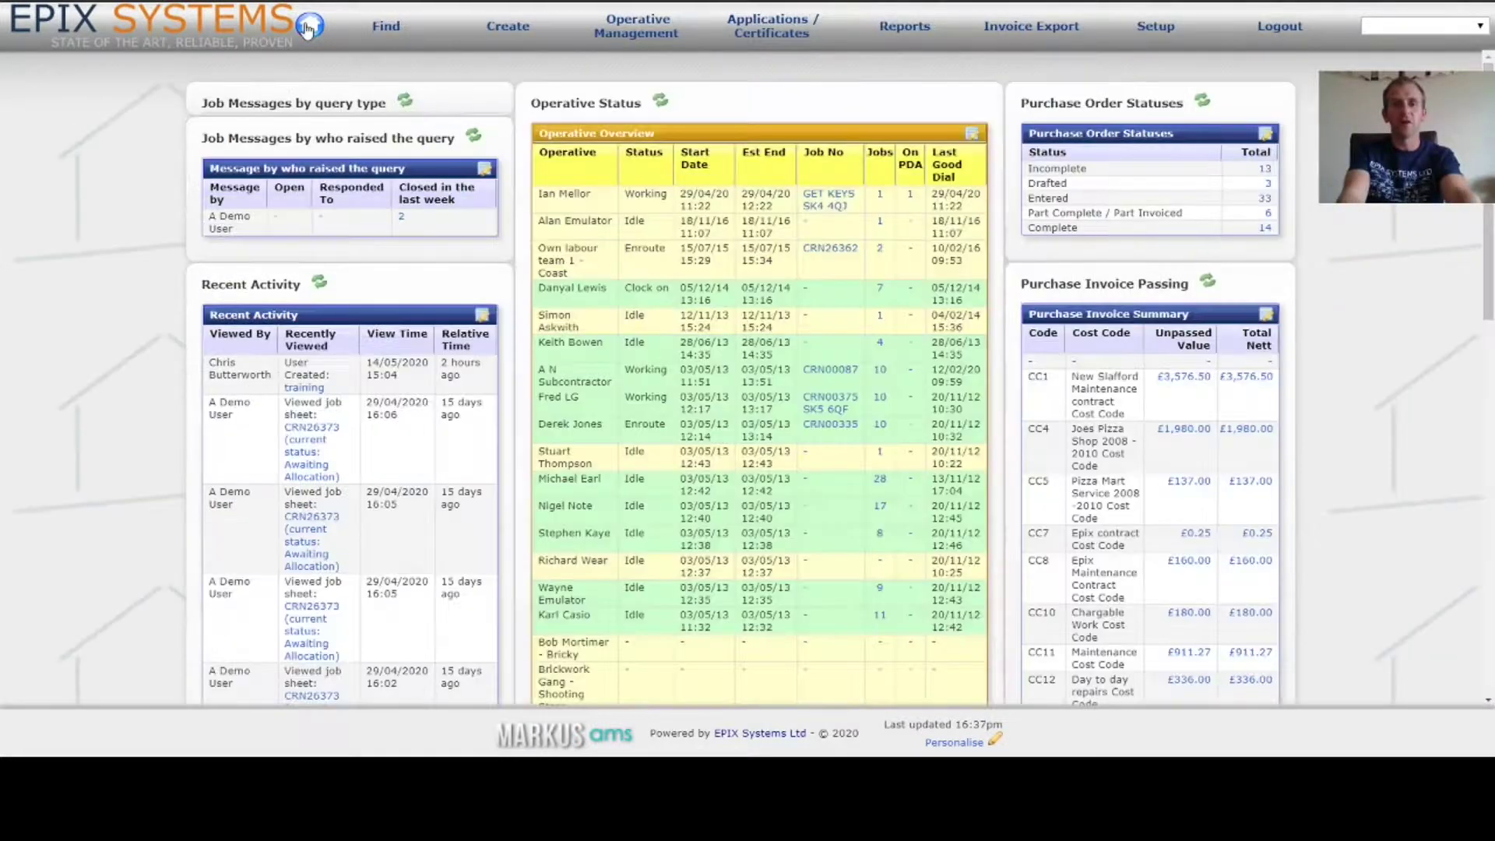
{"action": "left_click", "coordinate": [918, 30]}
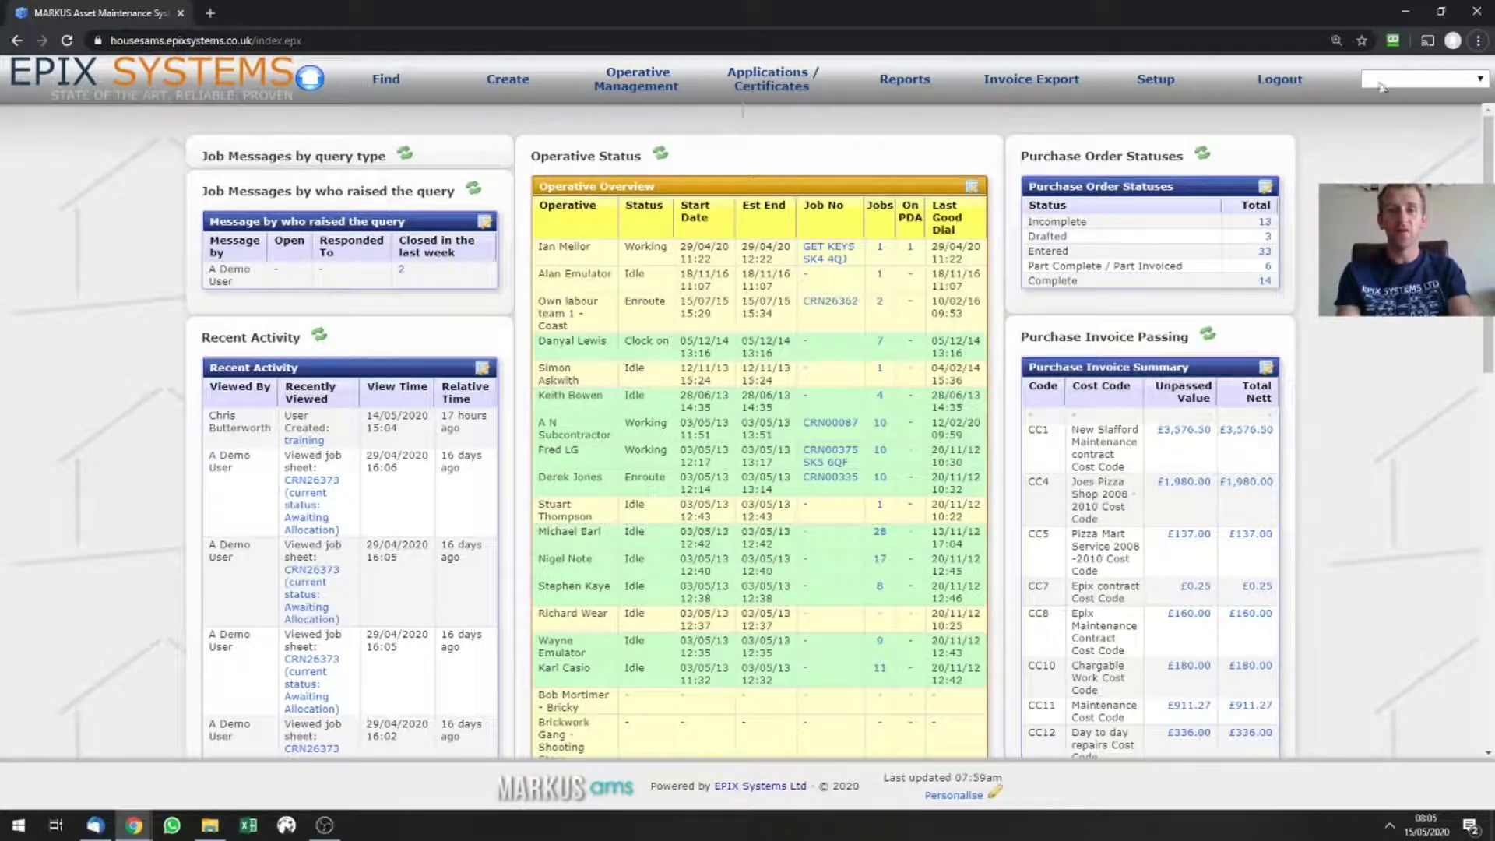
Step: Open Find A Job, a new Simple Job entry and the Operative Diary as separate windows
{"action": "left_click", "coordinate": [1481, 79]}
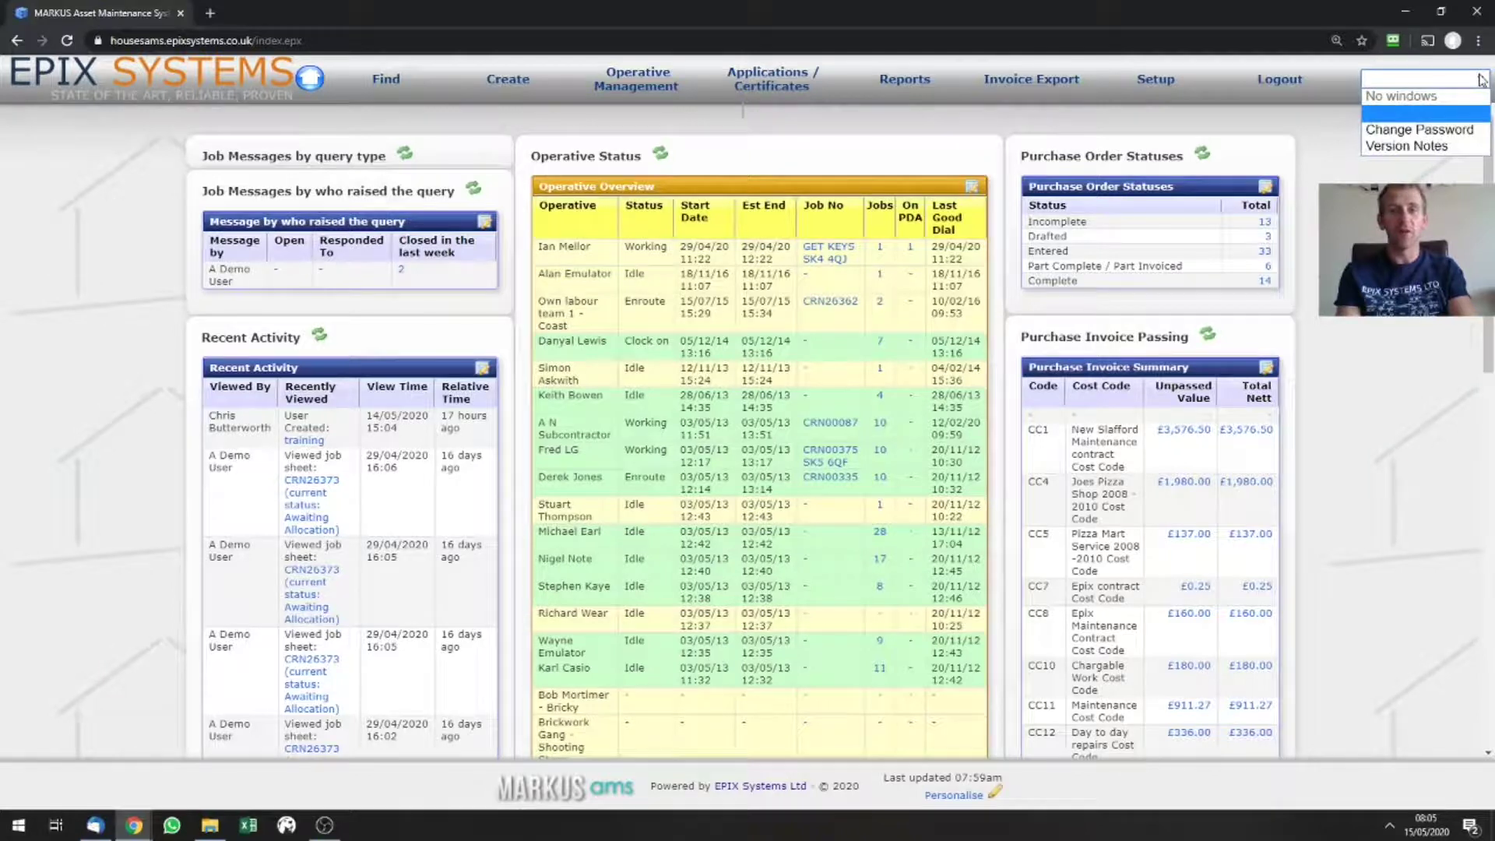
{"action": "left_click", "coordinate": [1481, 79]}
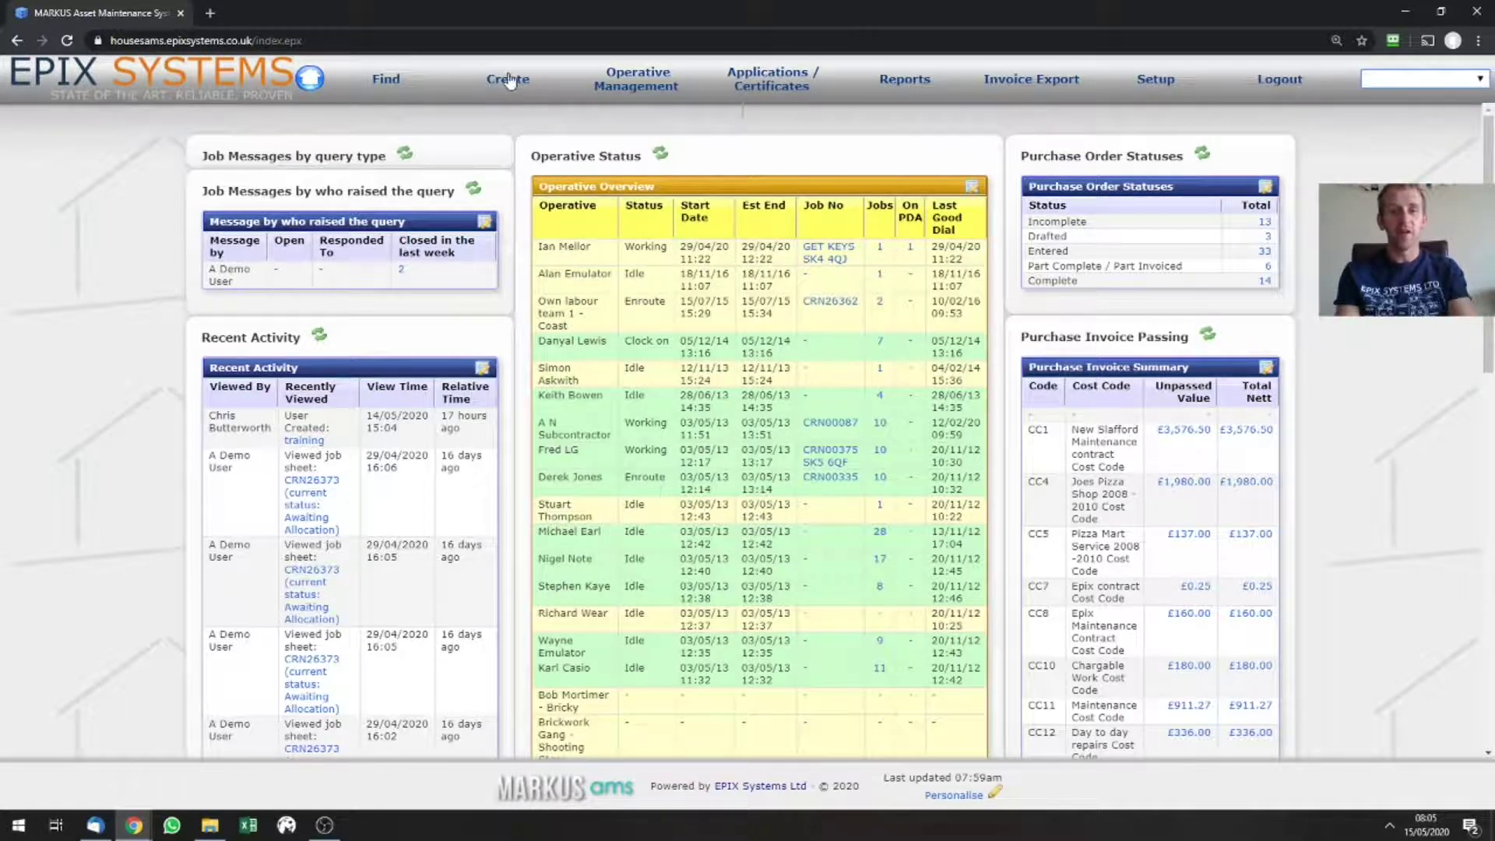
{"action": "left_click", "coordinate": [394, 91]}
{"action": "left_click", "coordinate": [421, 111]}
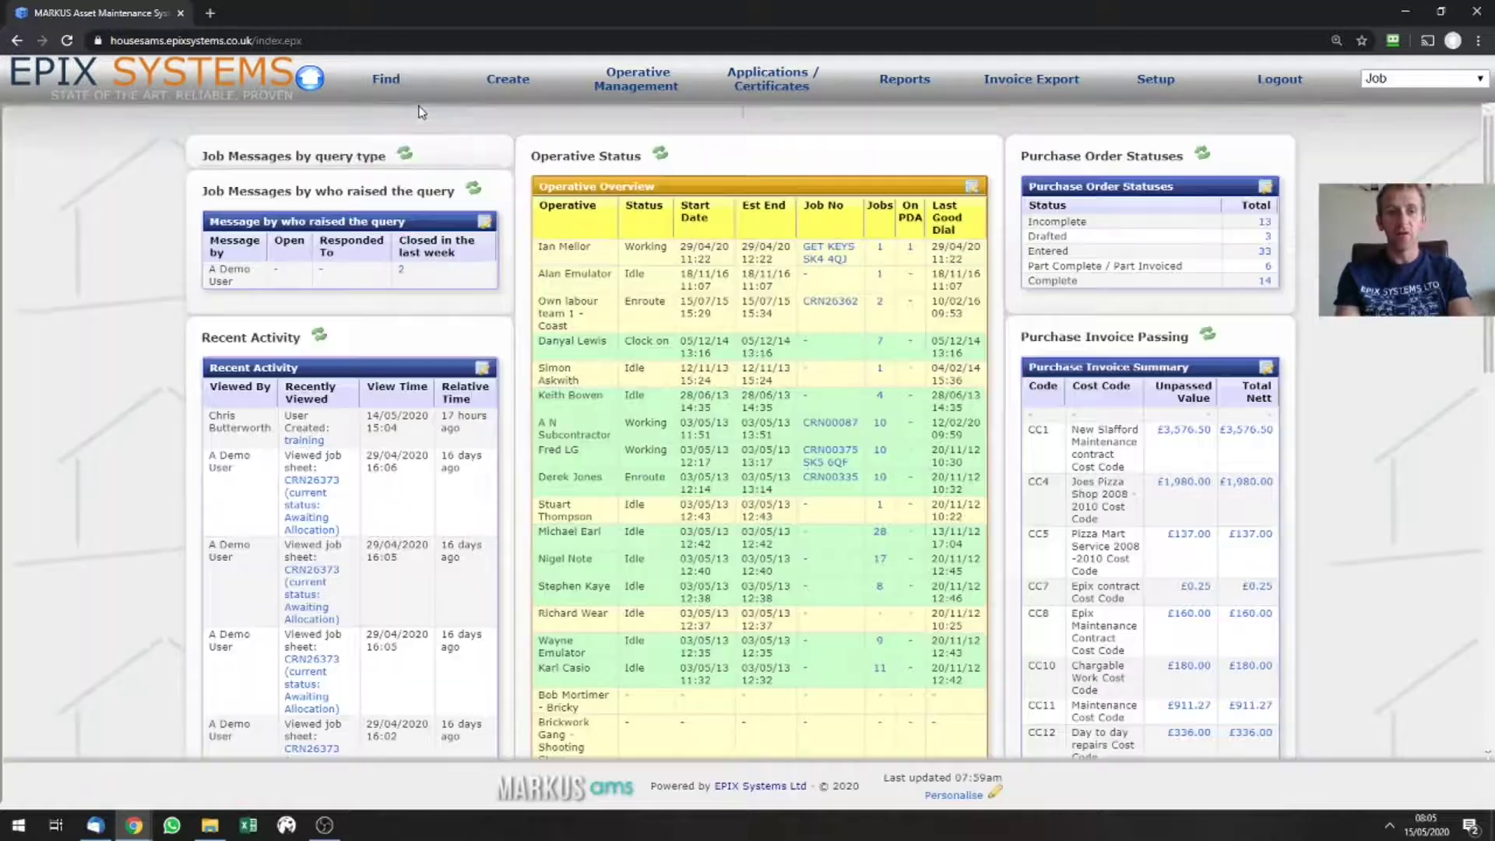
{"action": "left_click", "coordinate": [514, 85]}
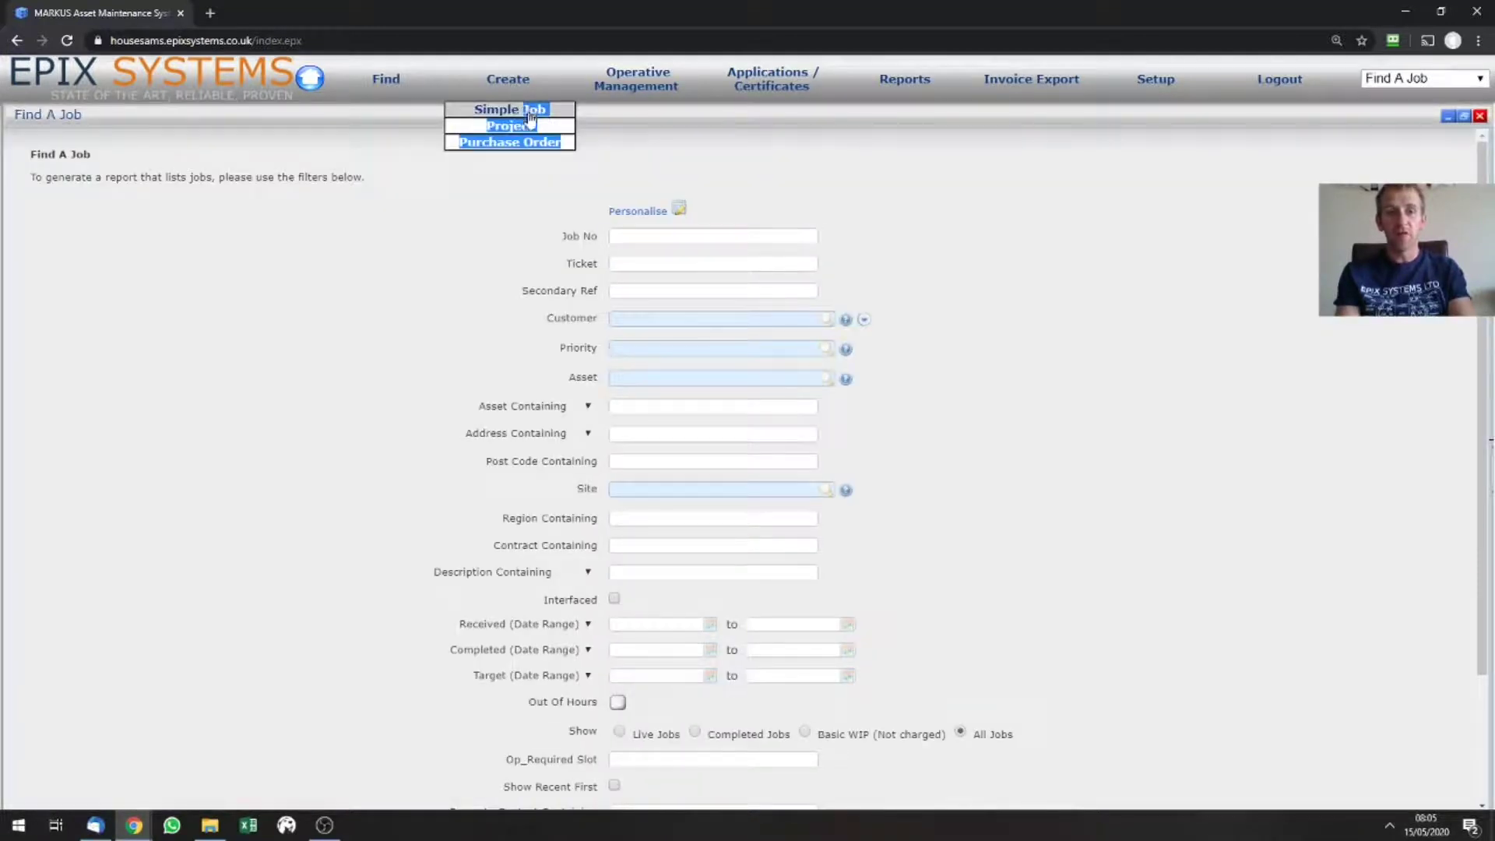
{"action": "left_click", "coordinate": [528, 115]}
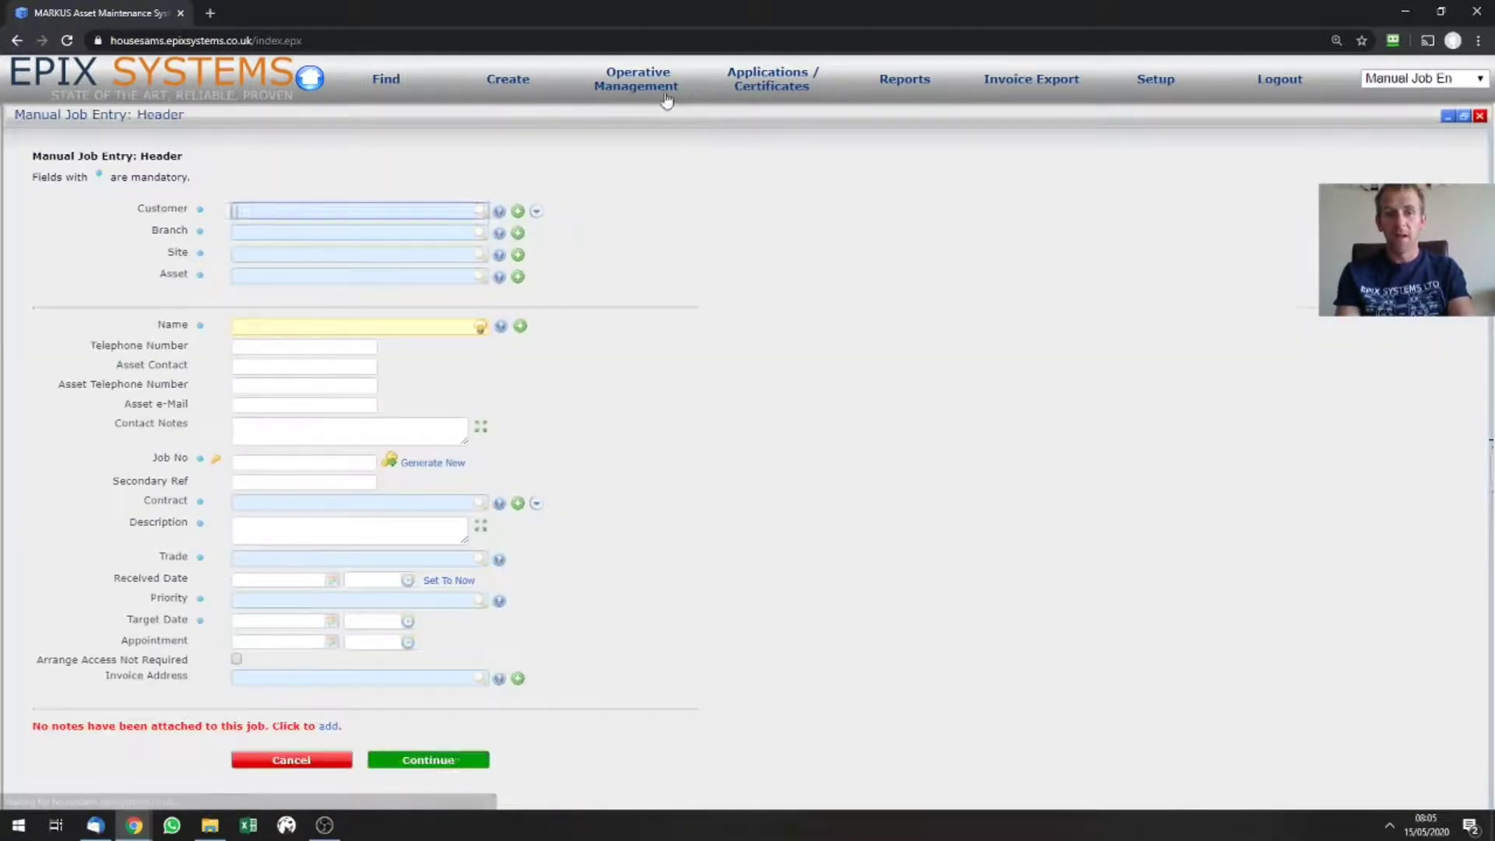
{"action": "left_click", "coordinate": [661, 92]}
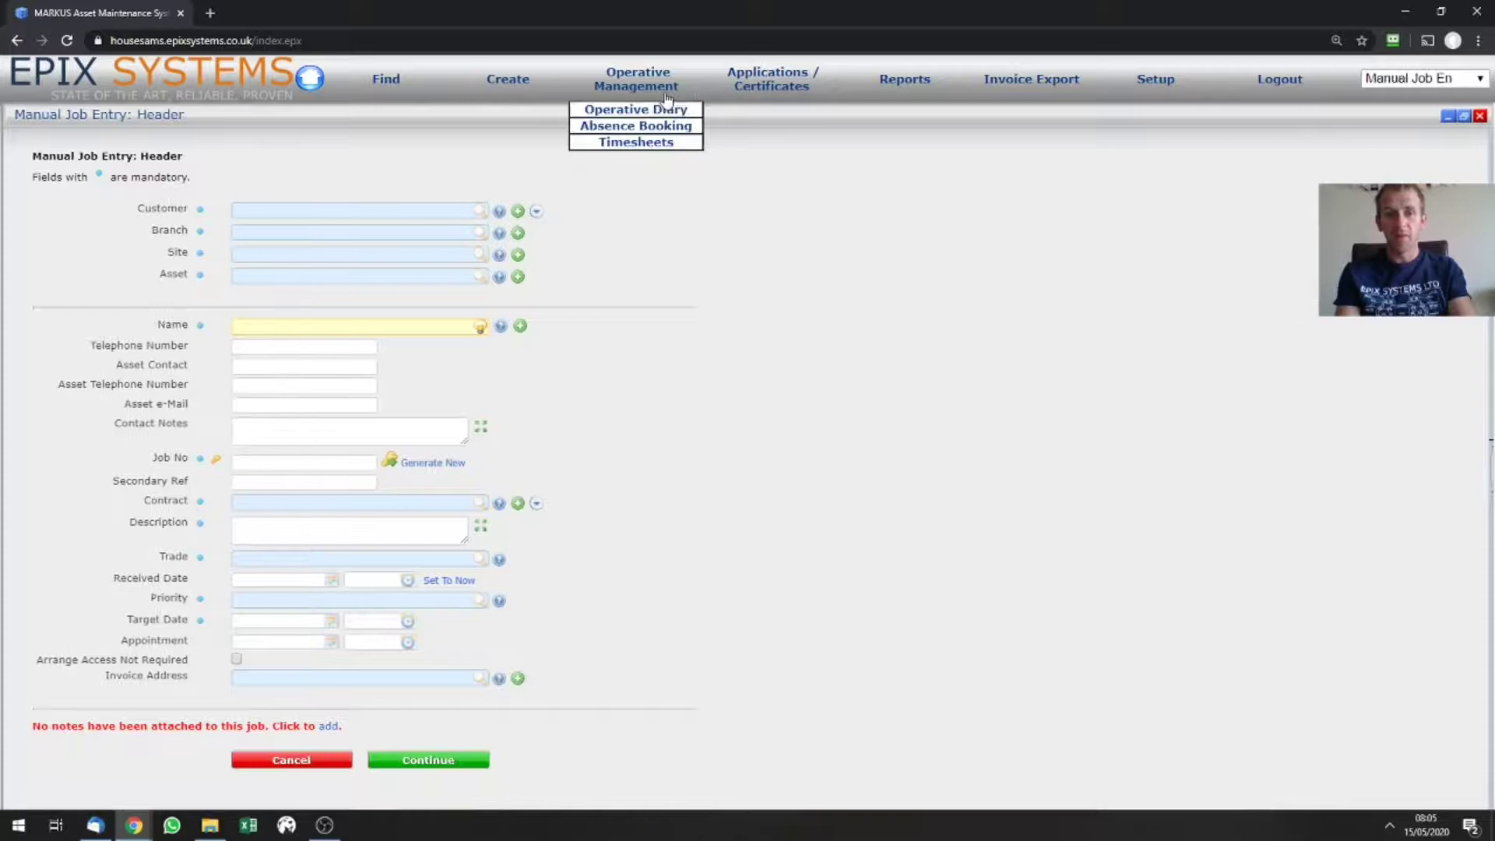
{"action": "left_click", "coordinate": [676, 116]}
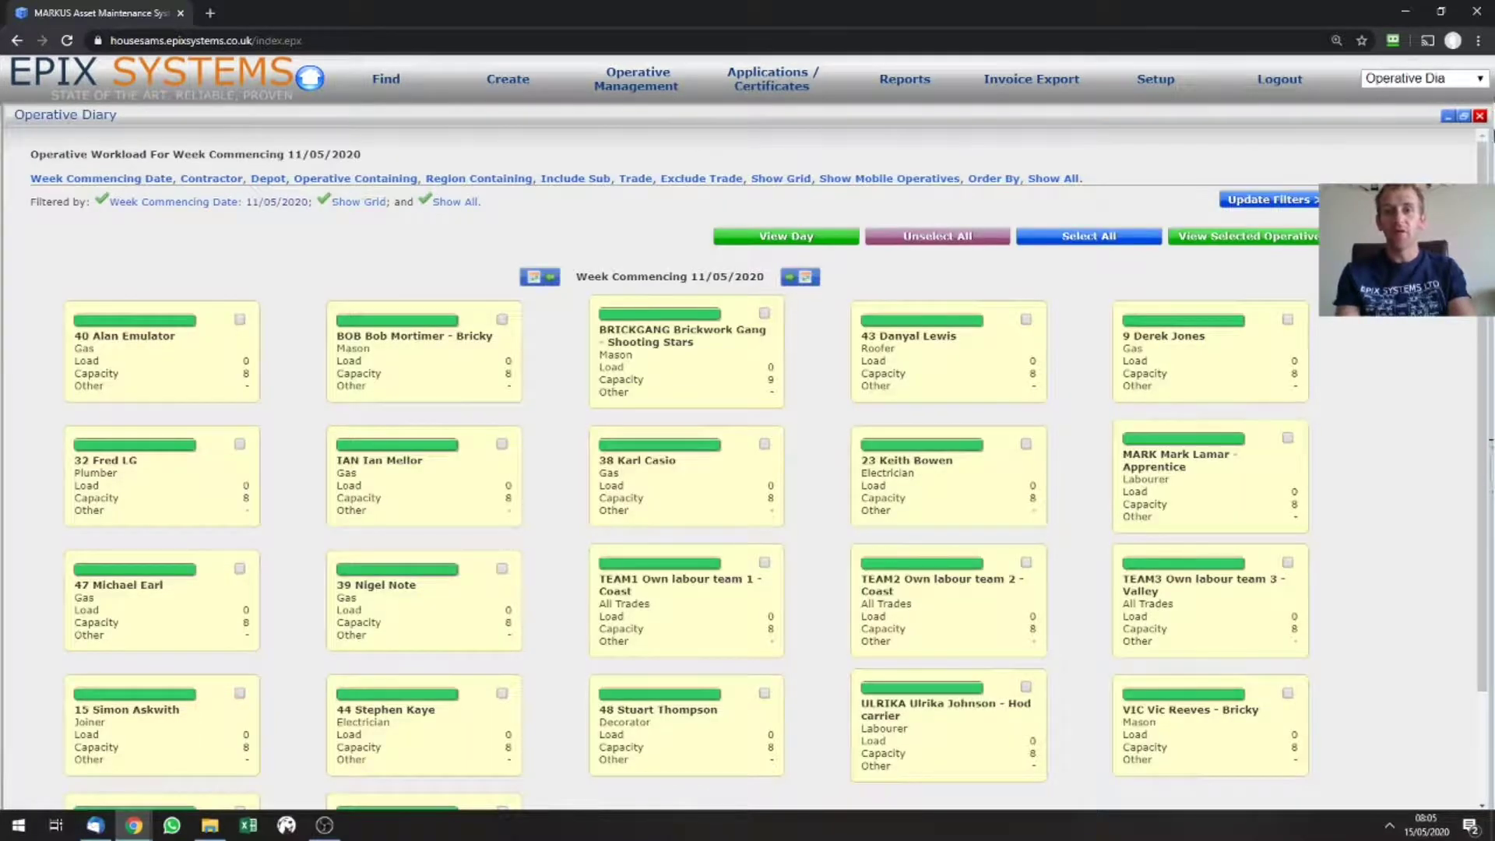
Step: Switch to the open Find A Job window and back to the Operative Diary window
{"action": "left_click", "coordinate": [1483, 81]}
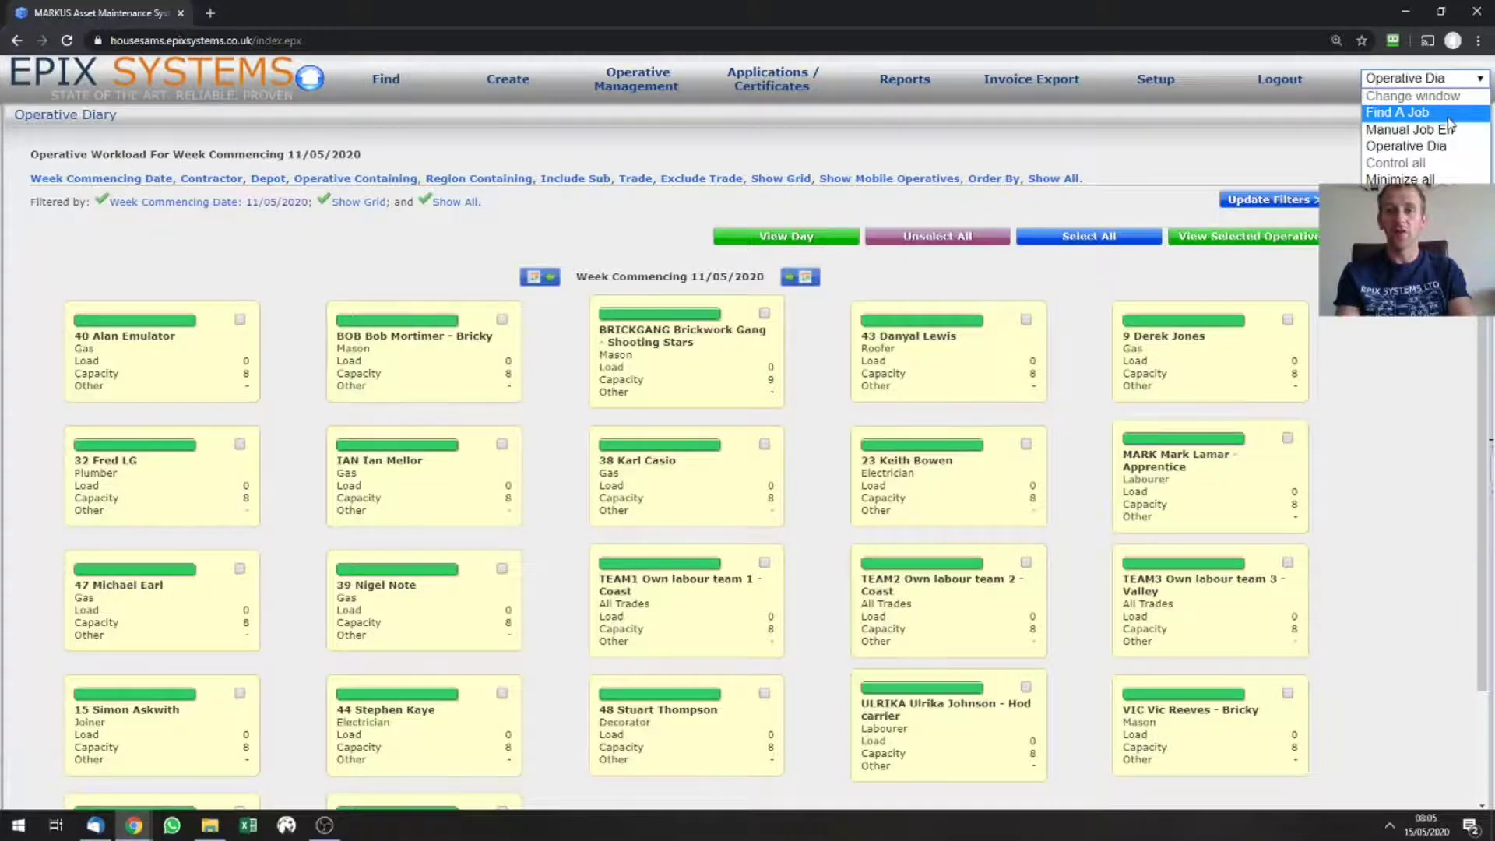
{"action": "left_click", "coordinate": [1398, 113]}
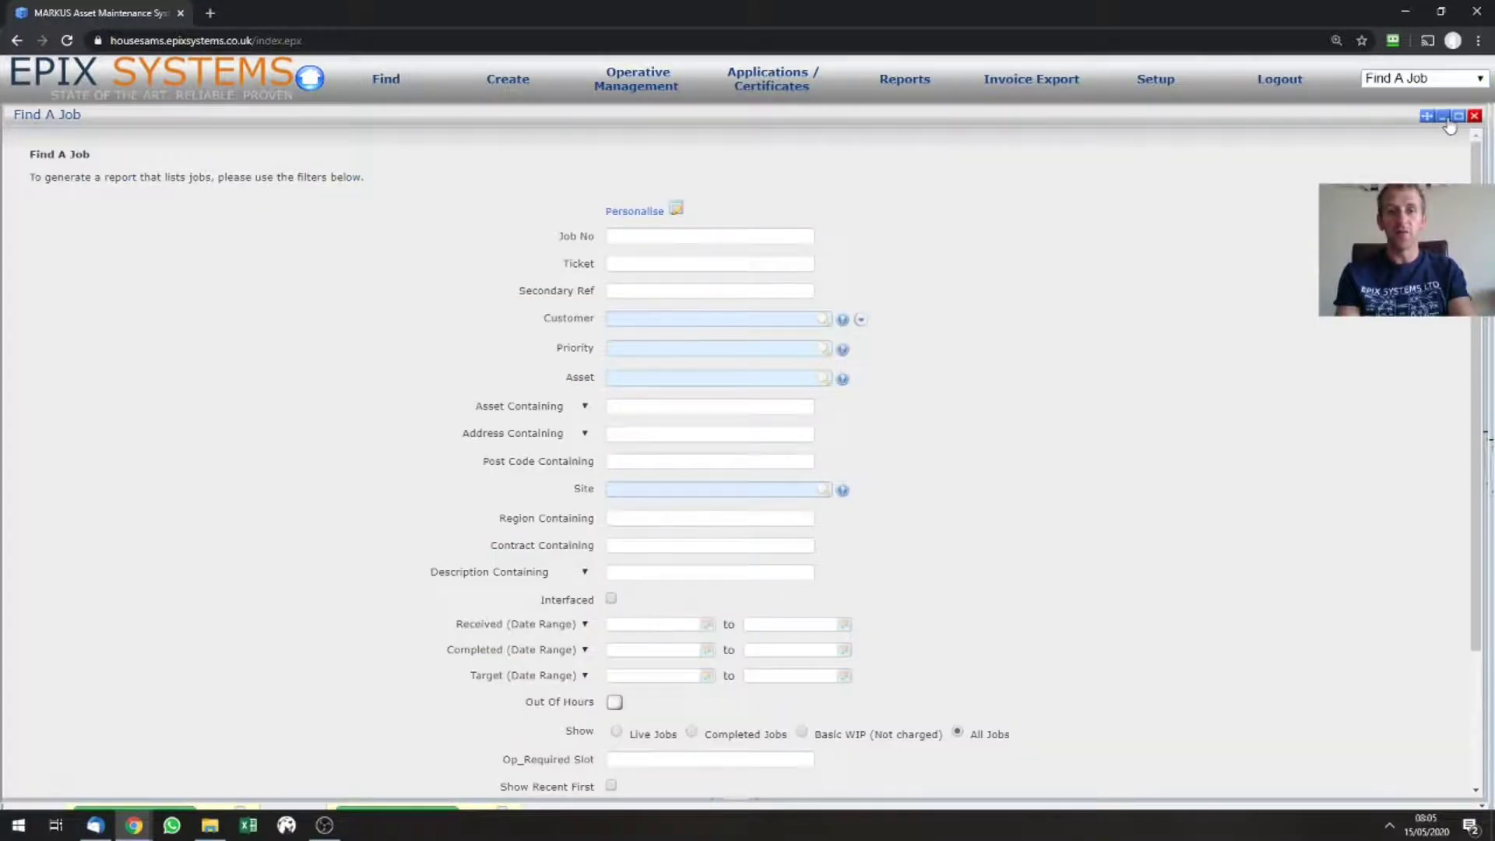
{"action": "left_click", "coordinate": [1466, 84]}
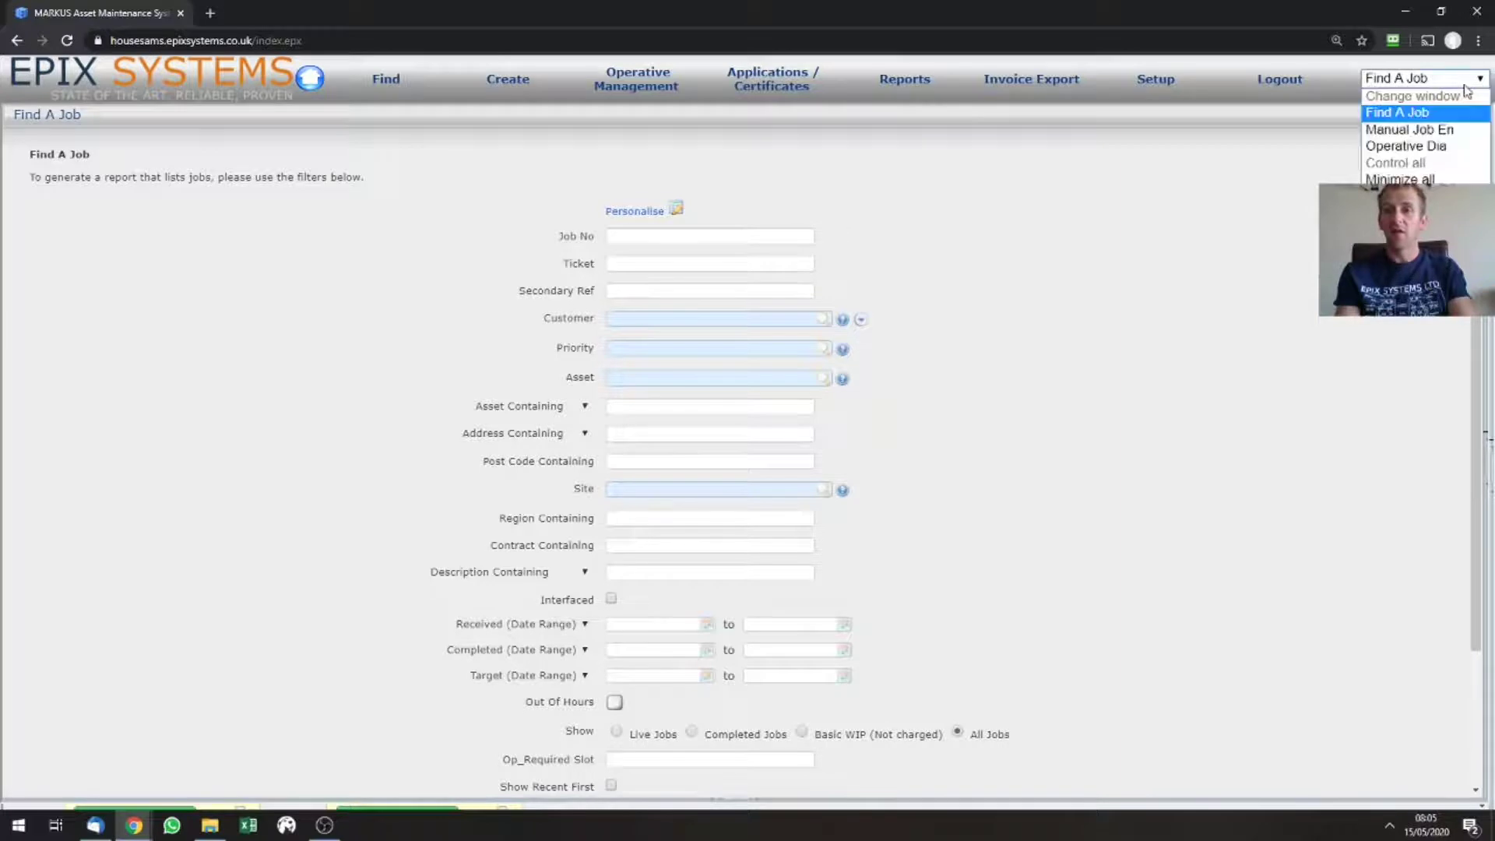
{"action": "left_click", "coordinate": [1453, 147]}
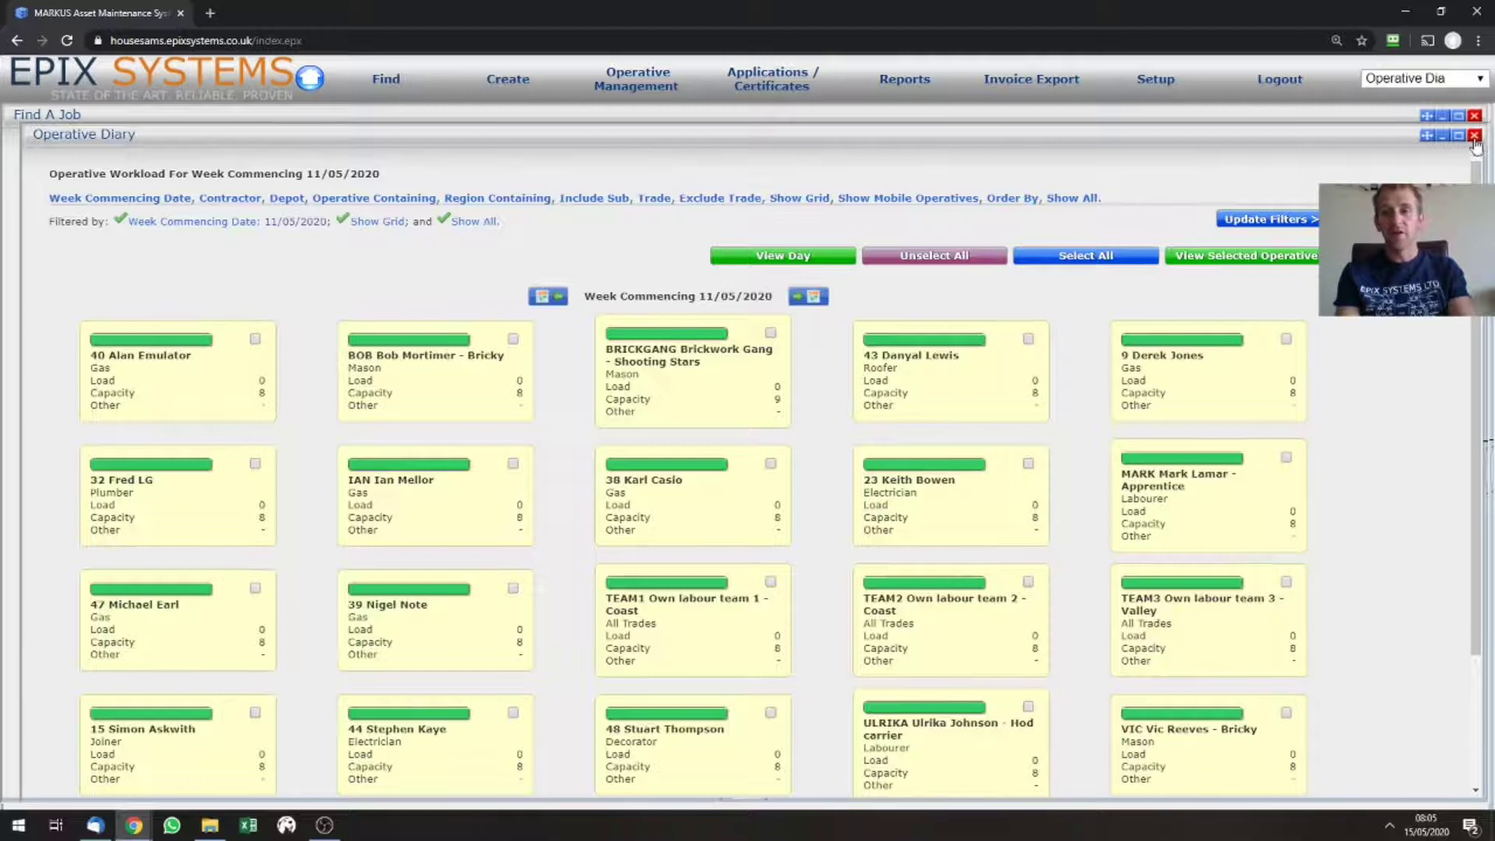
Step: Close the Operative Diary, return to the home dashboard and check the list of open windows
{"action": "left_click", "coordinate": [1475, 137]}
{"action": "left_click", "coordinate": [1450, 81]}
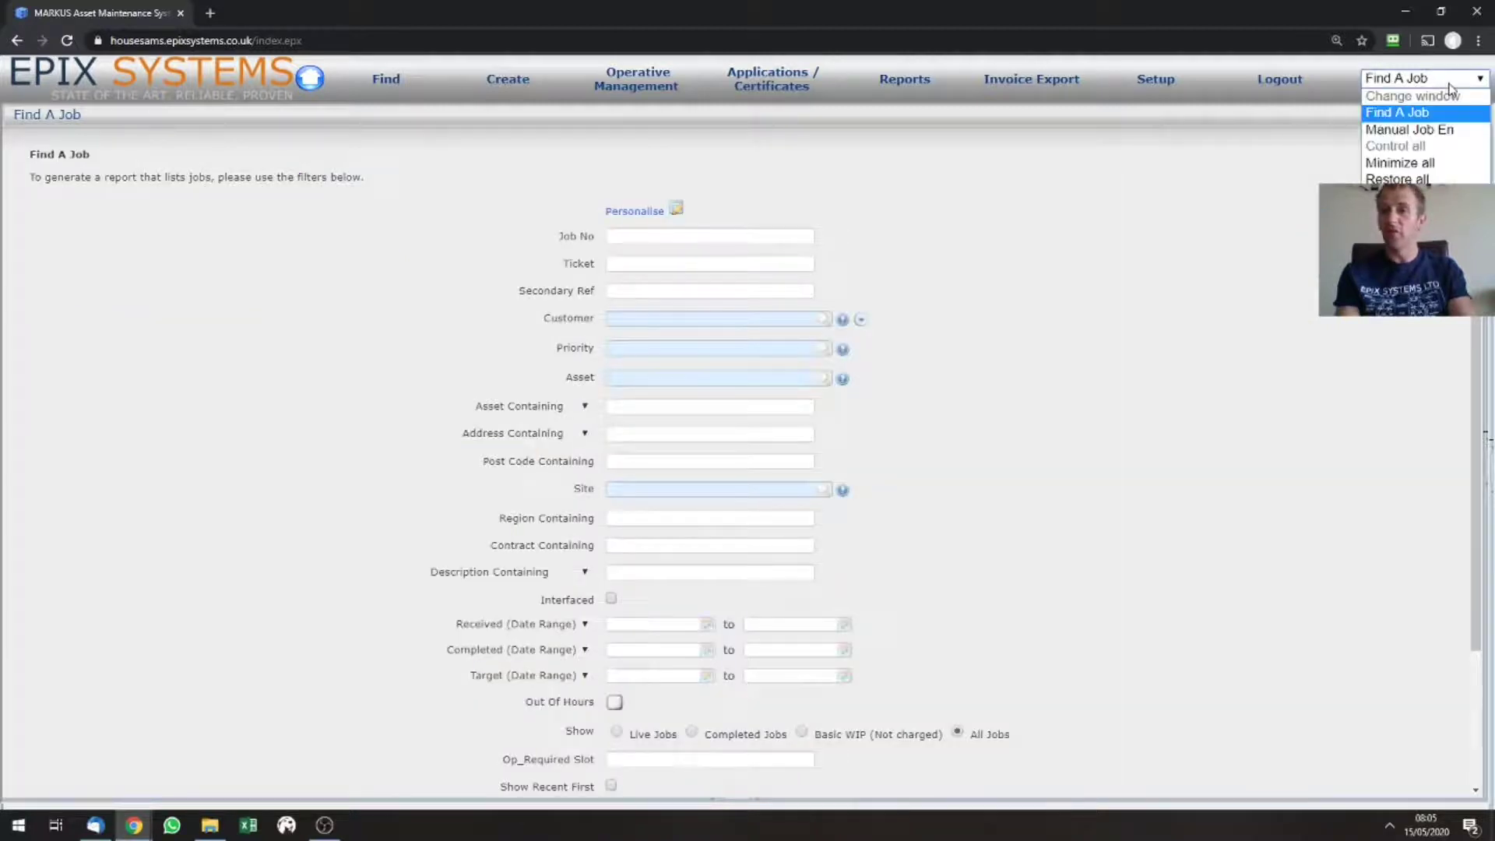
{"action": "left_click", "coordinate": [1105, 118]}
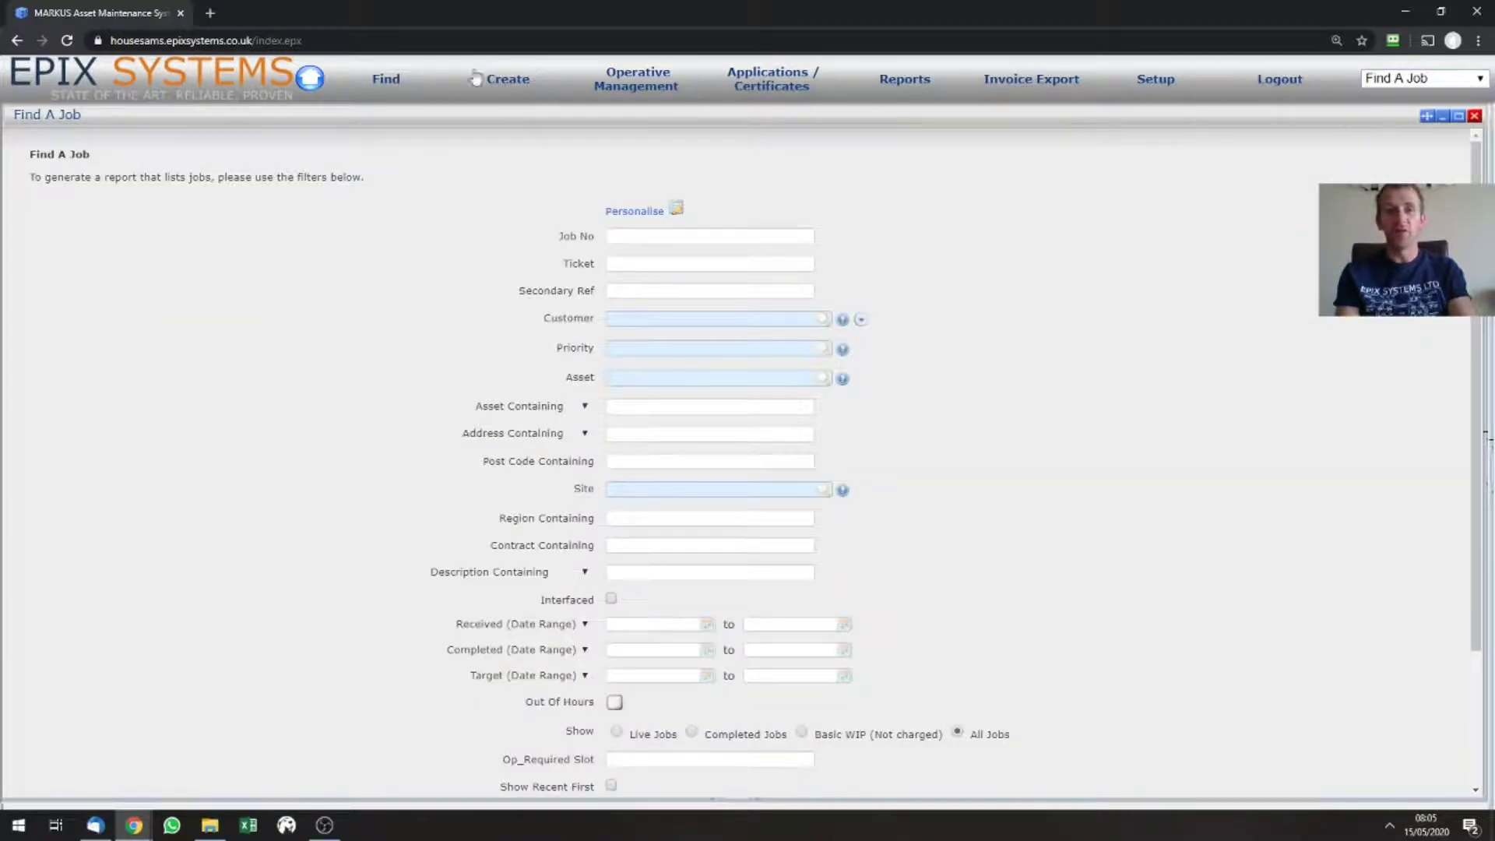
{"action": "left_click", "coordinate": [311, 78]}
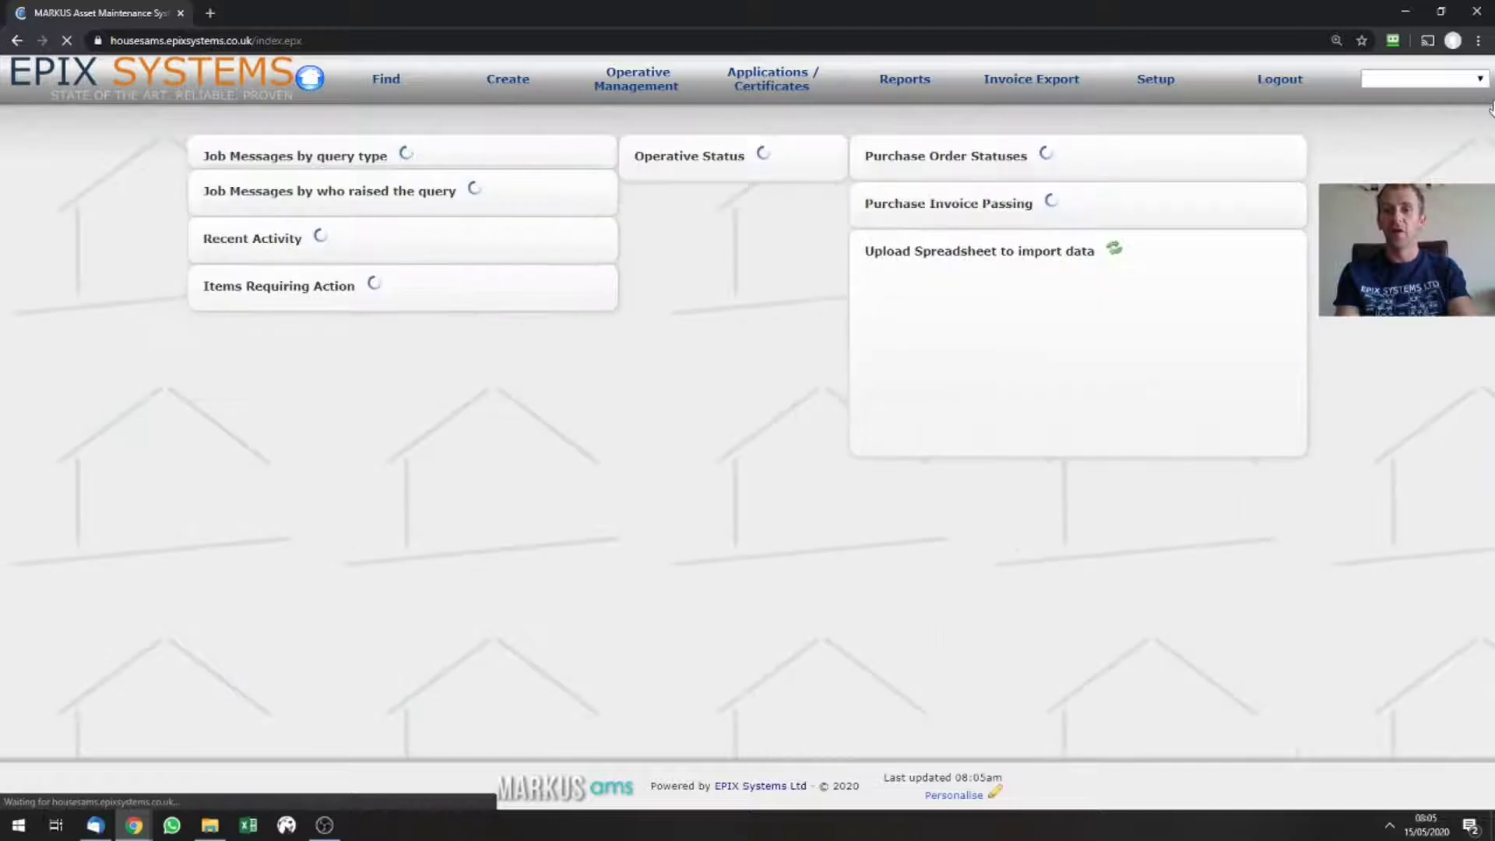
{"action": "left_click", "coordinate": [1479, 81]}
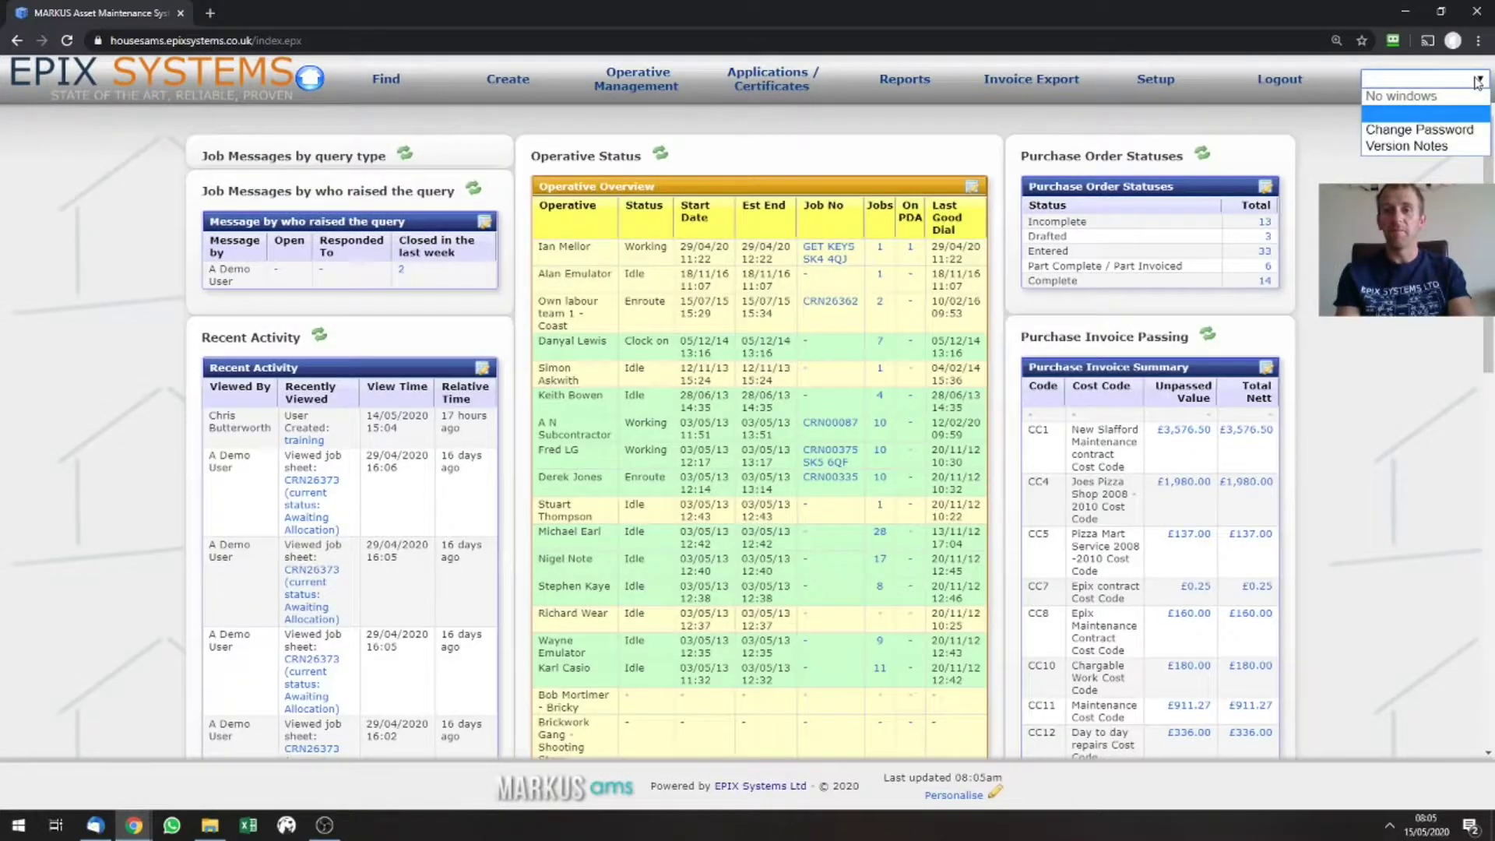
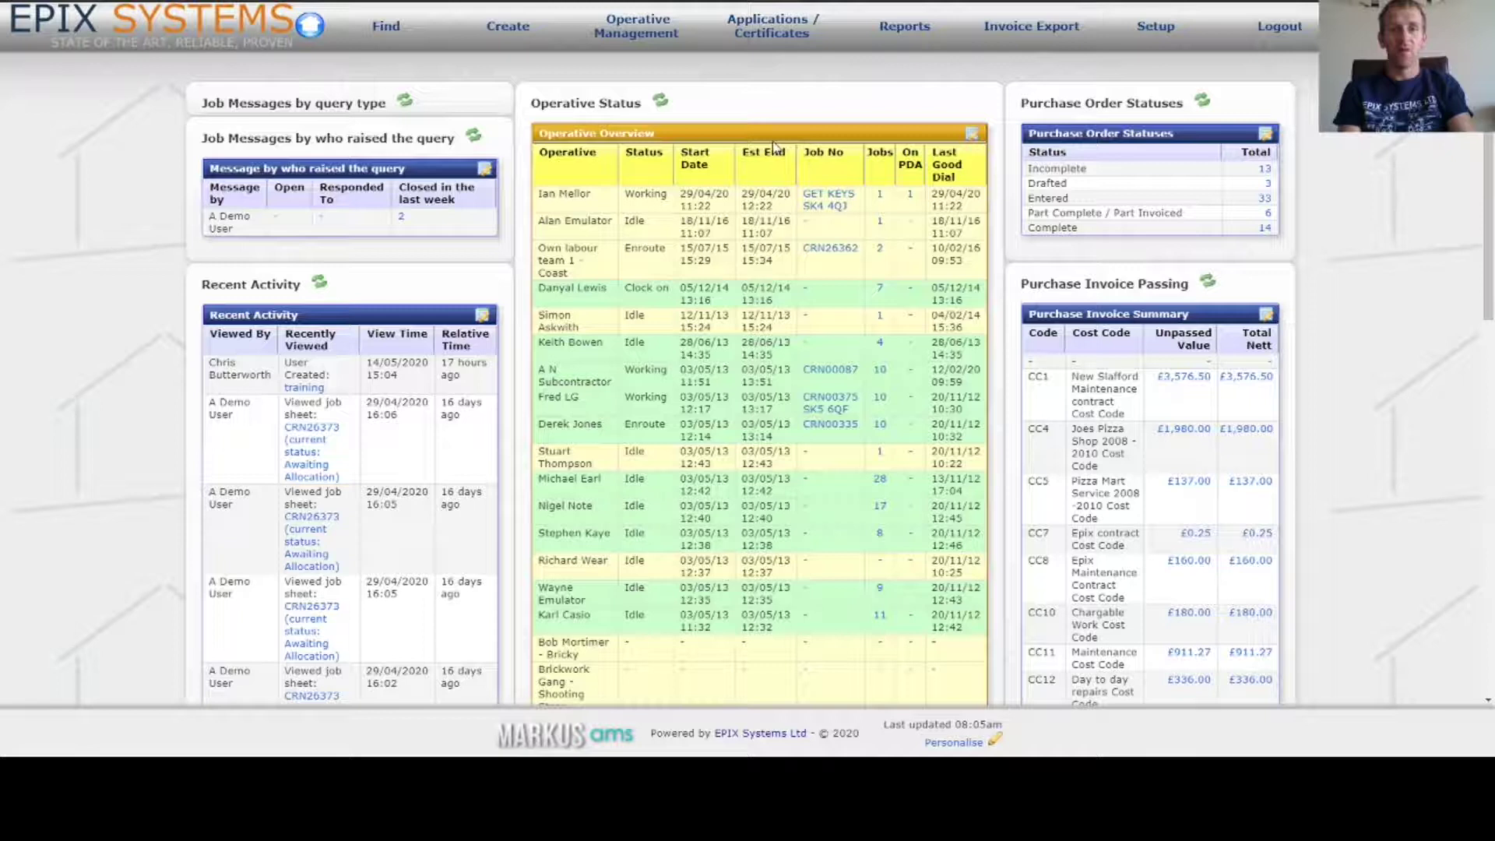
Step: Open the Find A Job search form and look over its available search fields
{"action": "mouse_move", "coordinate": [383, 29]}
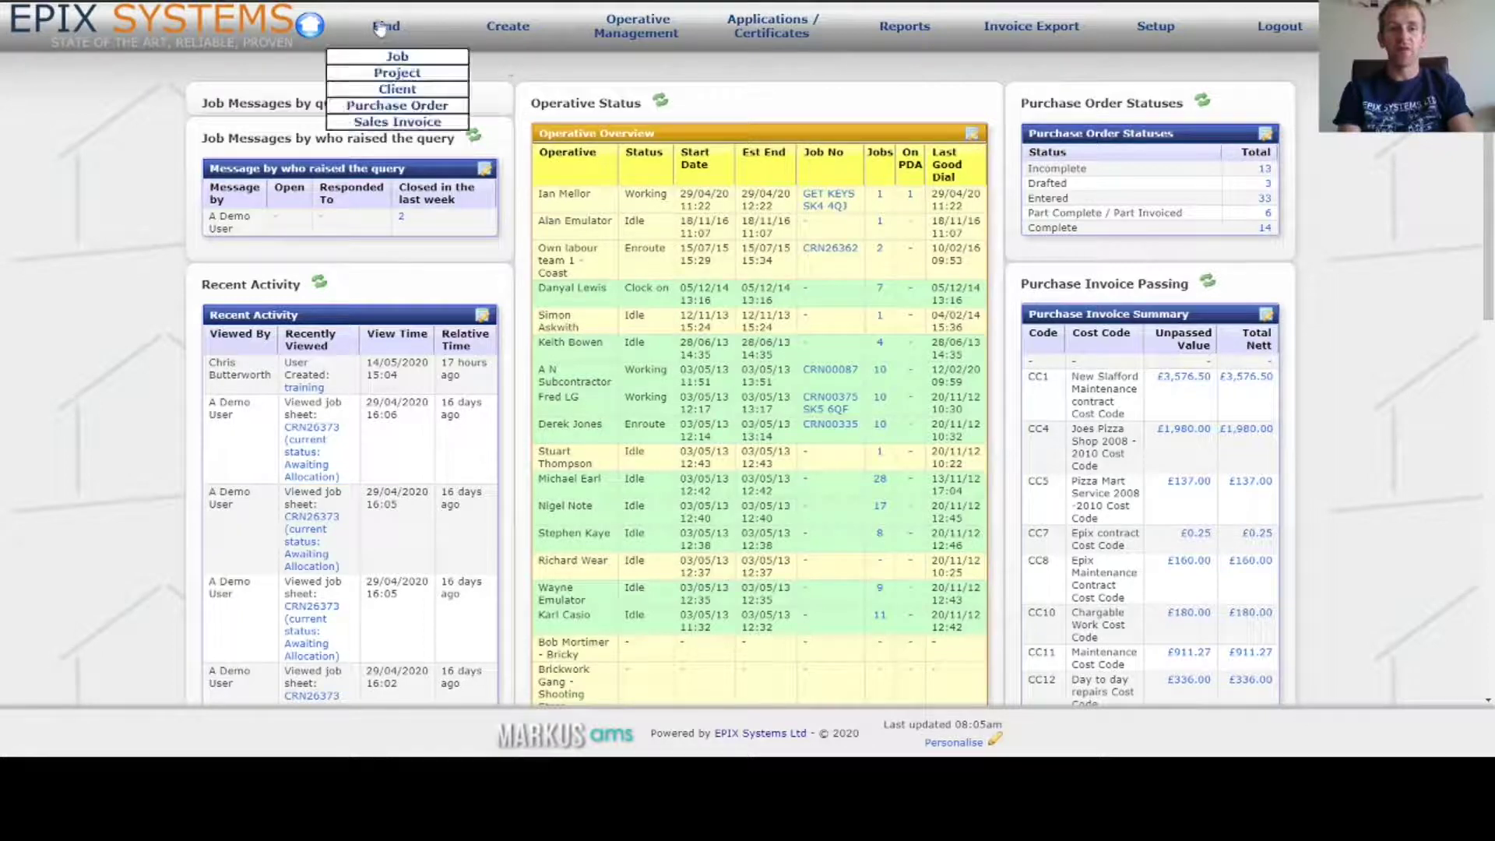
{"action": "left_click", "coordinate": [442, 59]}
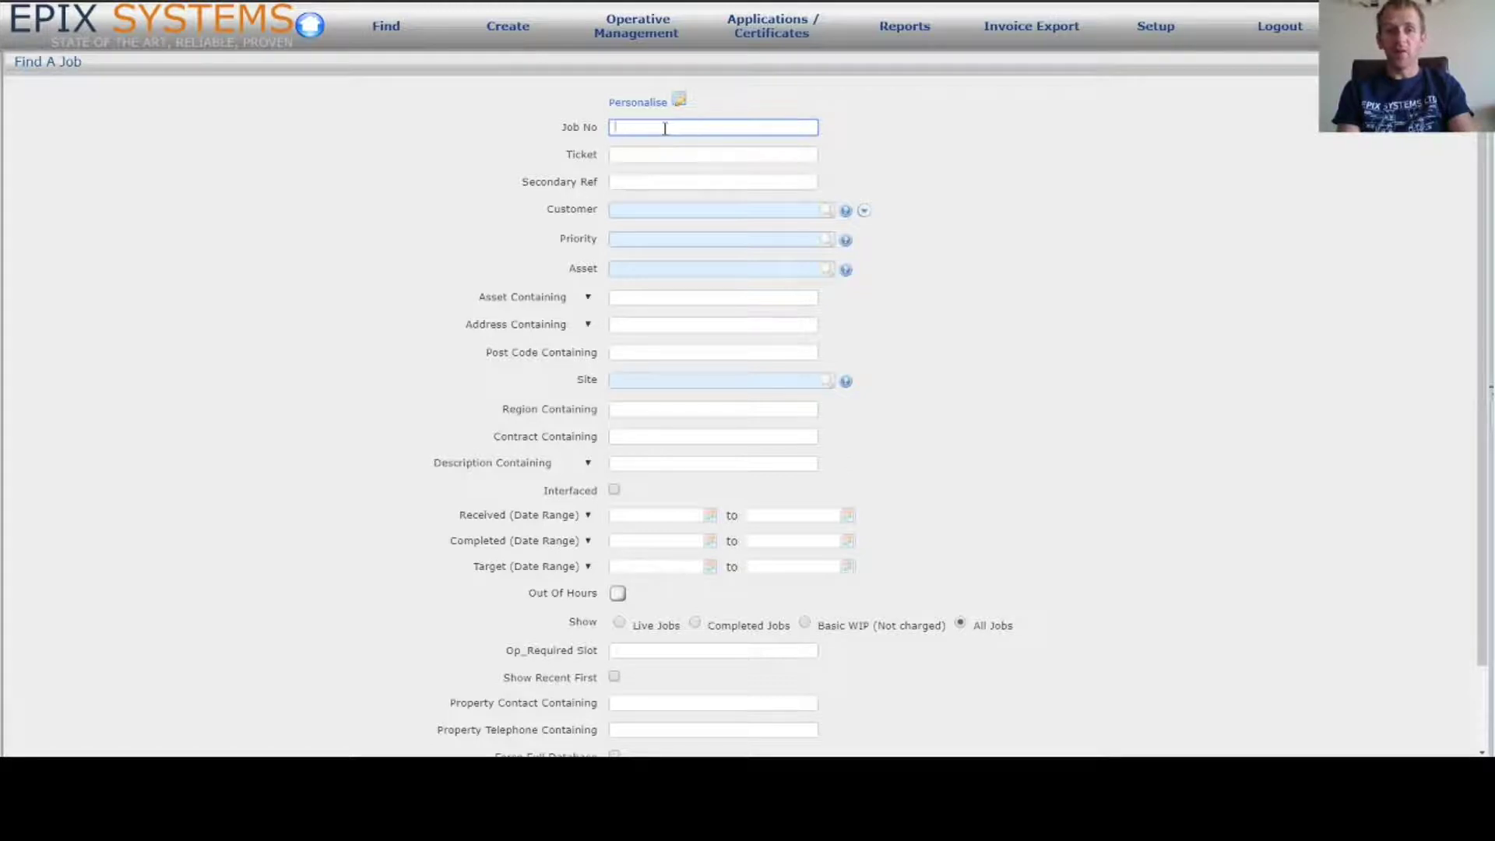
{"action": "left_click", "coordinate": [656, 352]}
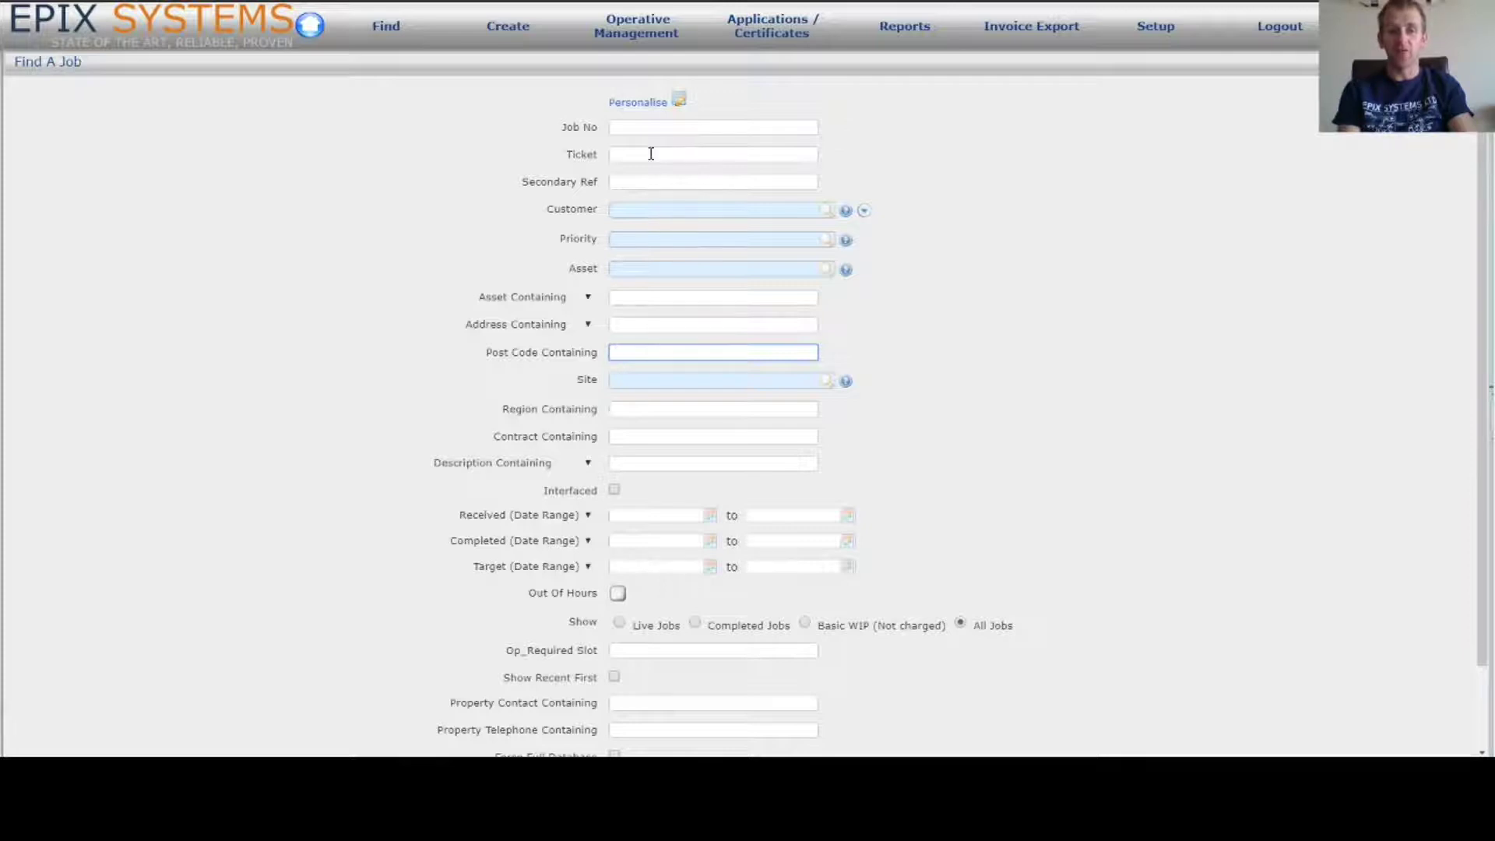
{"action": "scroll", "coordinate": [633, 458], "scroll_direction": "down", "scroll_amount": 3}
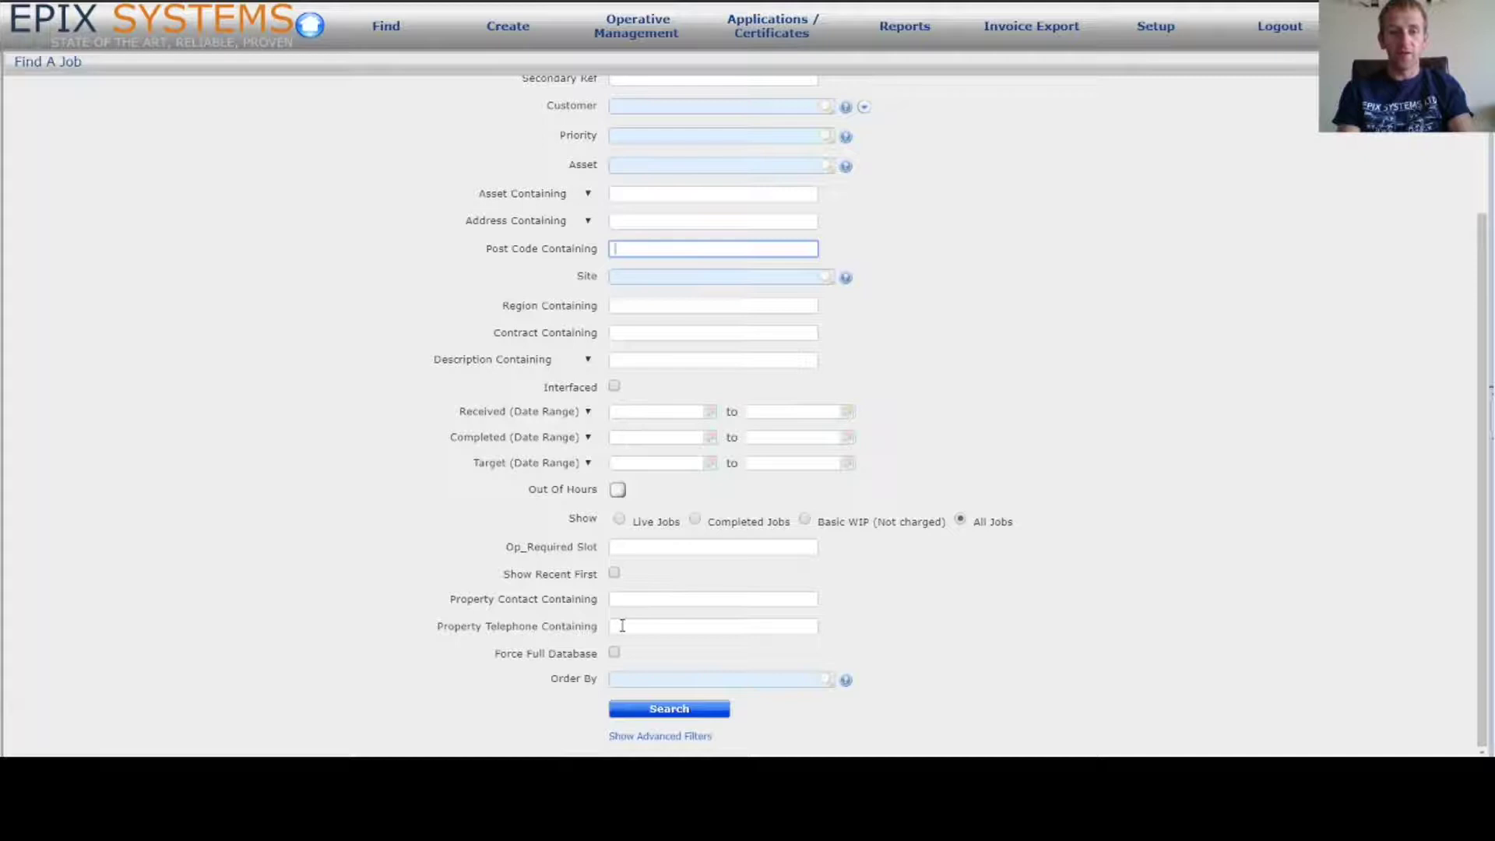
{"action": "left_click", "coordinate": [626, 600]}
{"action": "type", "text": "John"}
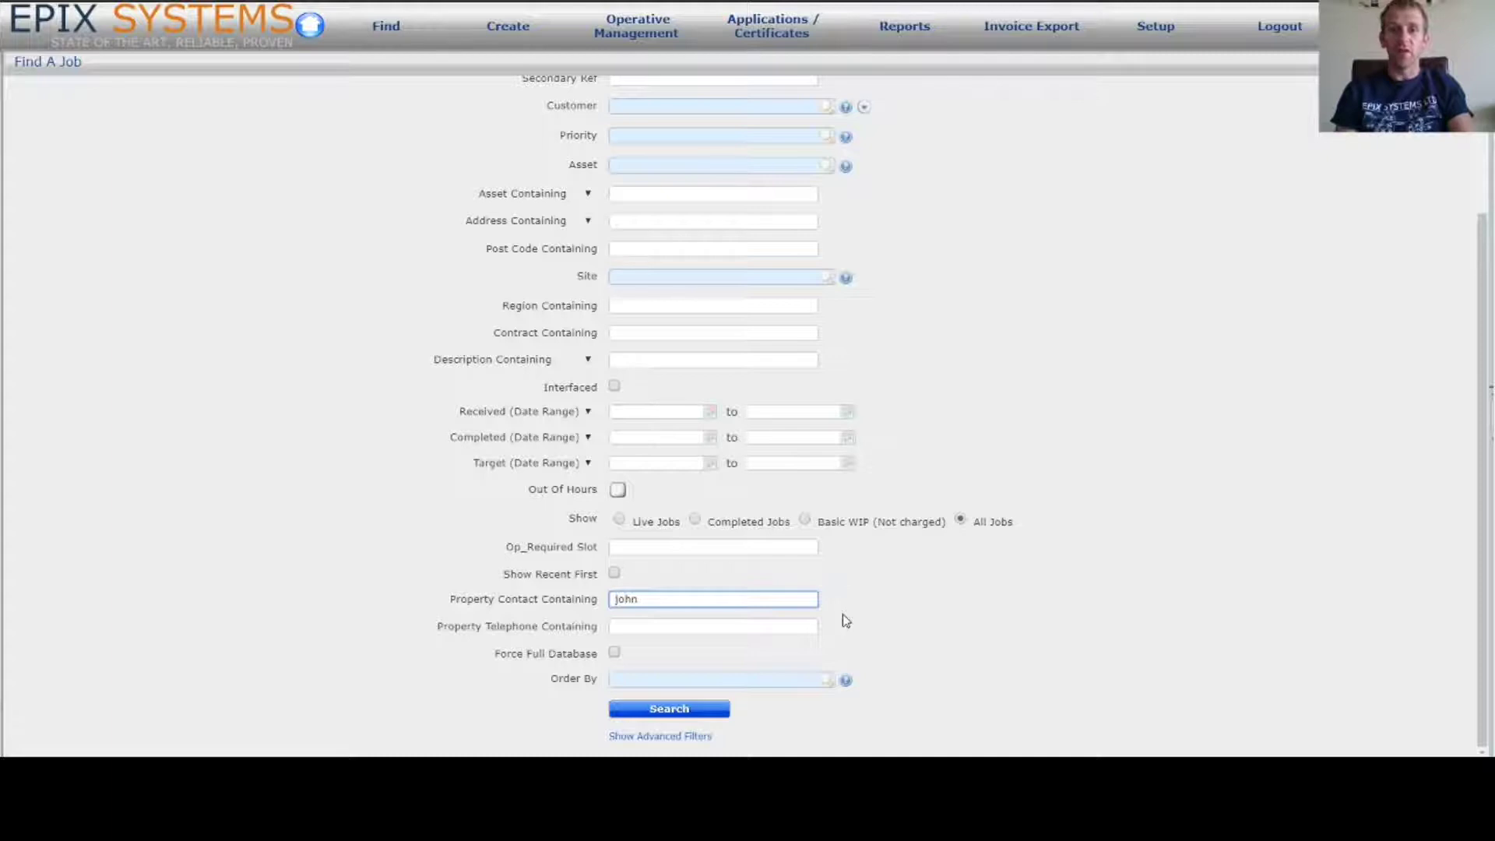
{"action": "key", "text": "BackSpace"}
{"action": "key", "text": "BackSpace"}
{"action": "key", "text": "BackSpace"}
{"action": "key", "text": "BackSpace"}
Step: Set the Customer filter of the job search to New Slafford Housing
{"action": "scroll", "coordinate": [1005, 229], "scroll_direction": "up", "scroll_amount": 2}
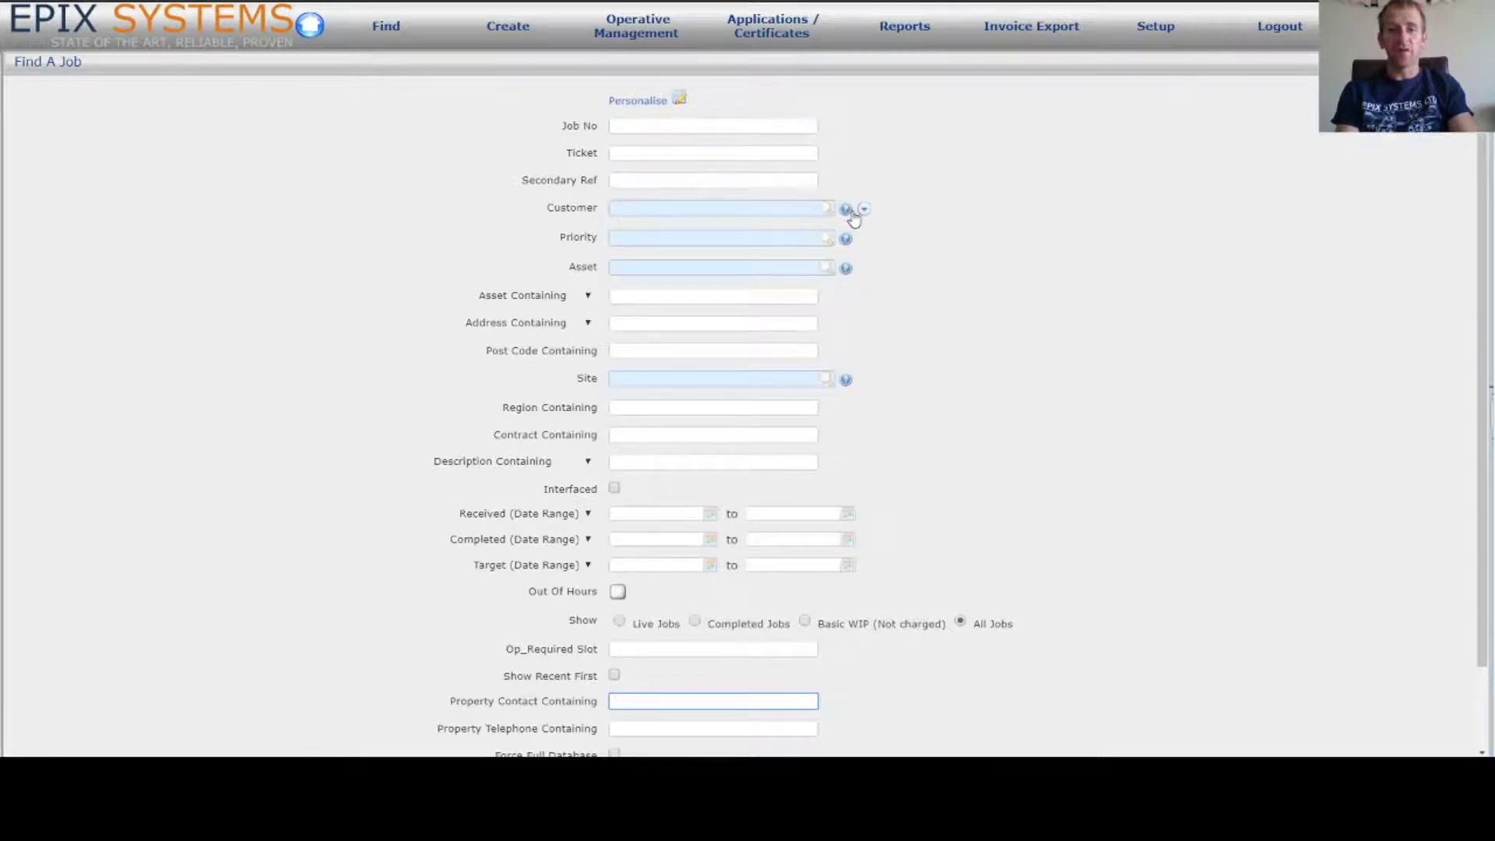
{"action": "left_click", "coordinate": [759, 210]}
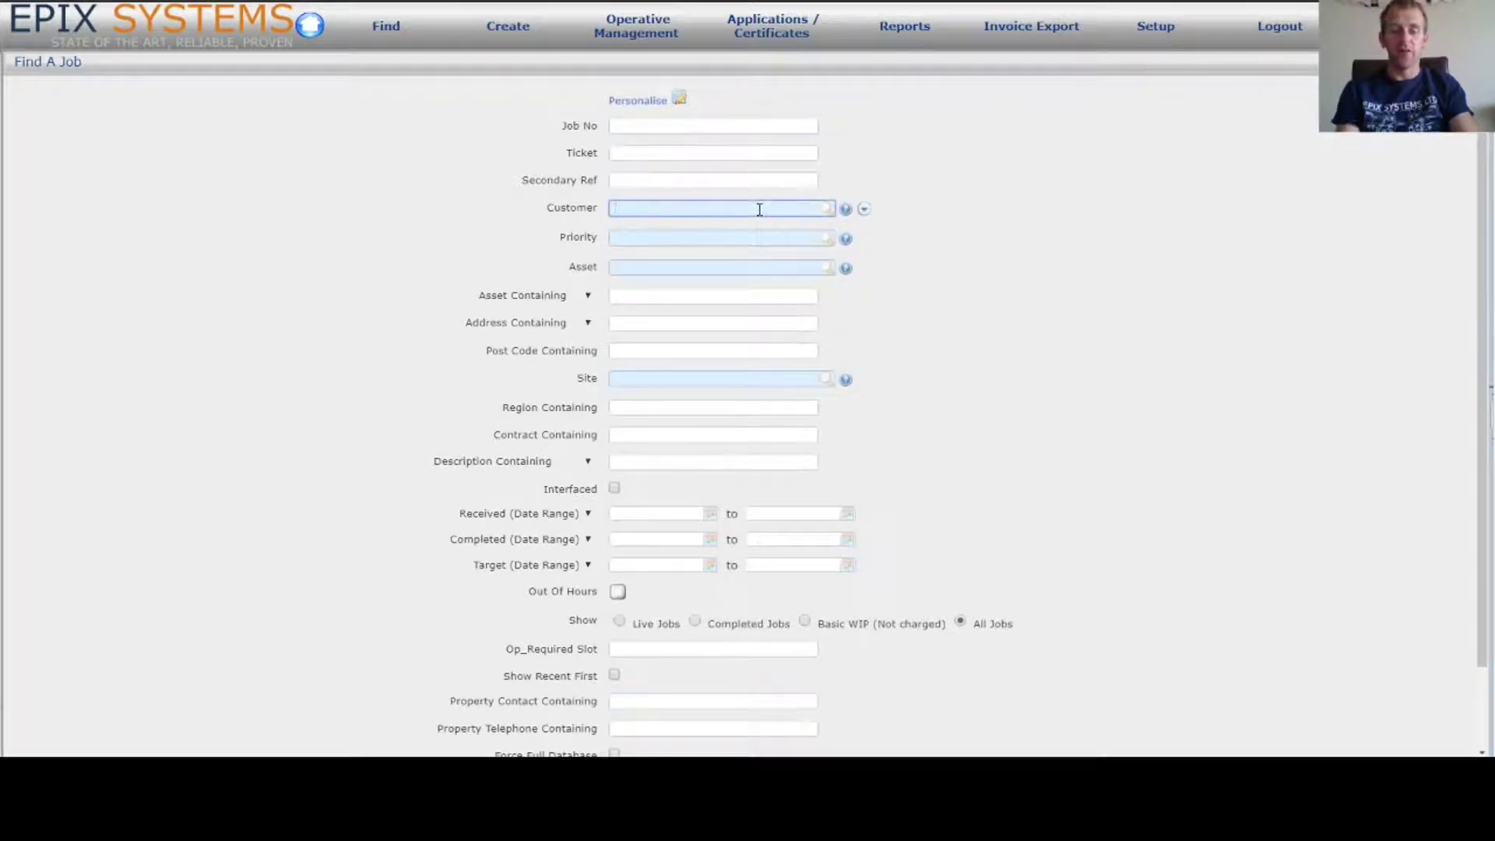
{"action": "type", "text": "new"}
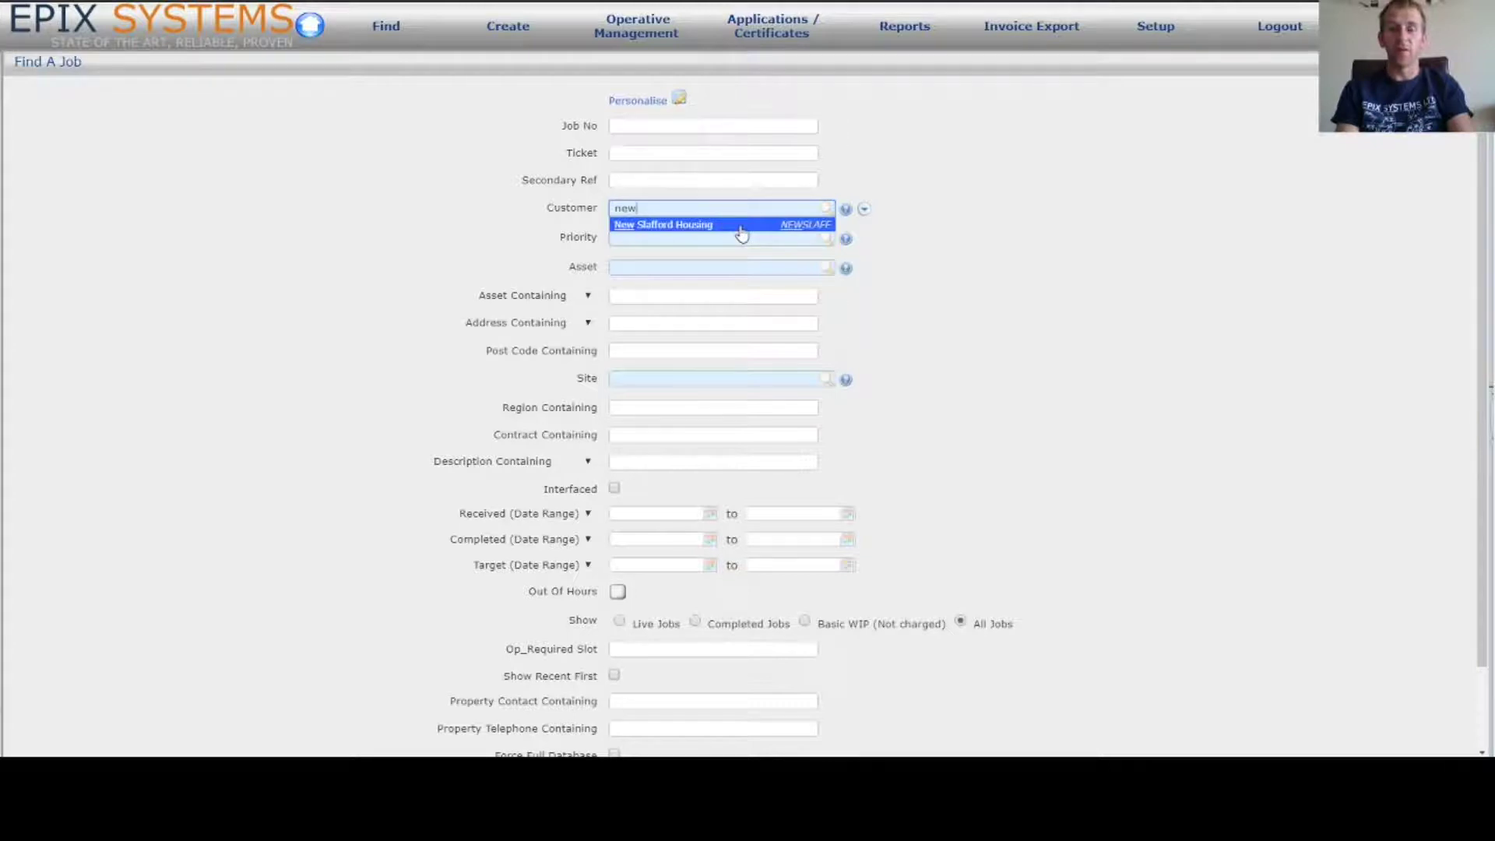
{"action": "left_click", "coordinate": [741, 225]}
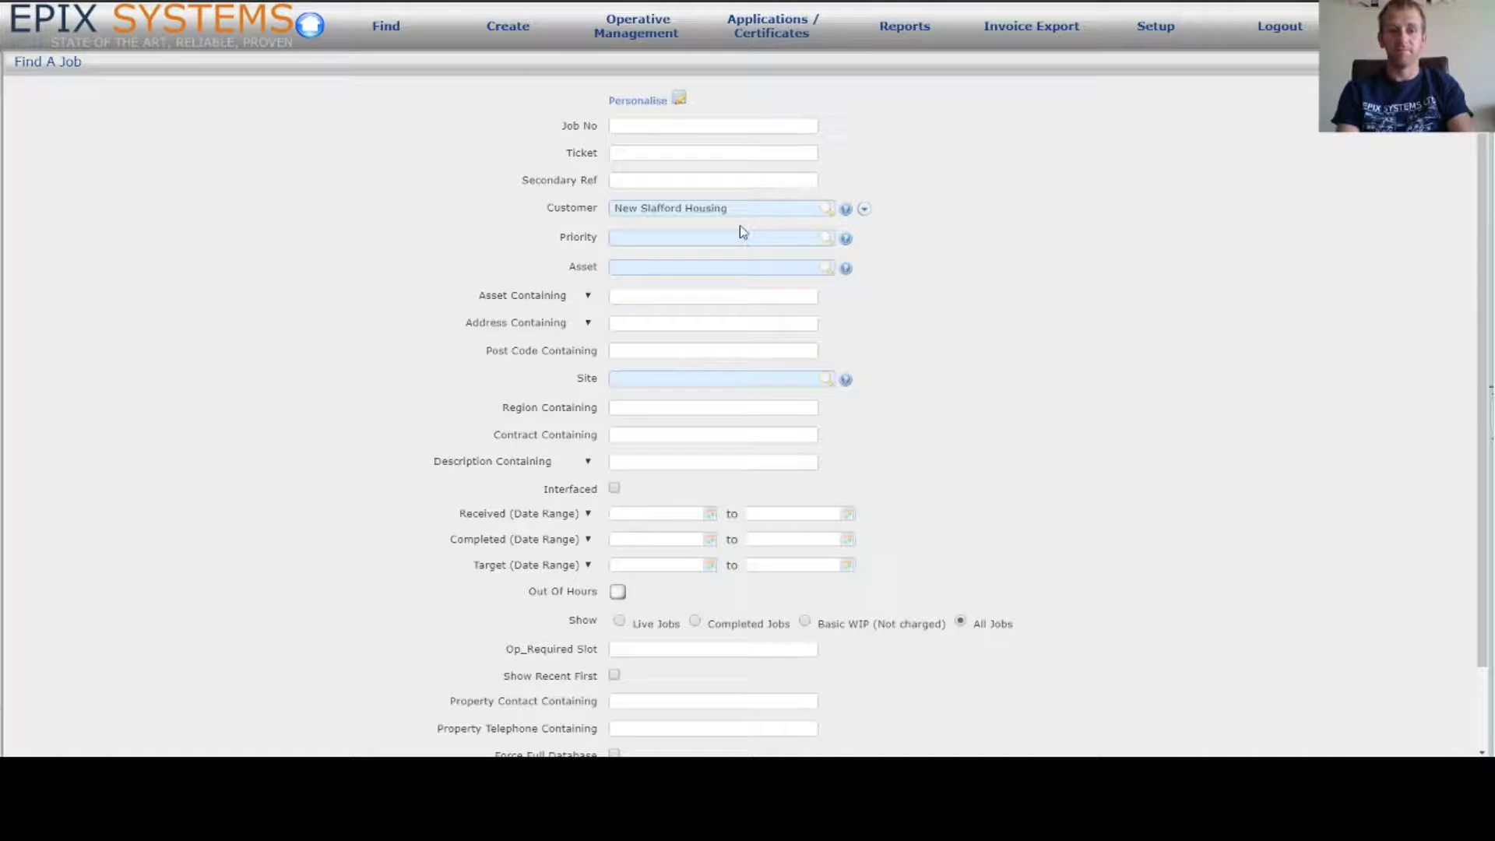
{"action": "scroll", "coordinate": [740, 231], "scroll_direction": "down", "scroll_amount": 3}
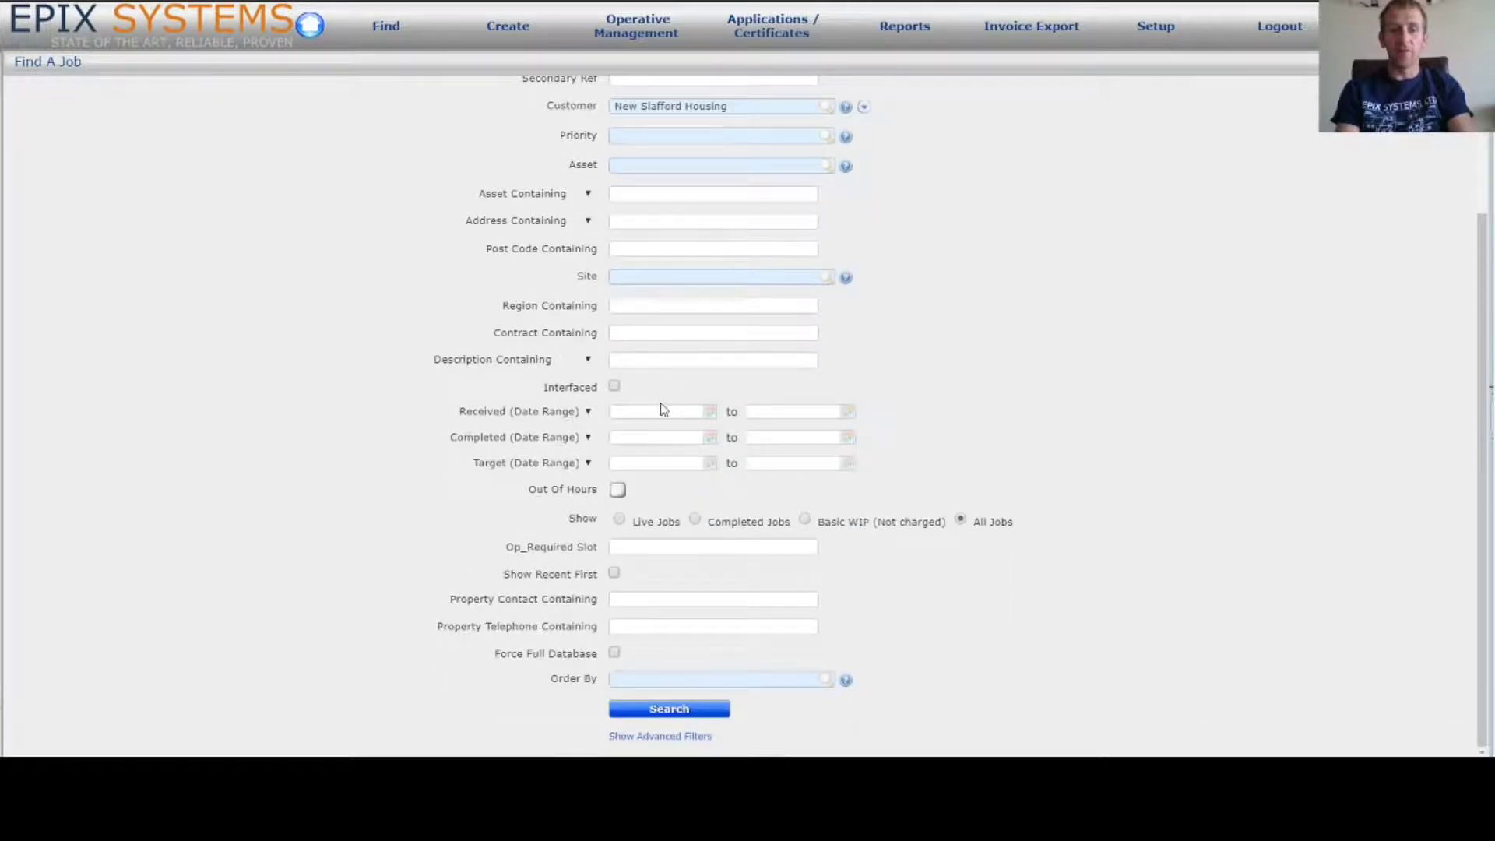
{"action": "left_click", "coordinate": [698, 410]}
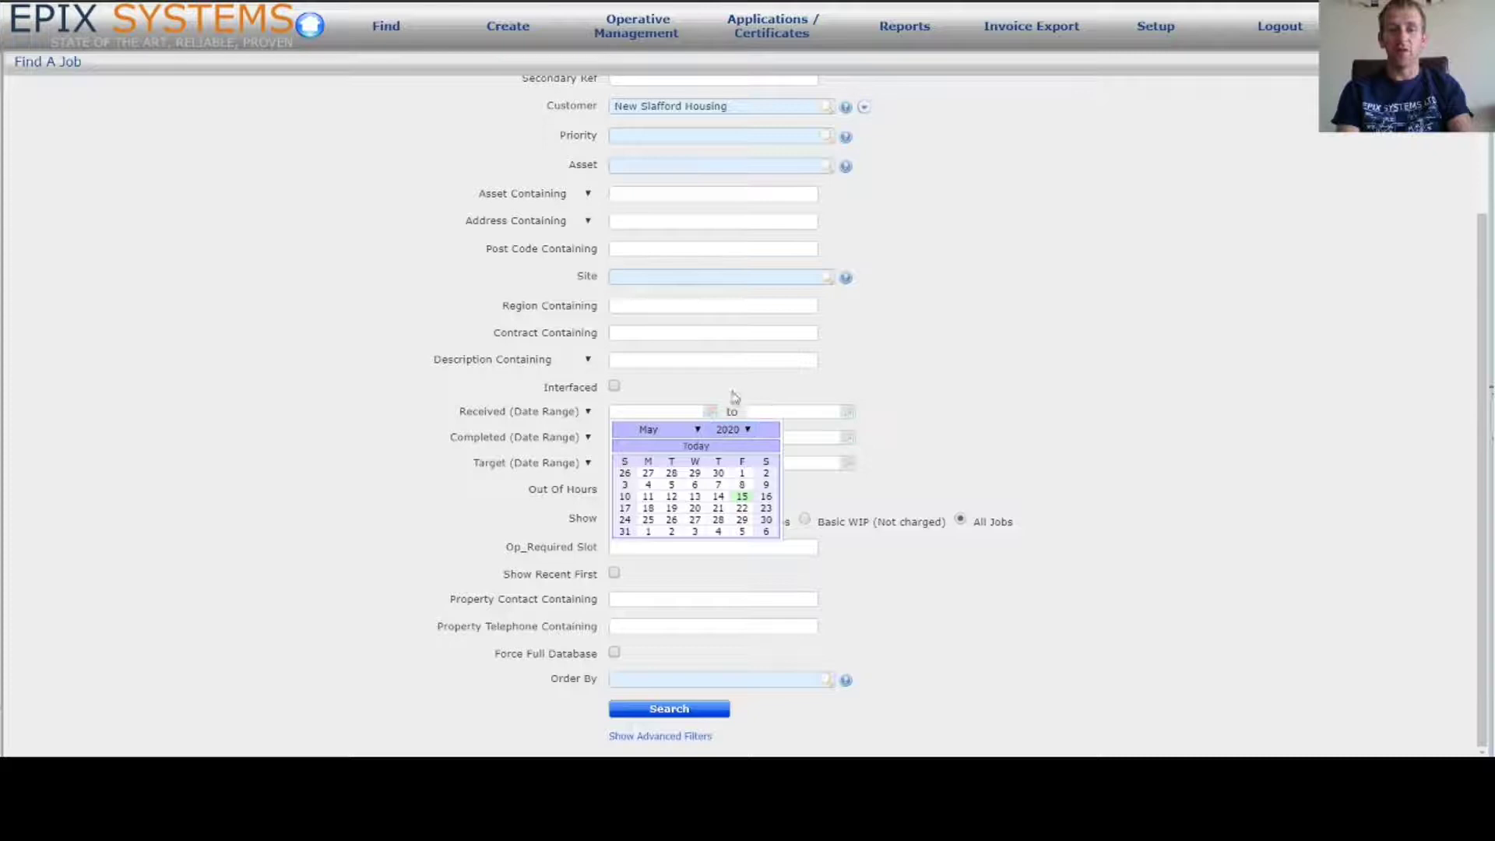
{"action": "left_click", "coordinate": [816, 408]}
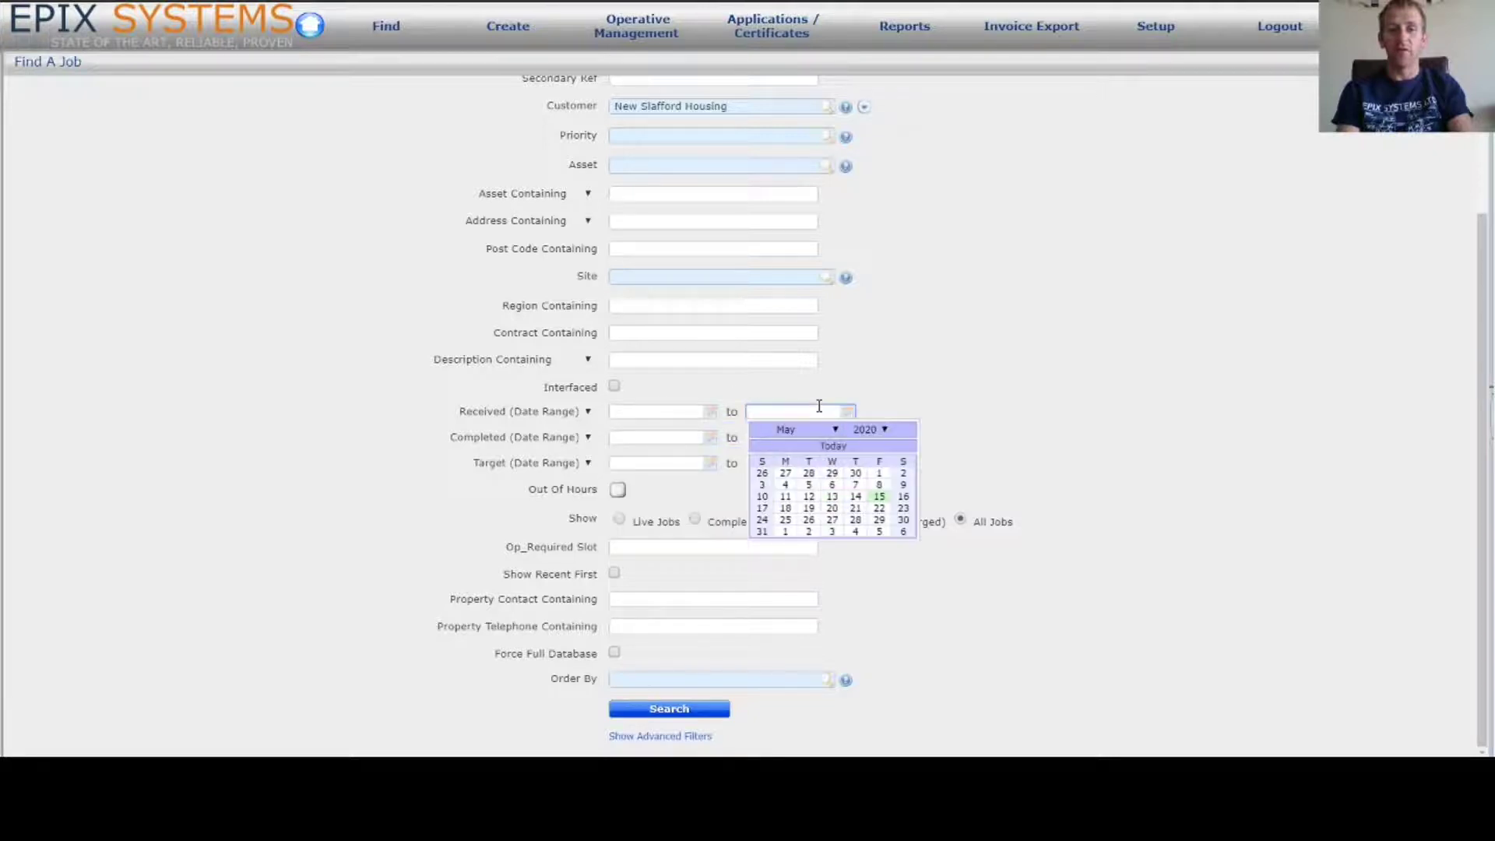
{"action": "left_click", "coordinate": [934, 340]}
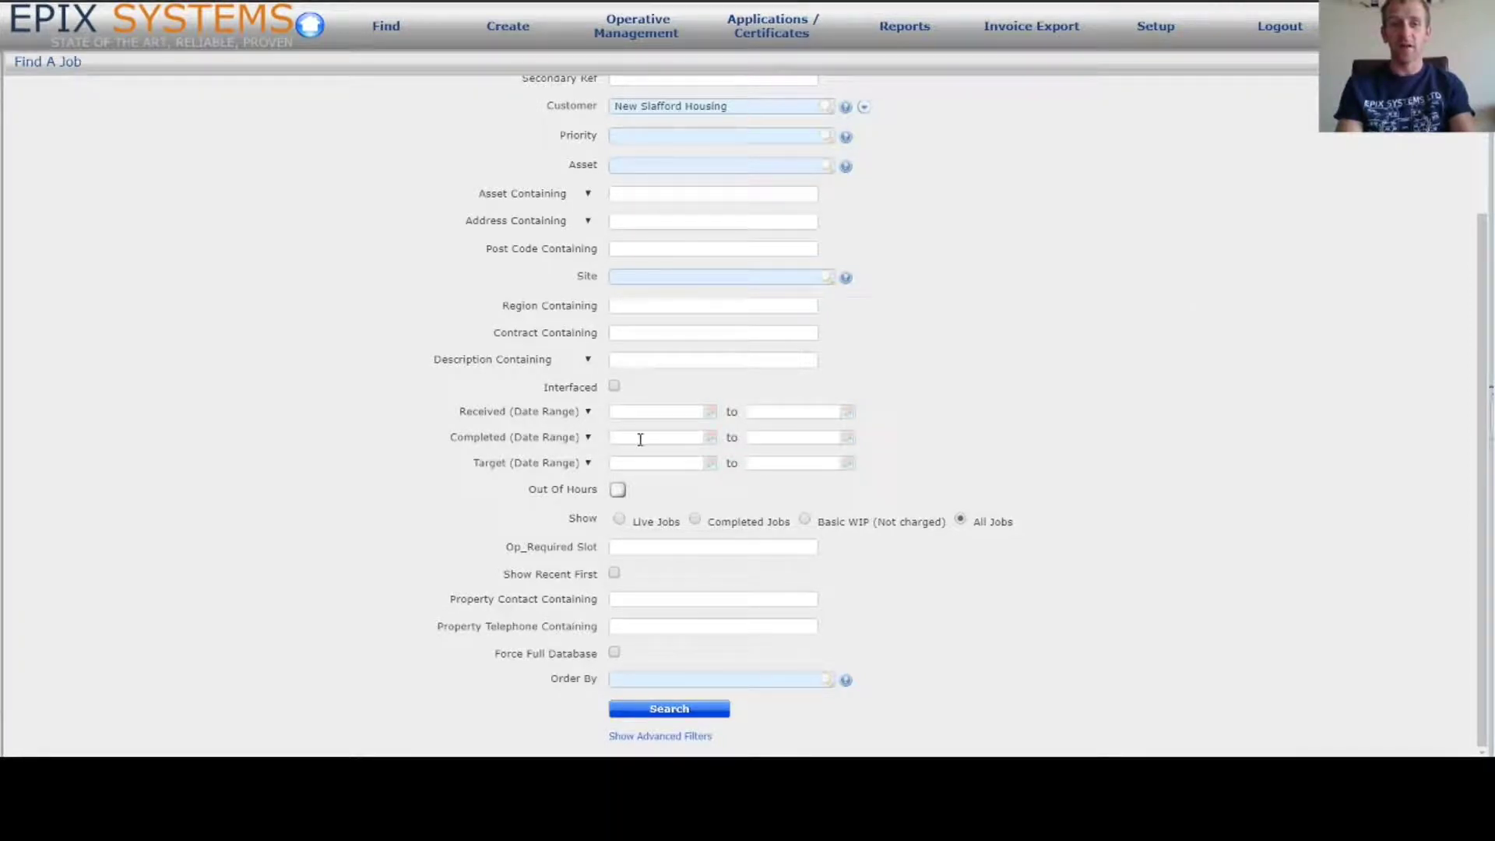
Step: Limit the search to Live Jobs, run it and look through the list of jobs
{"action": "left_click", "coordinate": [619, 520]}
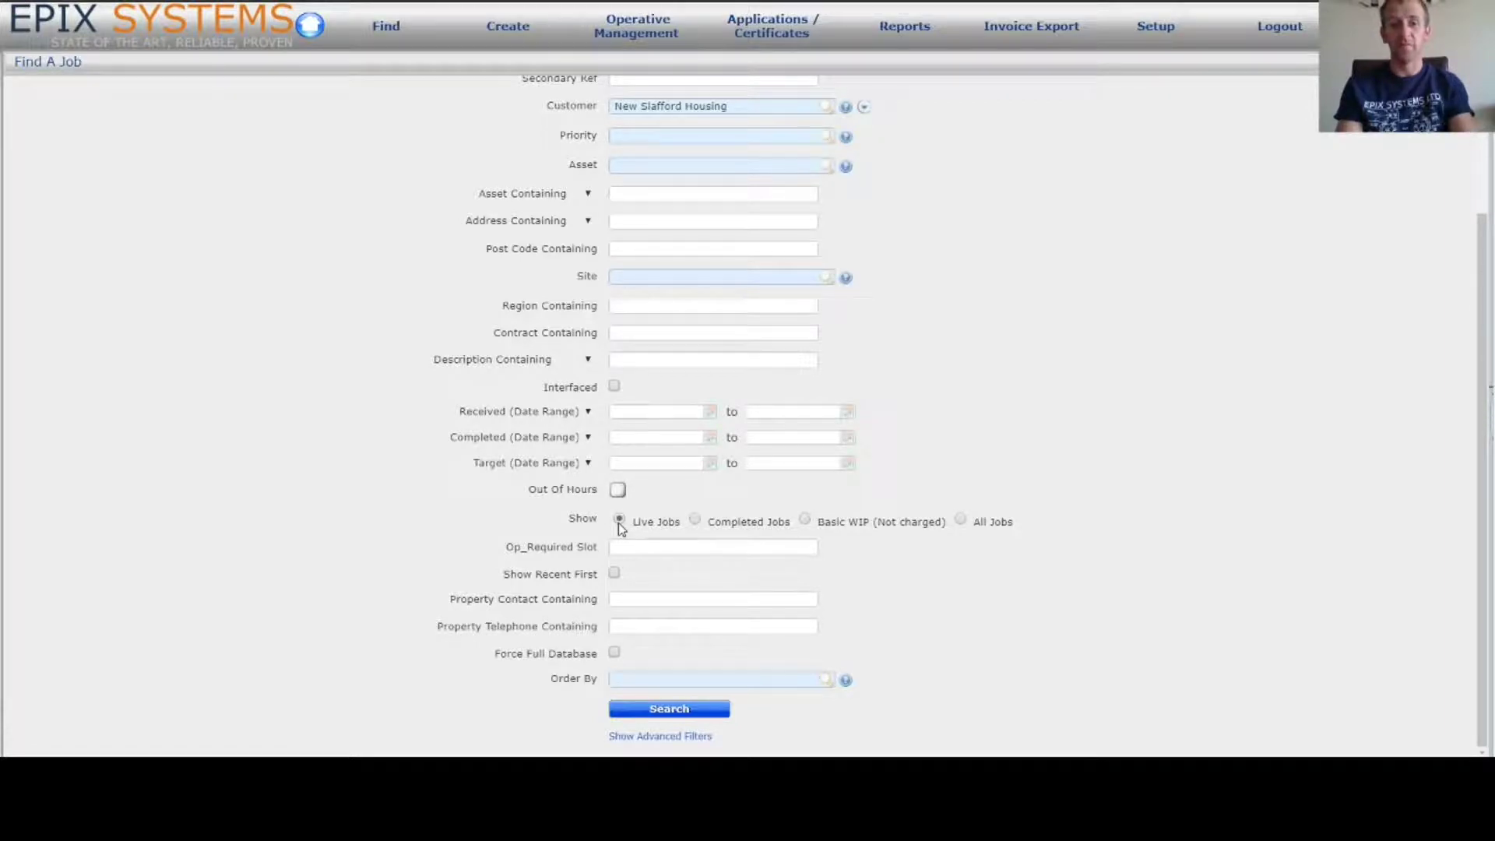
{"action": "left_click", "coordinate": [668, 709]}
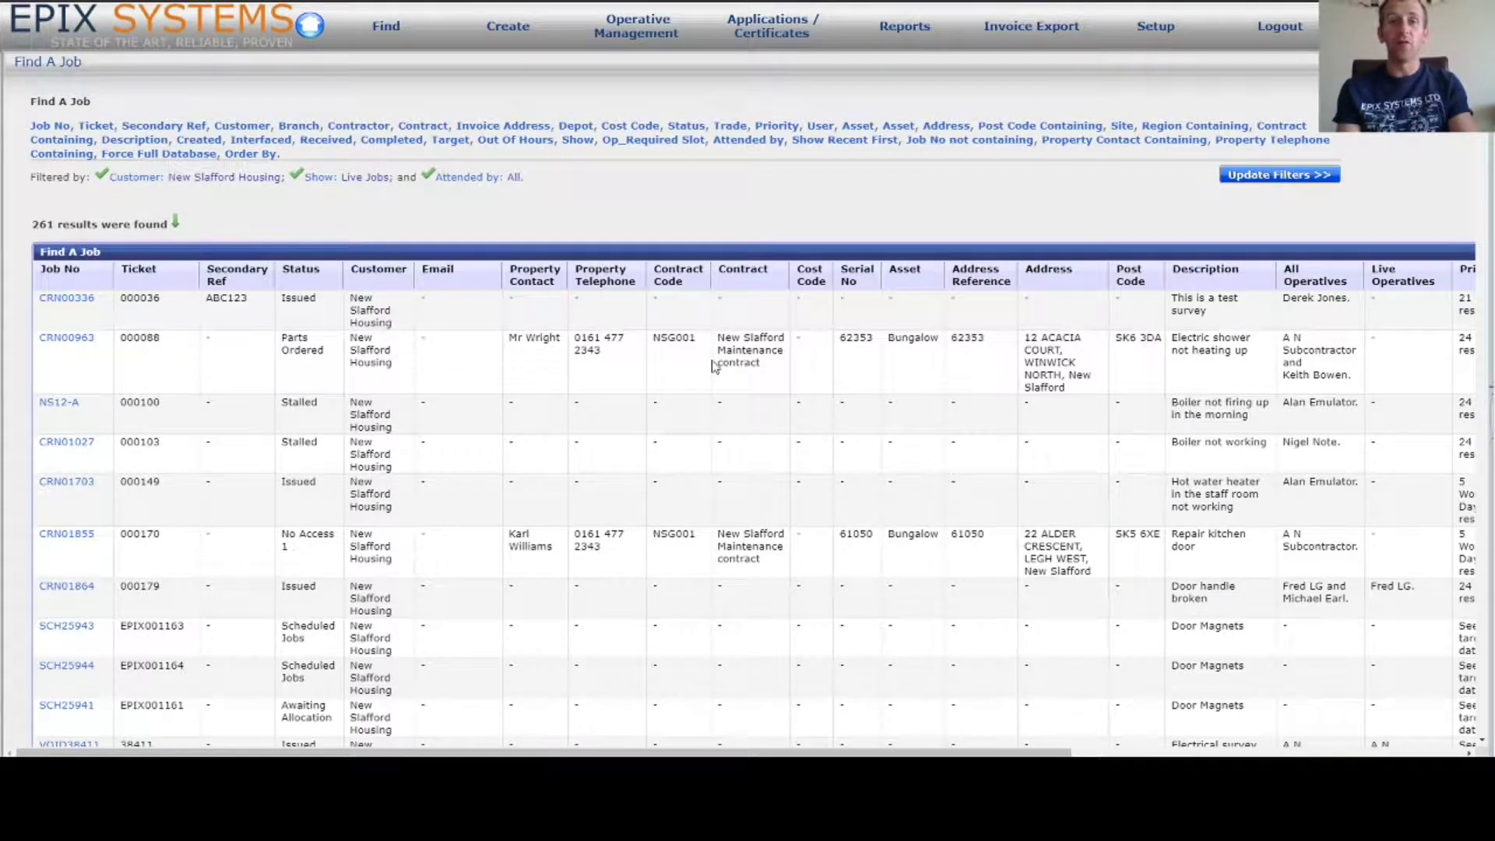
{"action": "scroll", "coordinate": [714, 366], "scroll_direction": "down", "scroll_amount": 15}
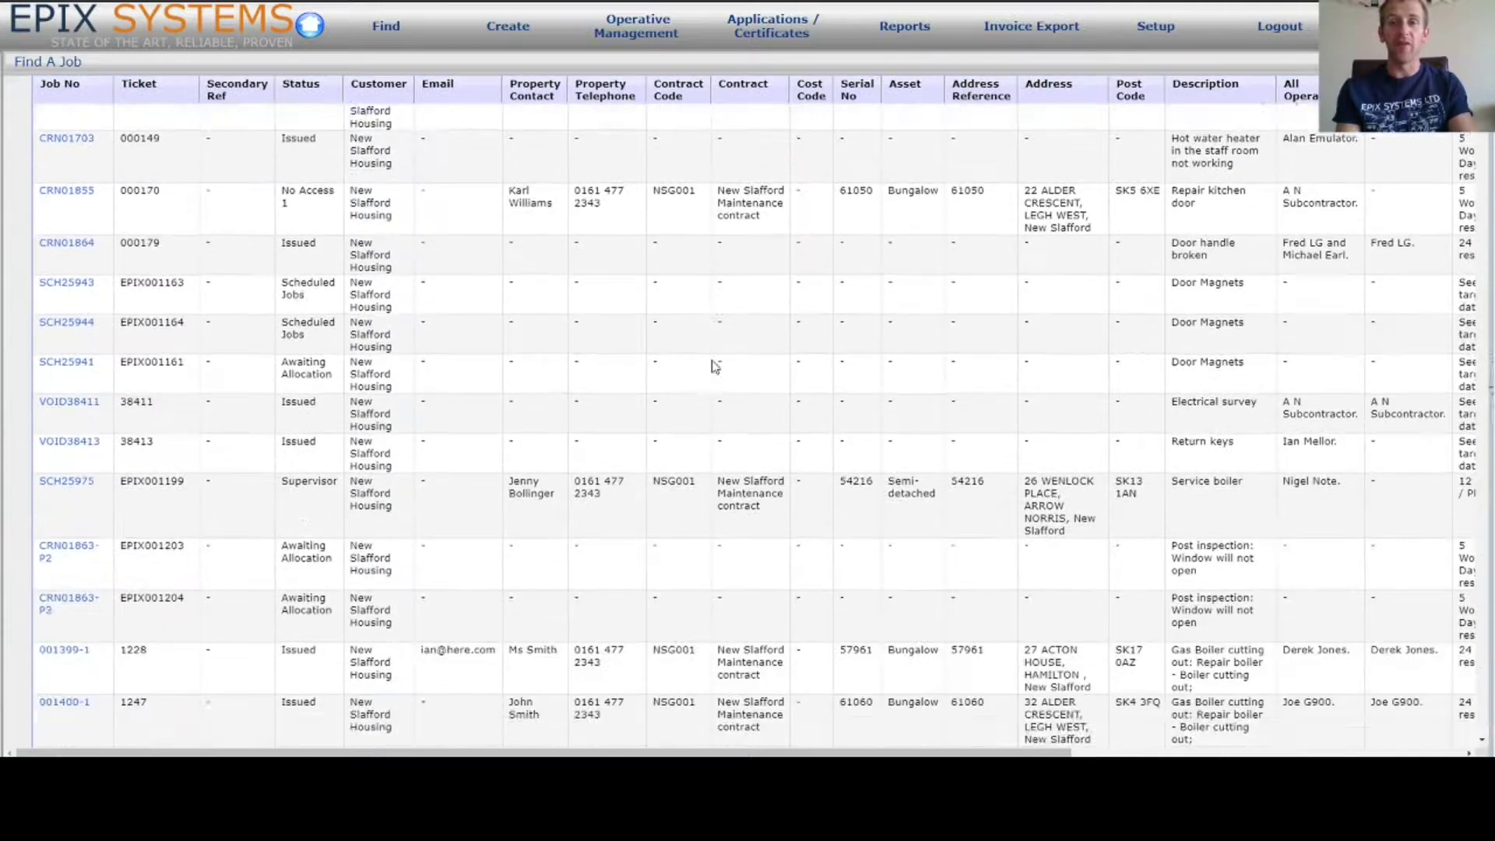
{"action": "scroll", "coordinate": [713, 366], "scroll_direction": "down", "scroll_amount": 15}
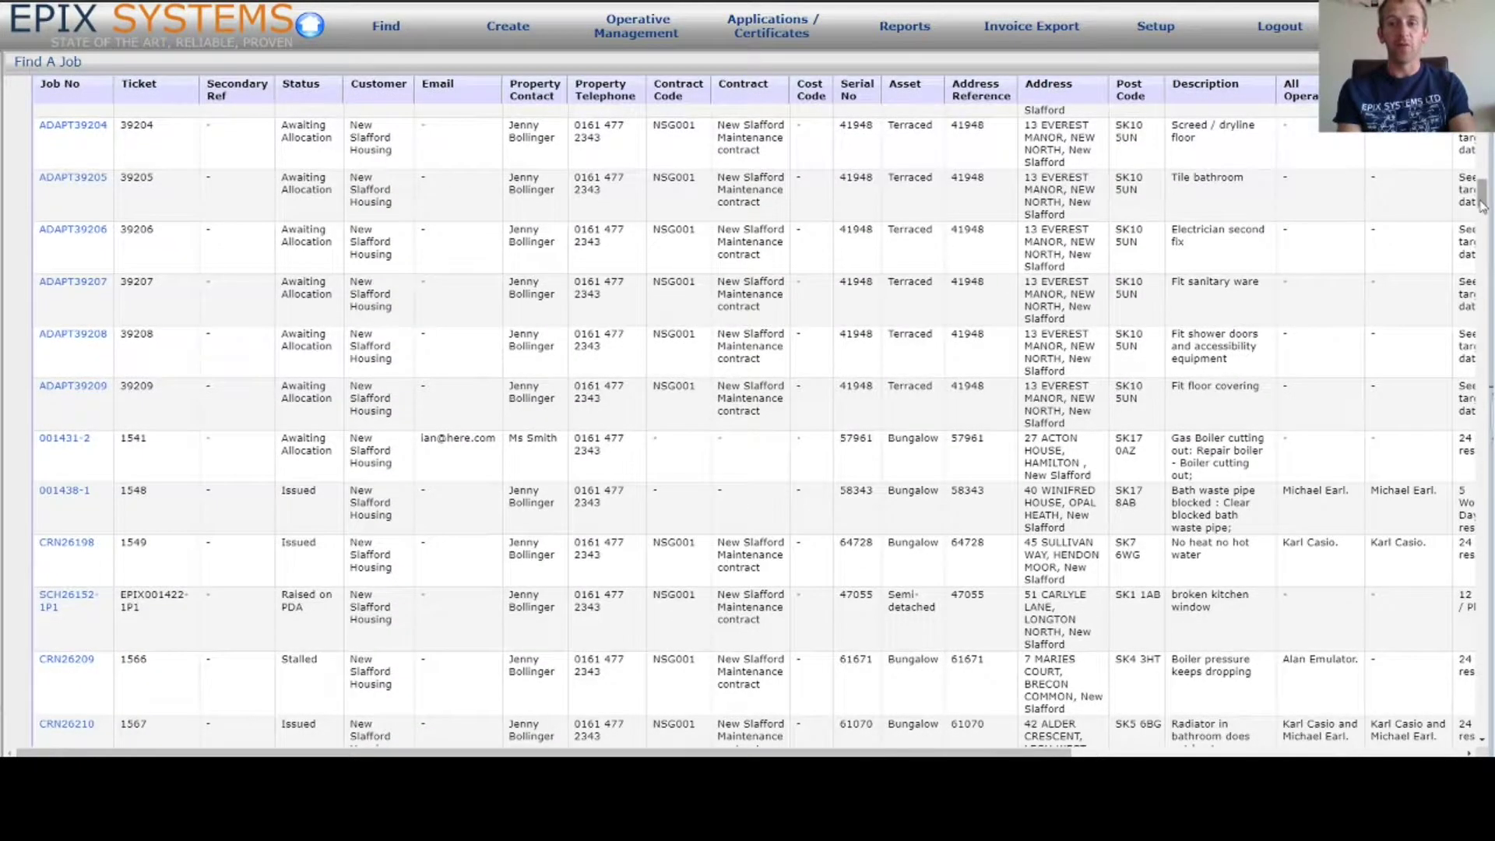
{"action": "left_click_drag", "start_coordinate": [1483, 204], "coordinate": [1483, 94]}
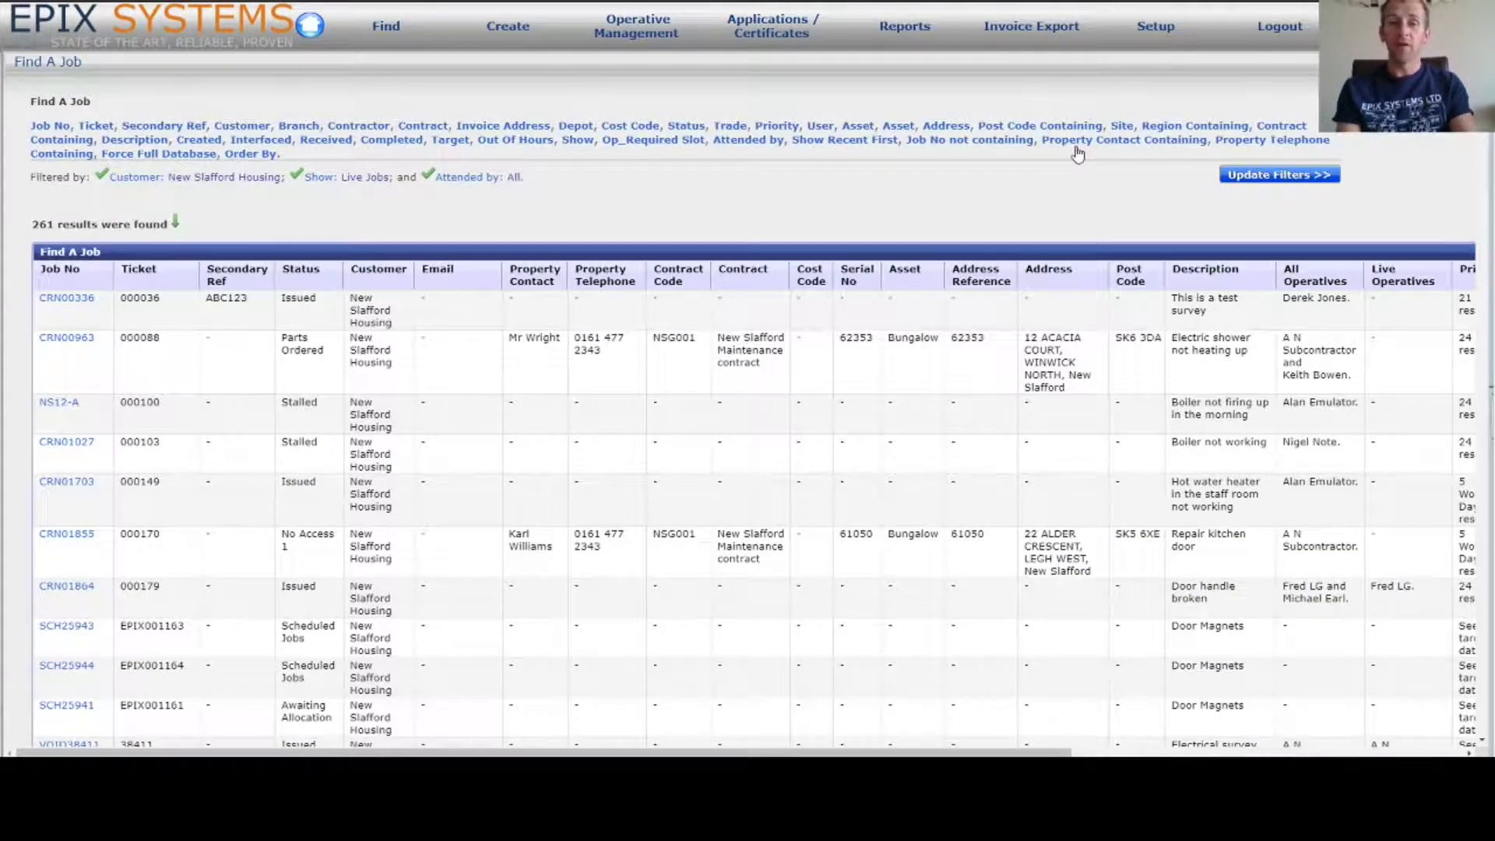
Step: Pin the filtered job report, check the pinned reports, and unpin it again
{"action": "scroll", "coordinate": [1078, 153], "scroll_direction": "right", "scroll_amount": 7}
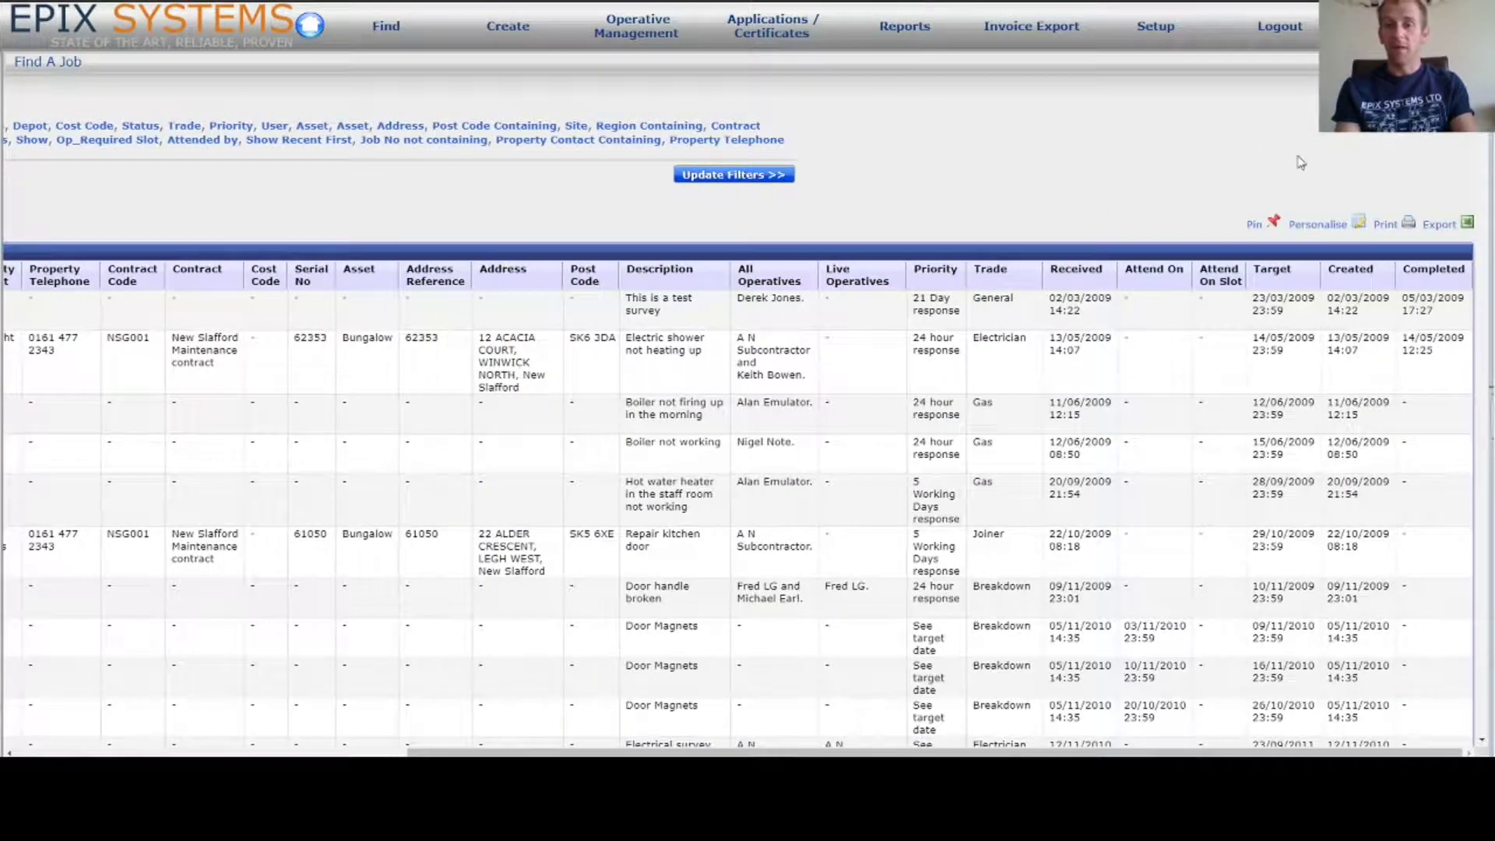
{"action": "left_click", "coordinate": [1255, 225]}
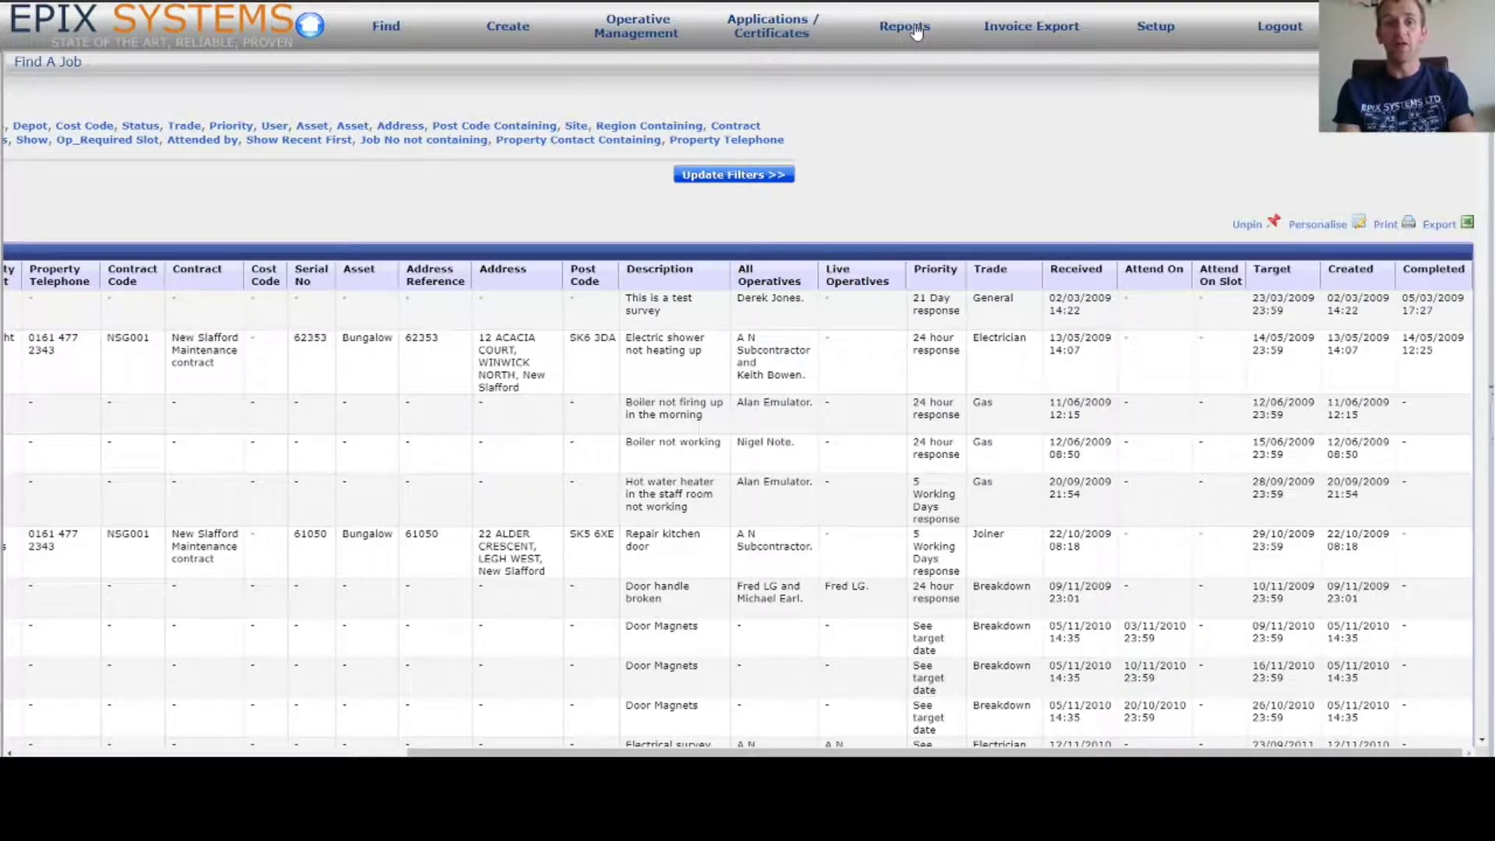
{"action": "left_click", "coordinate": [1250, 224]}
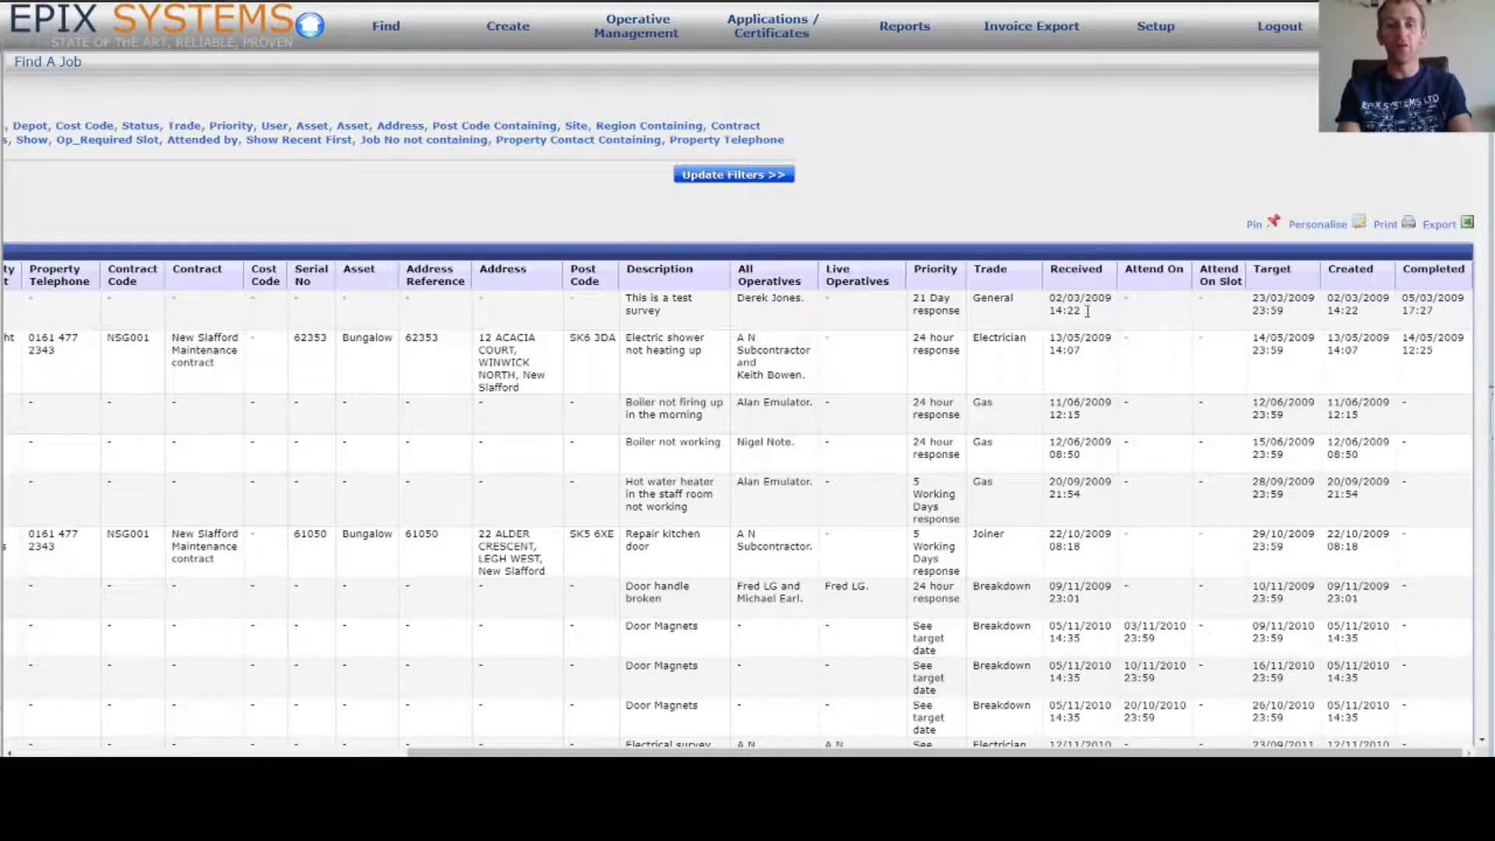
{"action": "left_click", "coordinate": [1260, 226]}
{"action": "left_click", "coordinate": [910, 30]}
{"action": "left_click", "coordinate": [910, 30]}
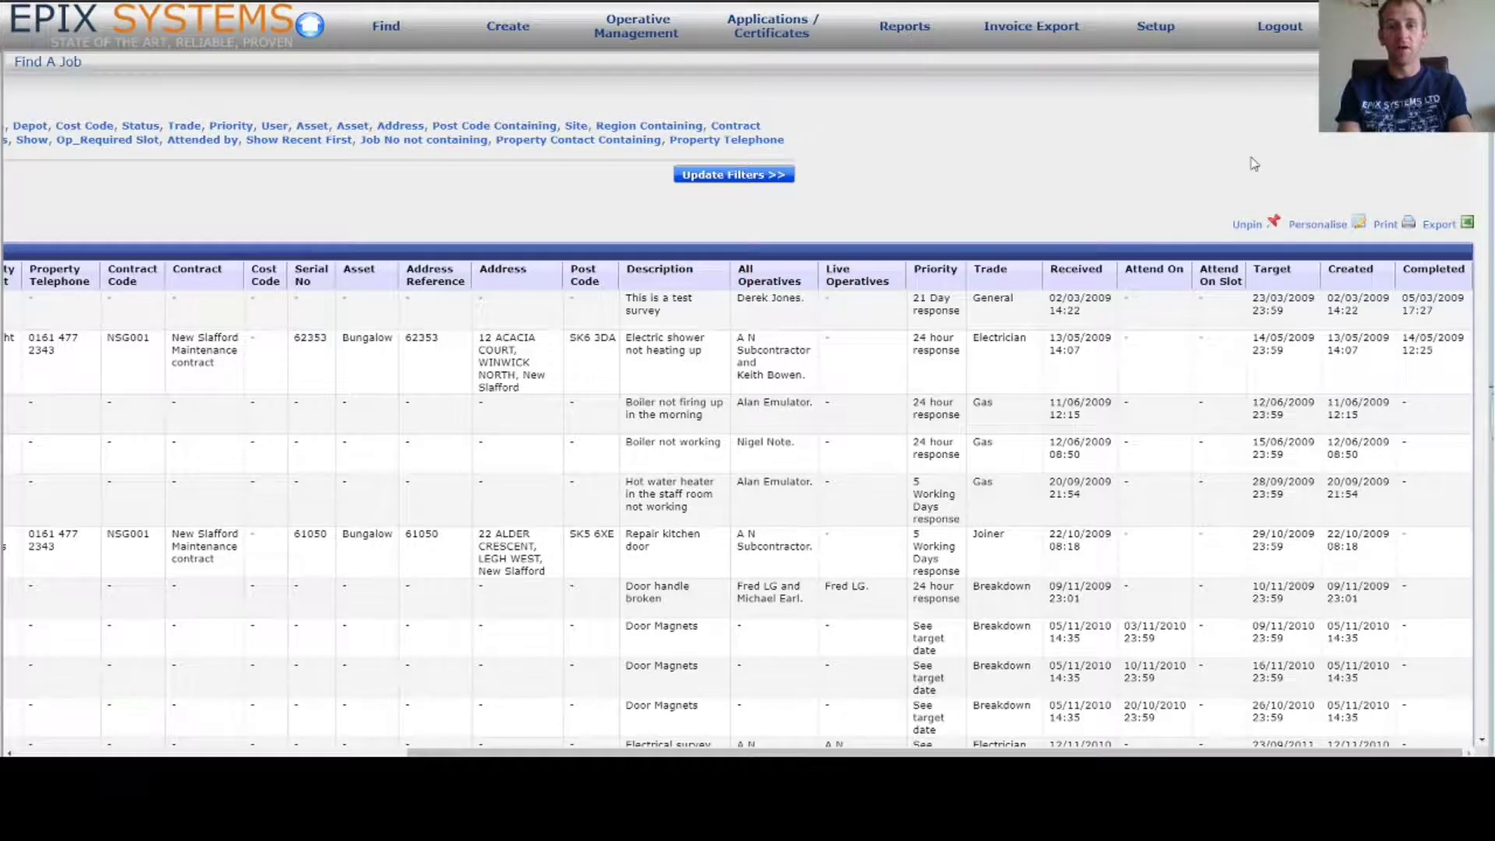
{"action": "left_click", "coordinate": [1251, 228]}
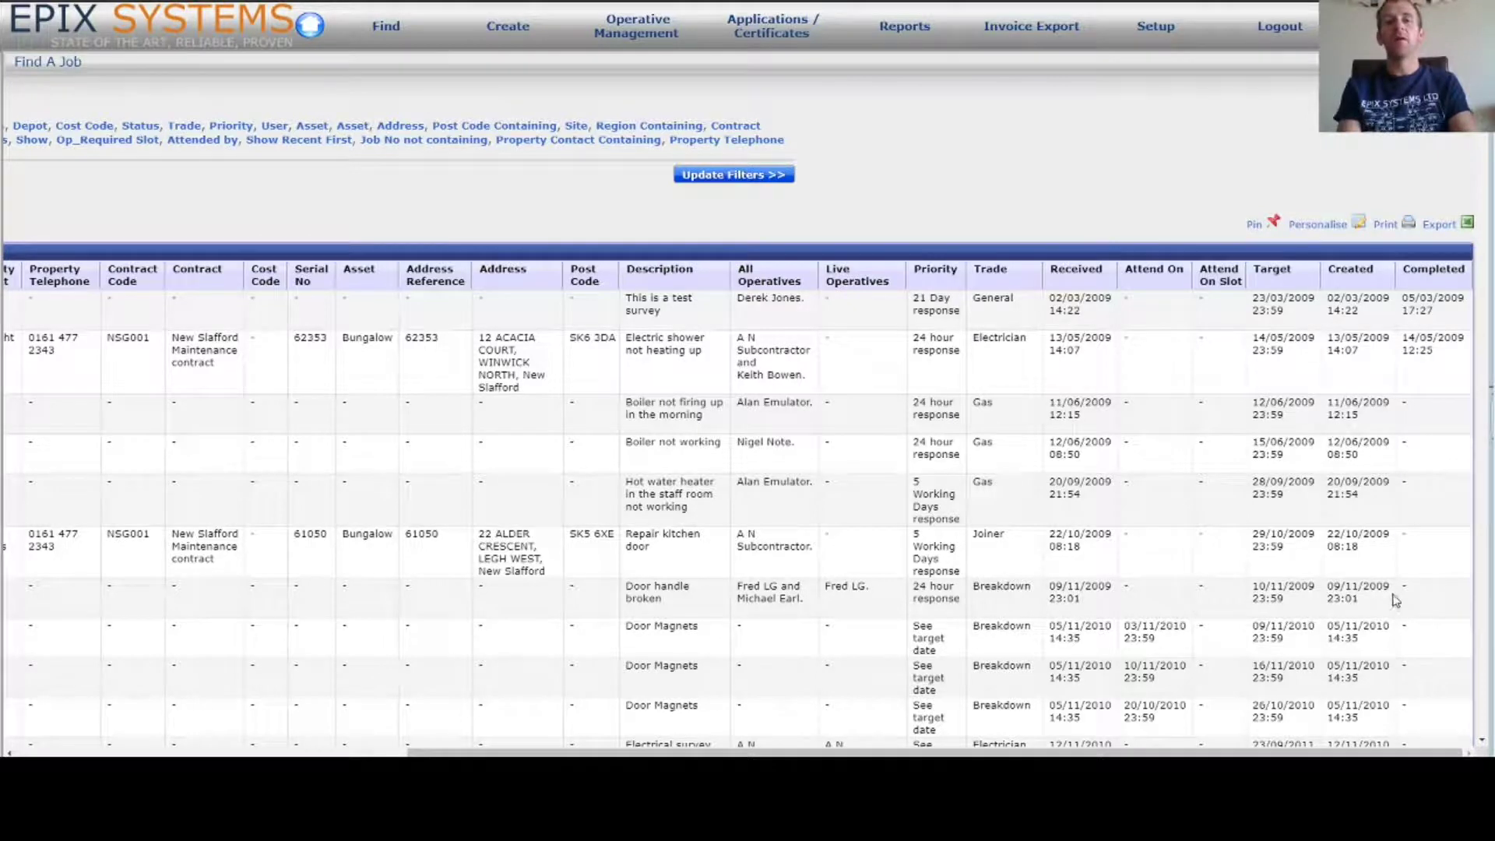
Step: Personalise the job report so the Cost Code field is hidden, and save the preferences
{"action": "left_click", "coordinate": [1324, 226]}
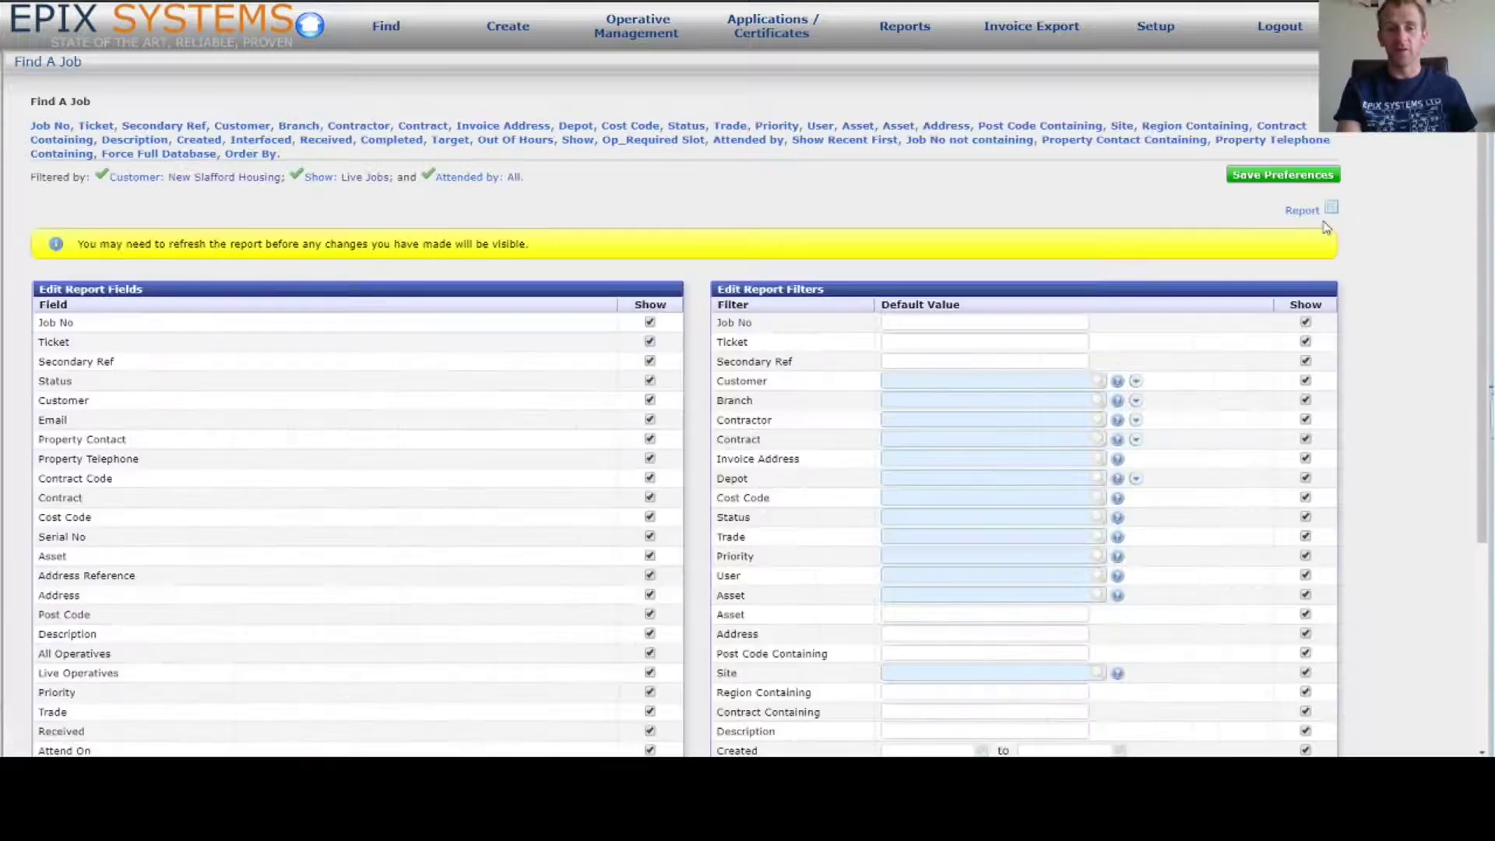
{"action": "scroll", "coordinate": [901, 281], "scroll_direction": "down", "scroll_amount": 2}
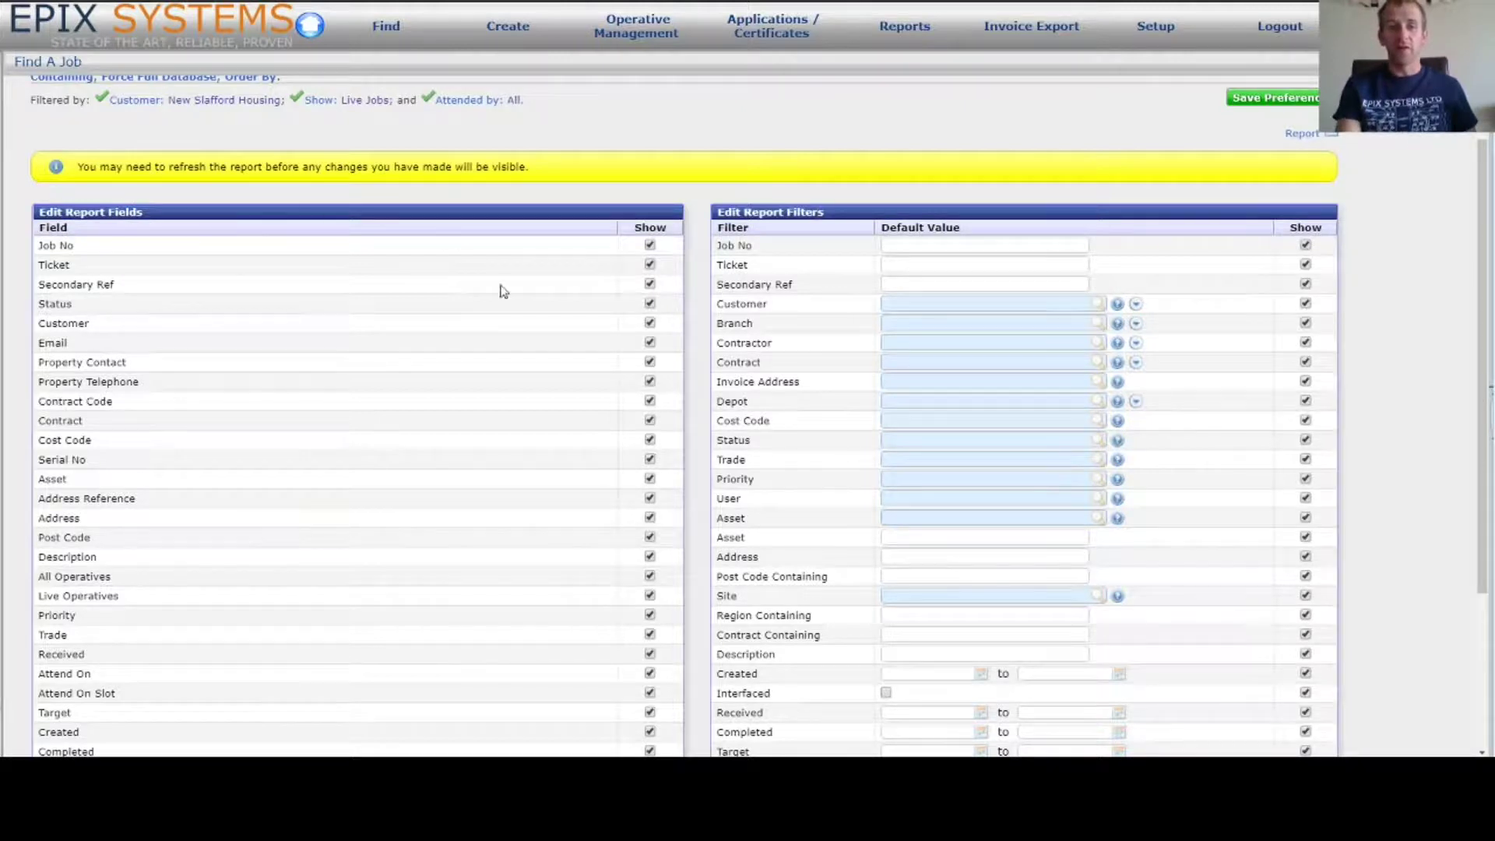
{"action": "left_click", "coordinate": [649, 245]}
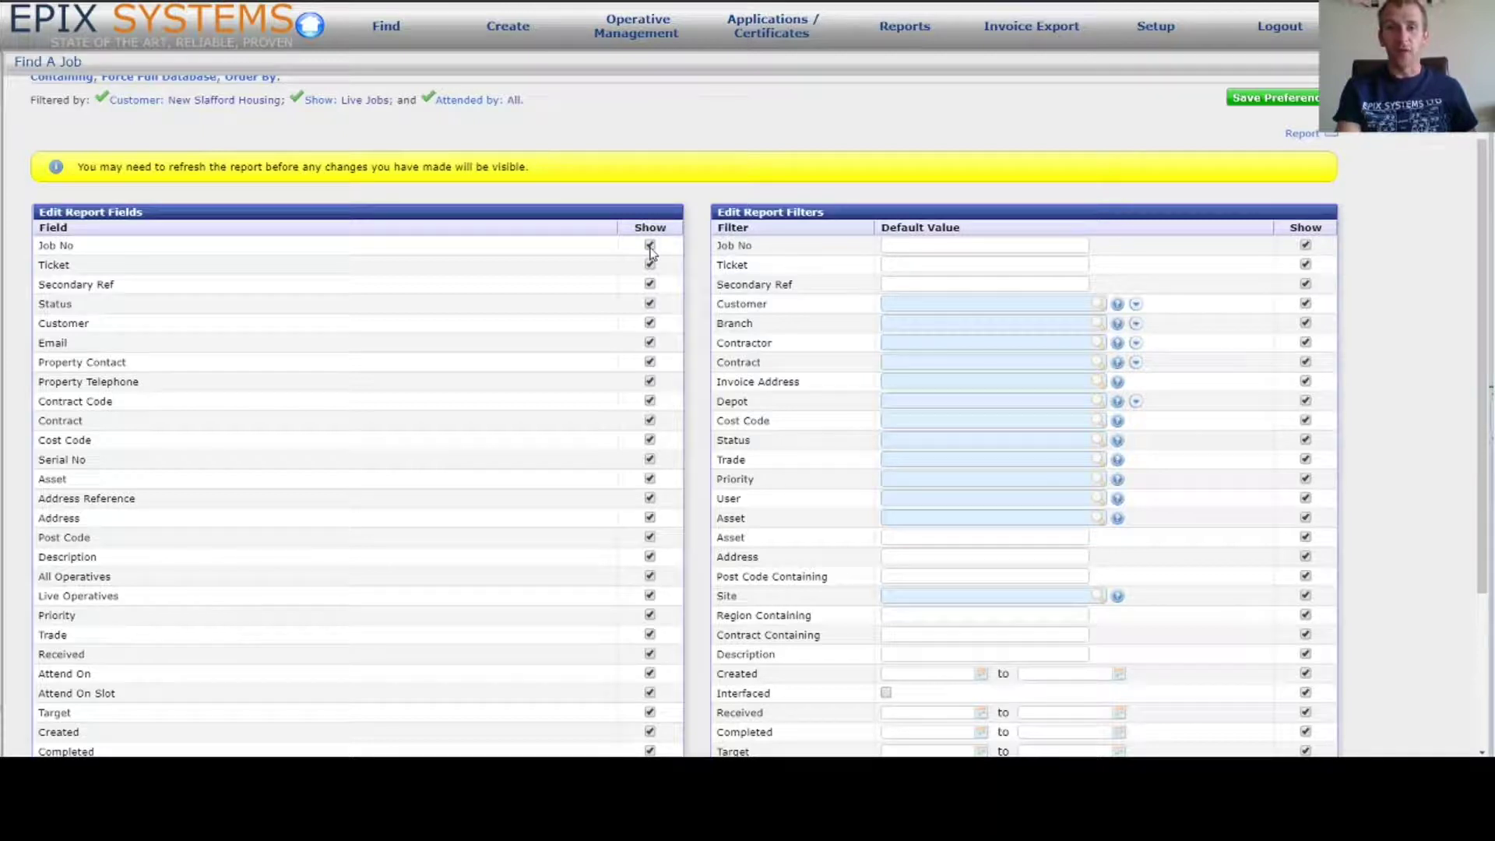
{"action": "scroll", "coordinate": [450, 344], "scroll_direction": "down", "scroll_amount": 2}
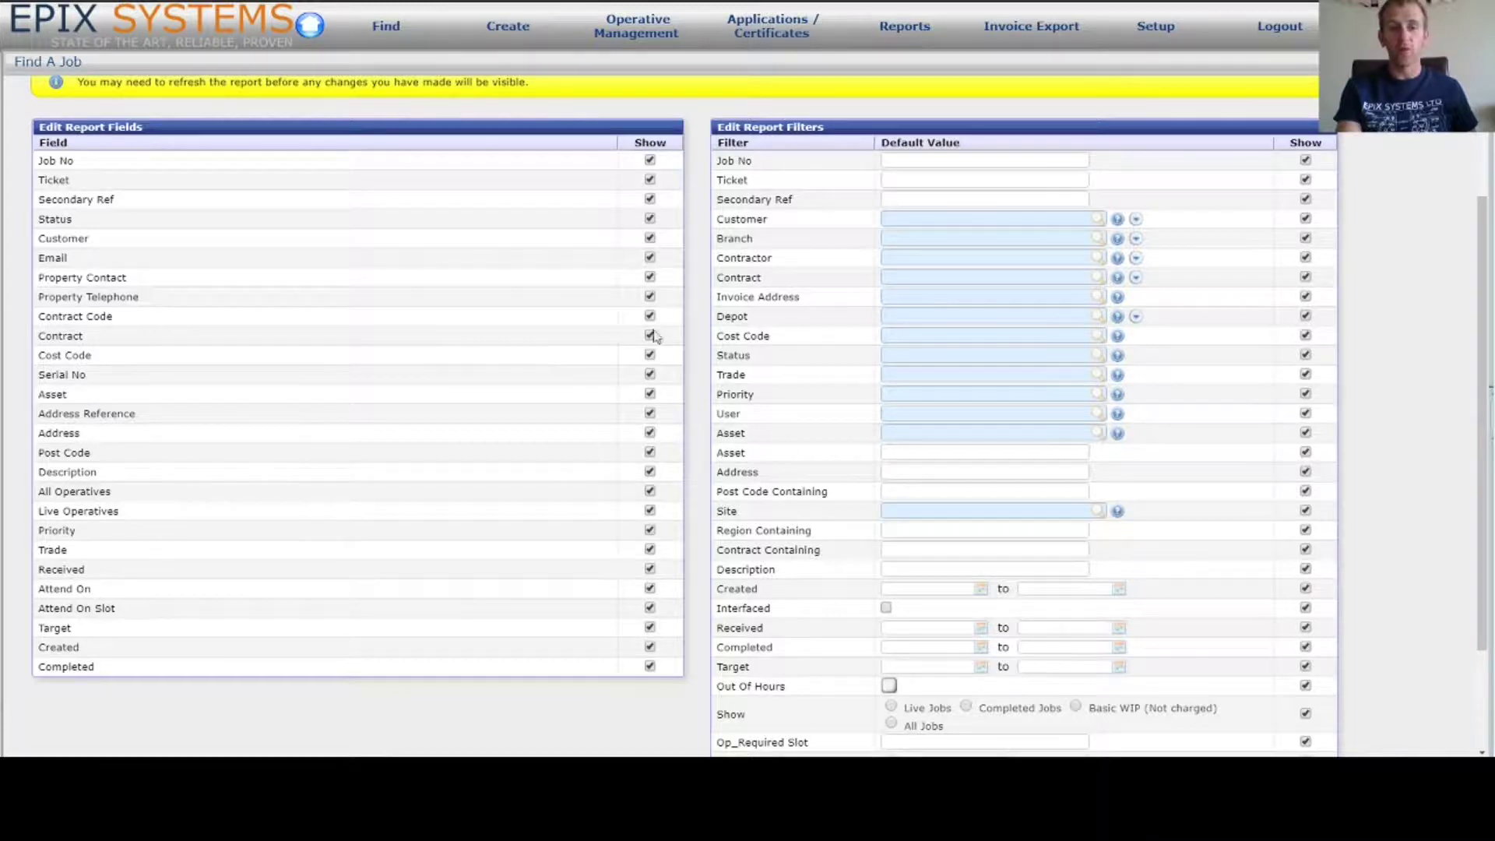
{"action": "left_click", "coordinate": [650, 356]}
{"action": "scroll", "coordinate": [651, 359], "scroll_direction": "up", "scroll_amount": 4}
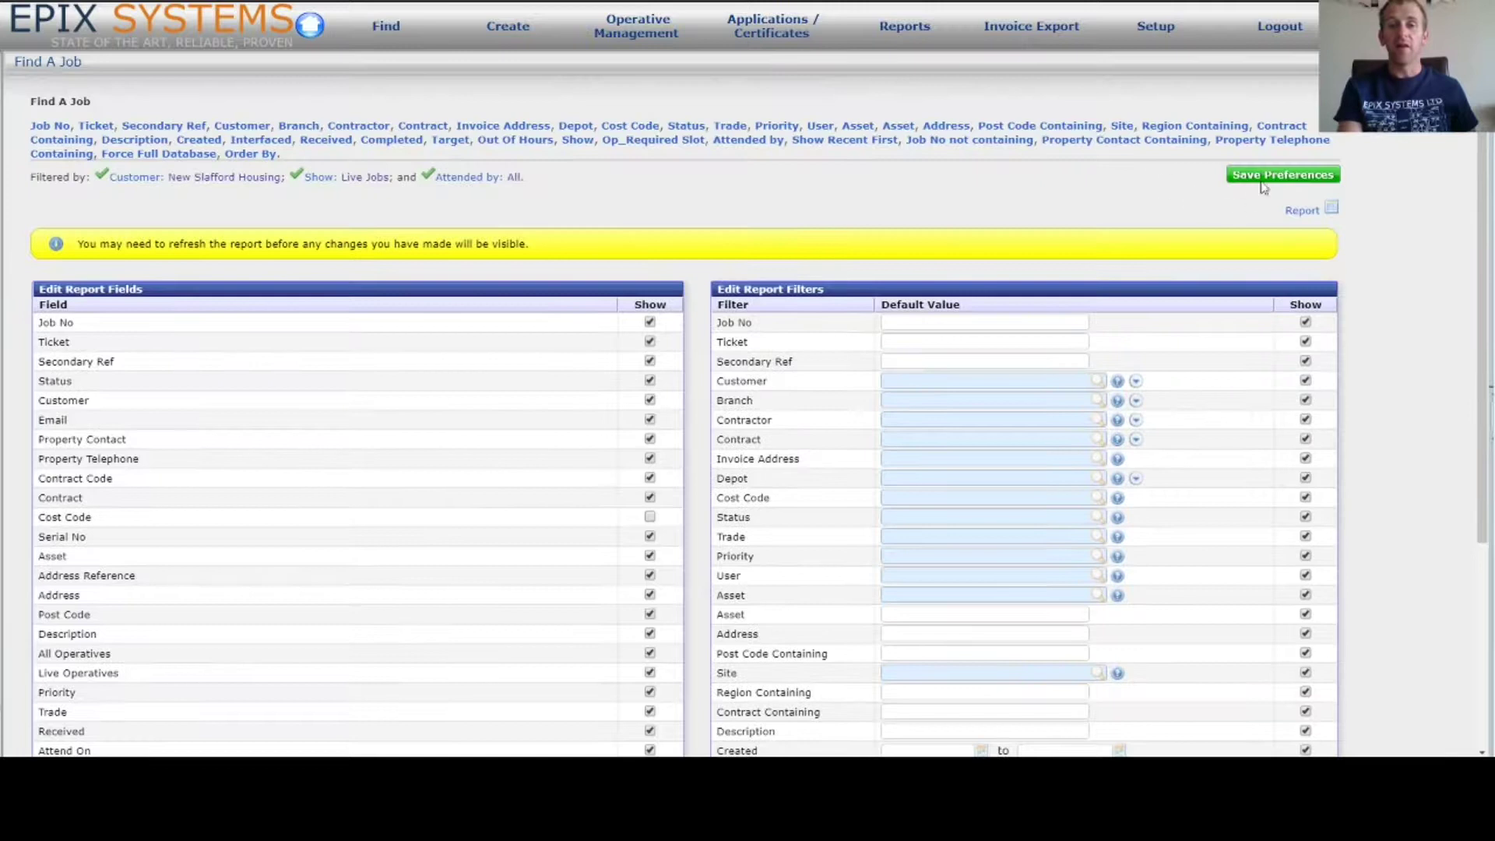
{"action": "left_click", "coordinate": [1273, 177]}
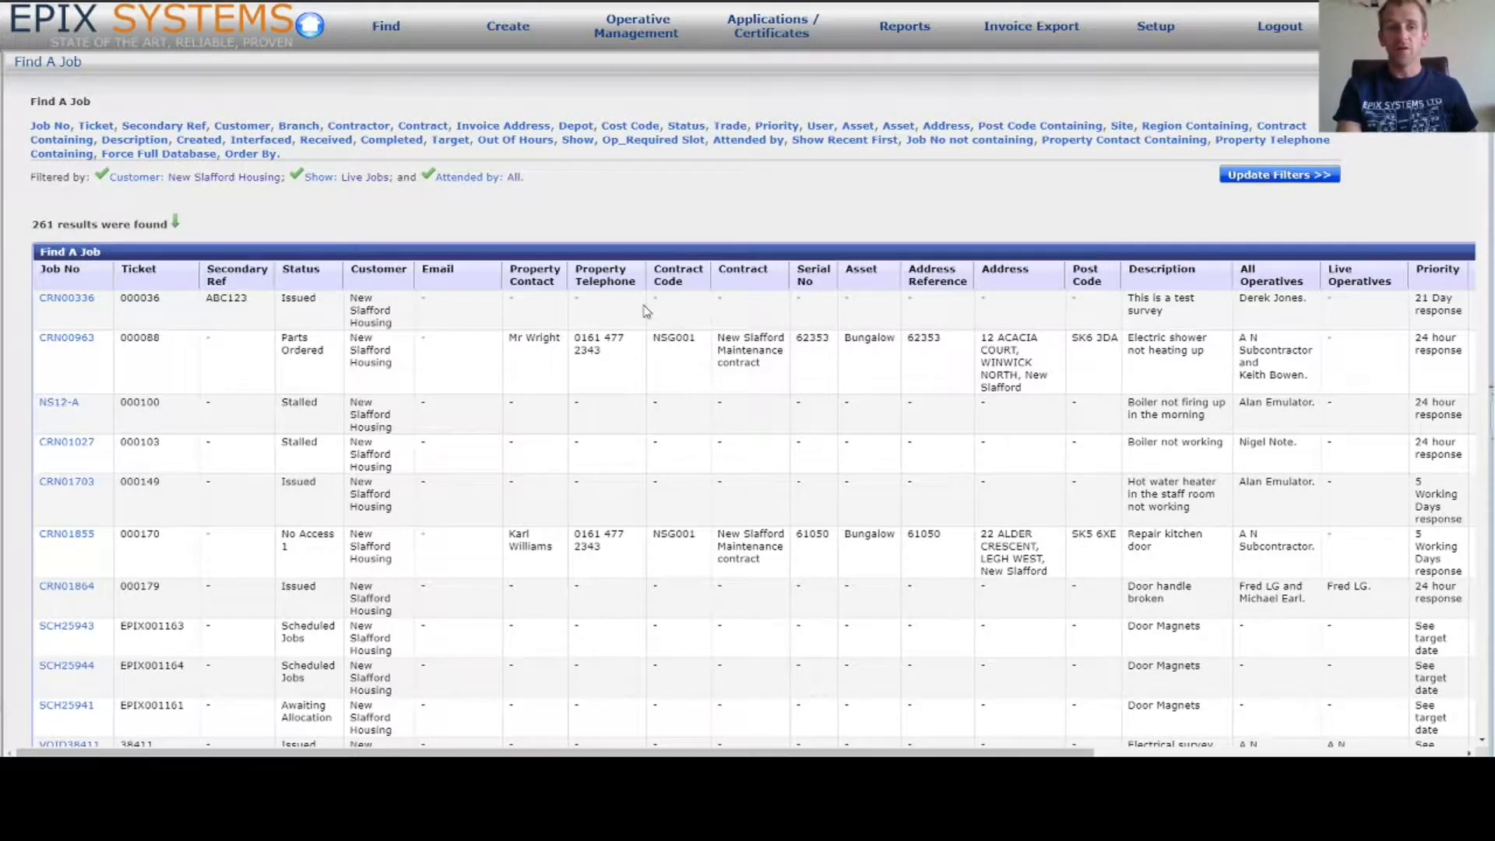
Step: Restore the Cost Code field in the job report, save the preferences and check the report's columns
{"action": "scroll", "coordinate": [643, 312], "scroll_direction": "down", "scroll_amount": 1}
{"action": "scroll", "coordinate": [643, 312], "scroll_direction": "right", "scroll_amount": 10}
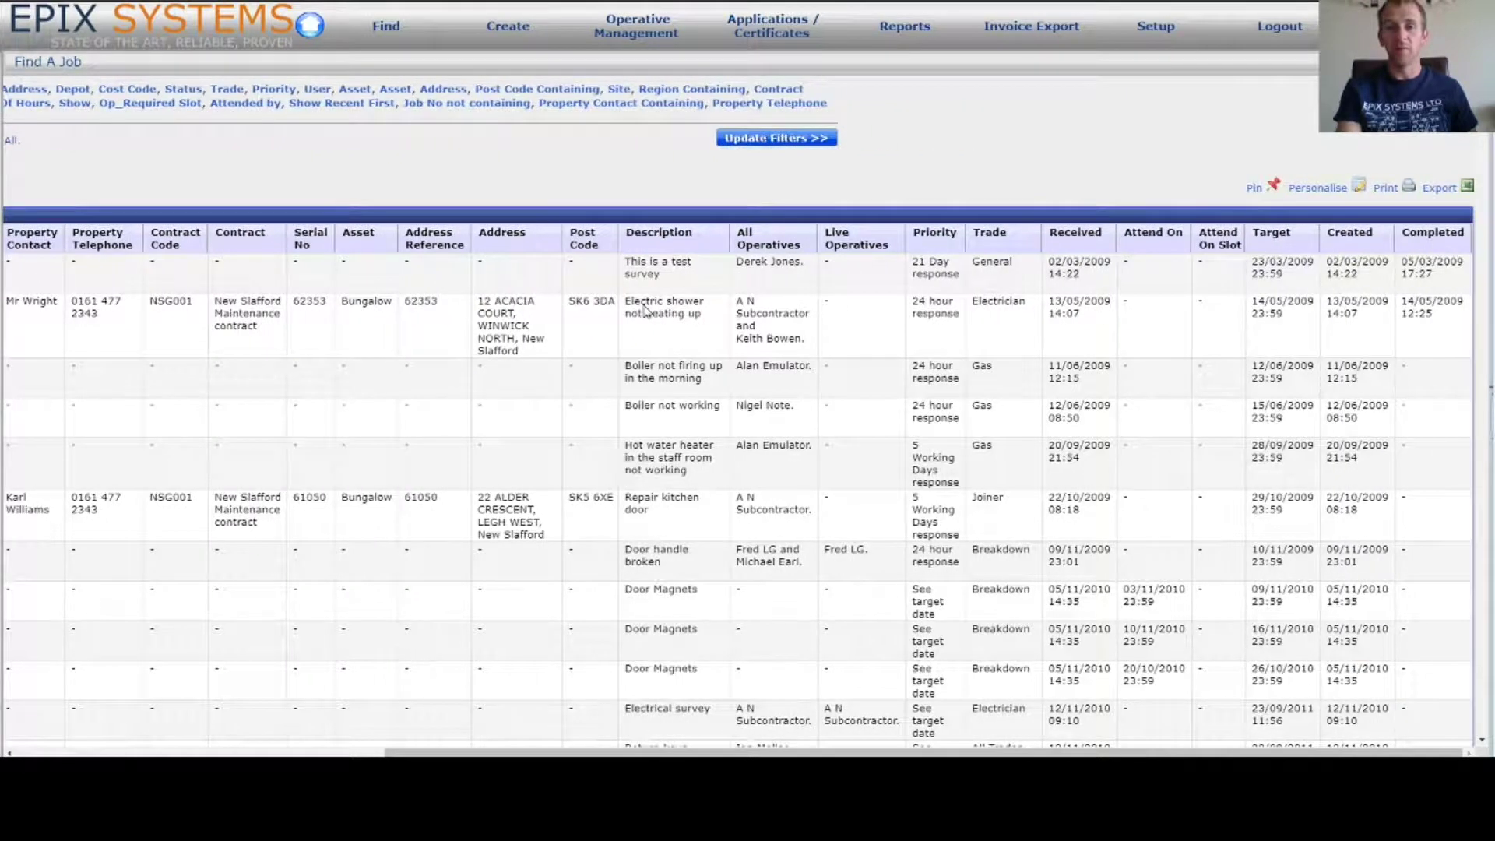
{"action": "left_click", "coordinate": [1324, 186]}
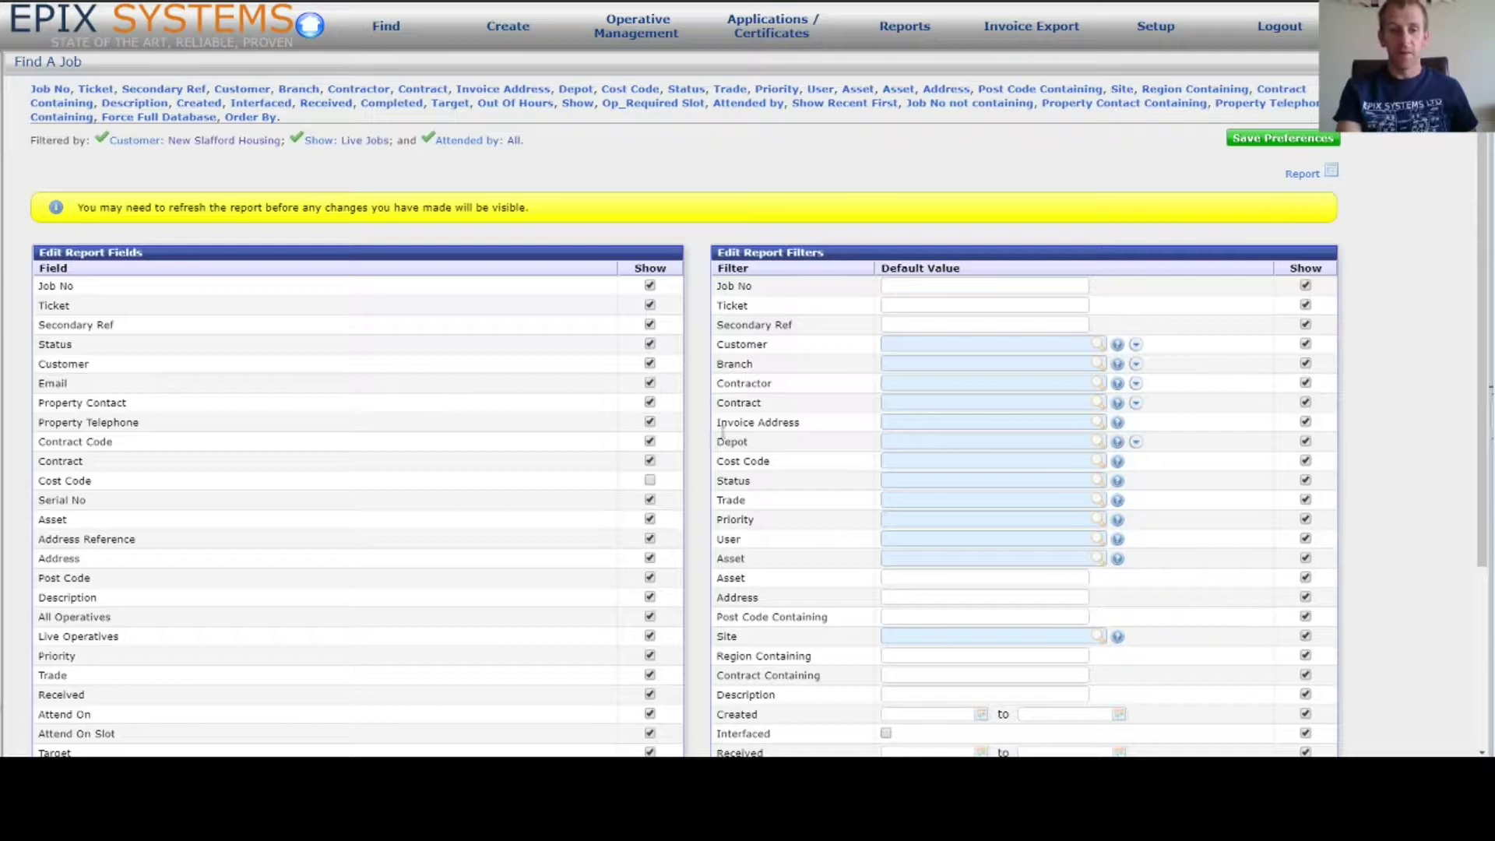
{"action": "left_click", "coordinate": [651, 481]}
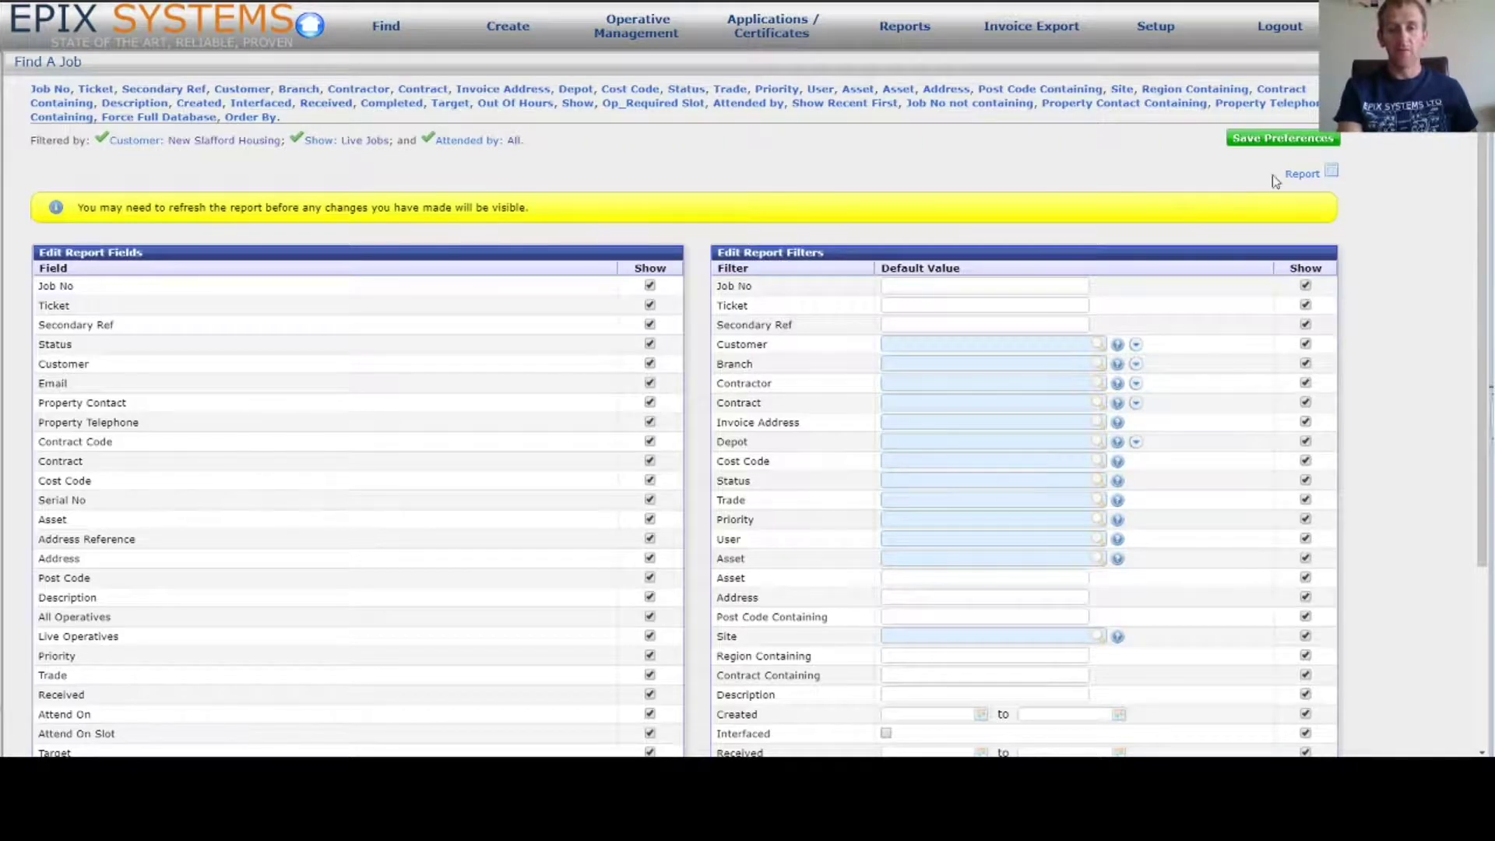
{"action": "left_click", "coordinate": [1302, 141]}
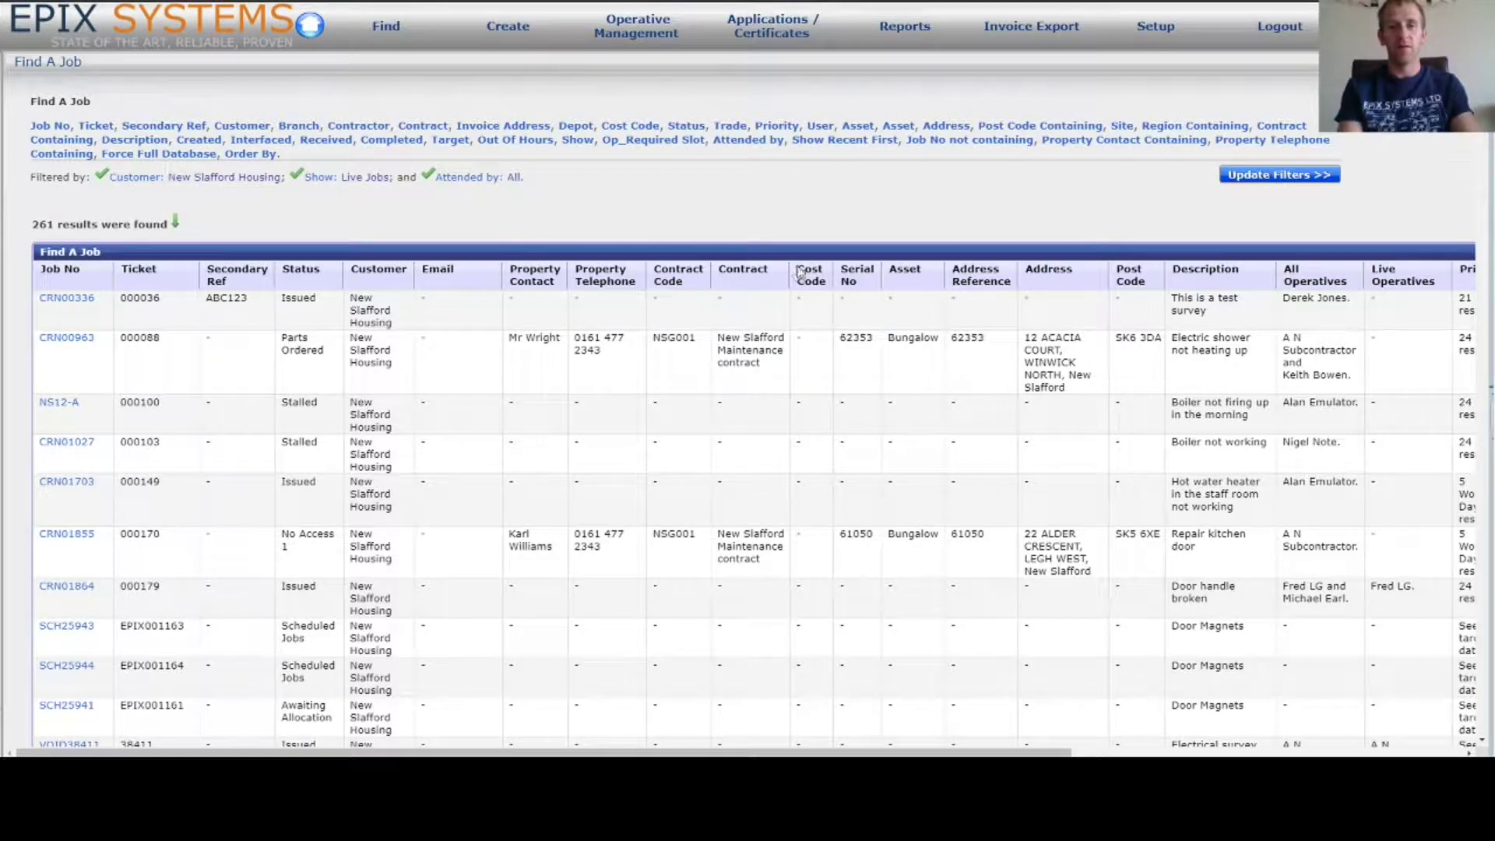
{"action": "scroll", "coordinate": [1209, 311], "scroll_direction": "right", "scroll_amount": 5}
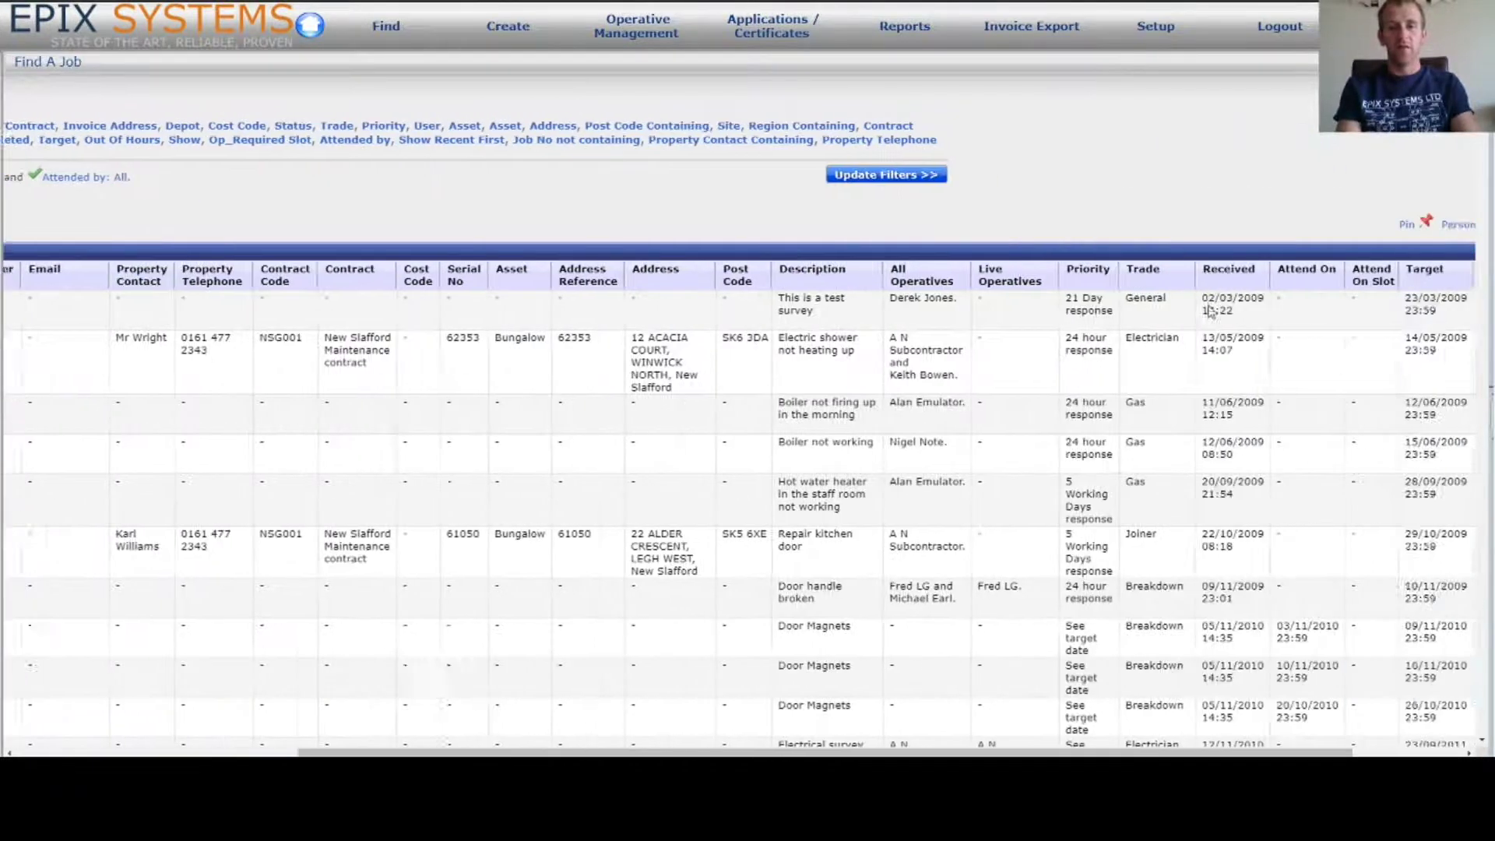
{"action": "scroll", "coordinate": [1210, 312], "scroll_direction": "right", "scroll_amount": 2}
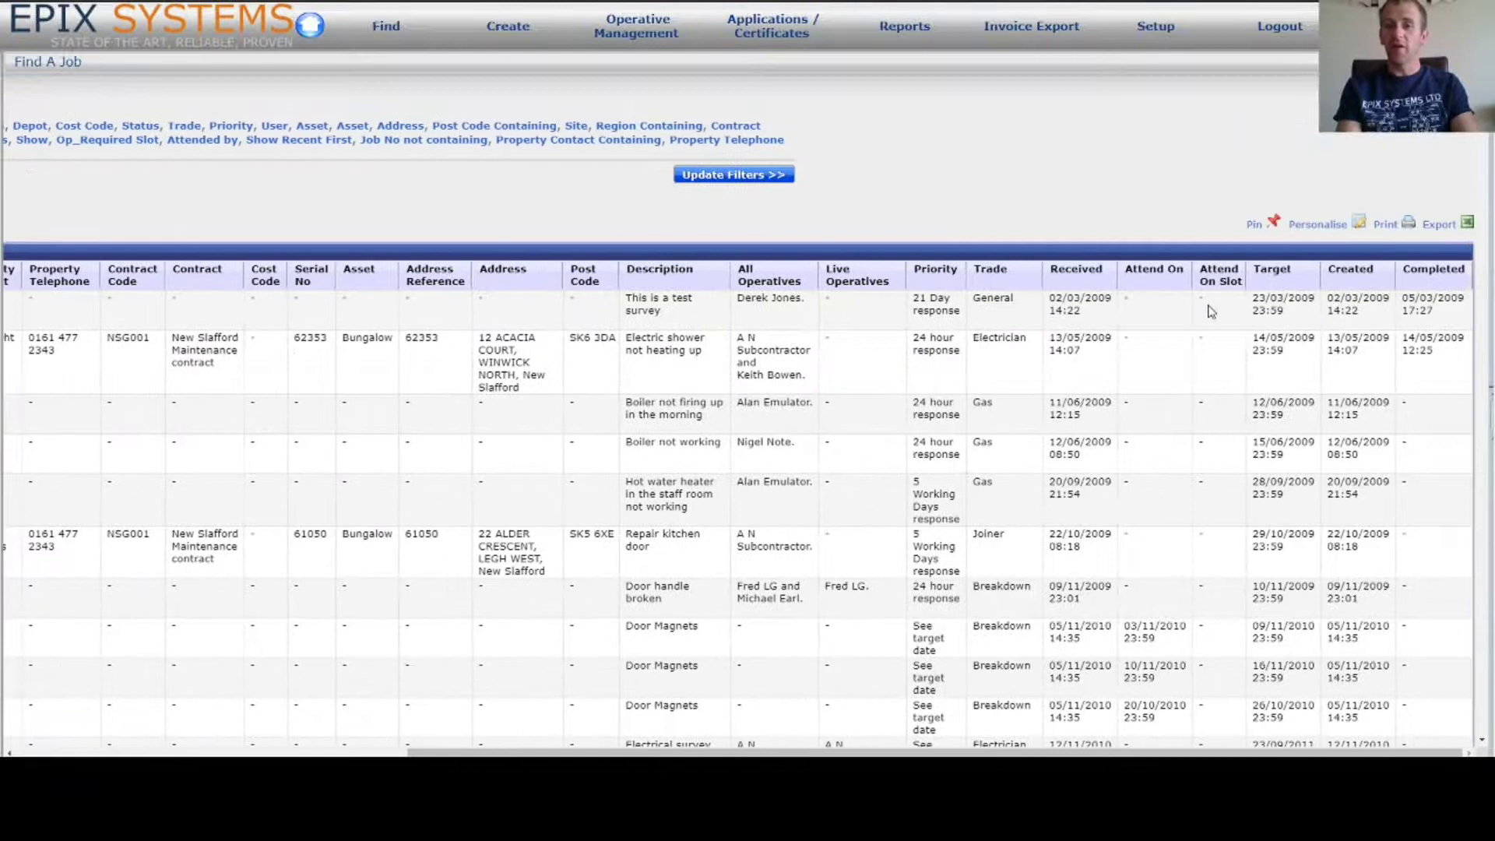
Step: Personalise the job report by setting the Customer filter's default value to New Slafford Housing
{"action": "left_click", "coordinate": [1326, 225]}
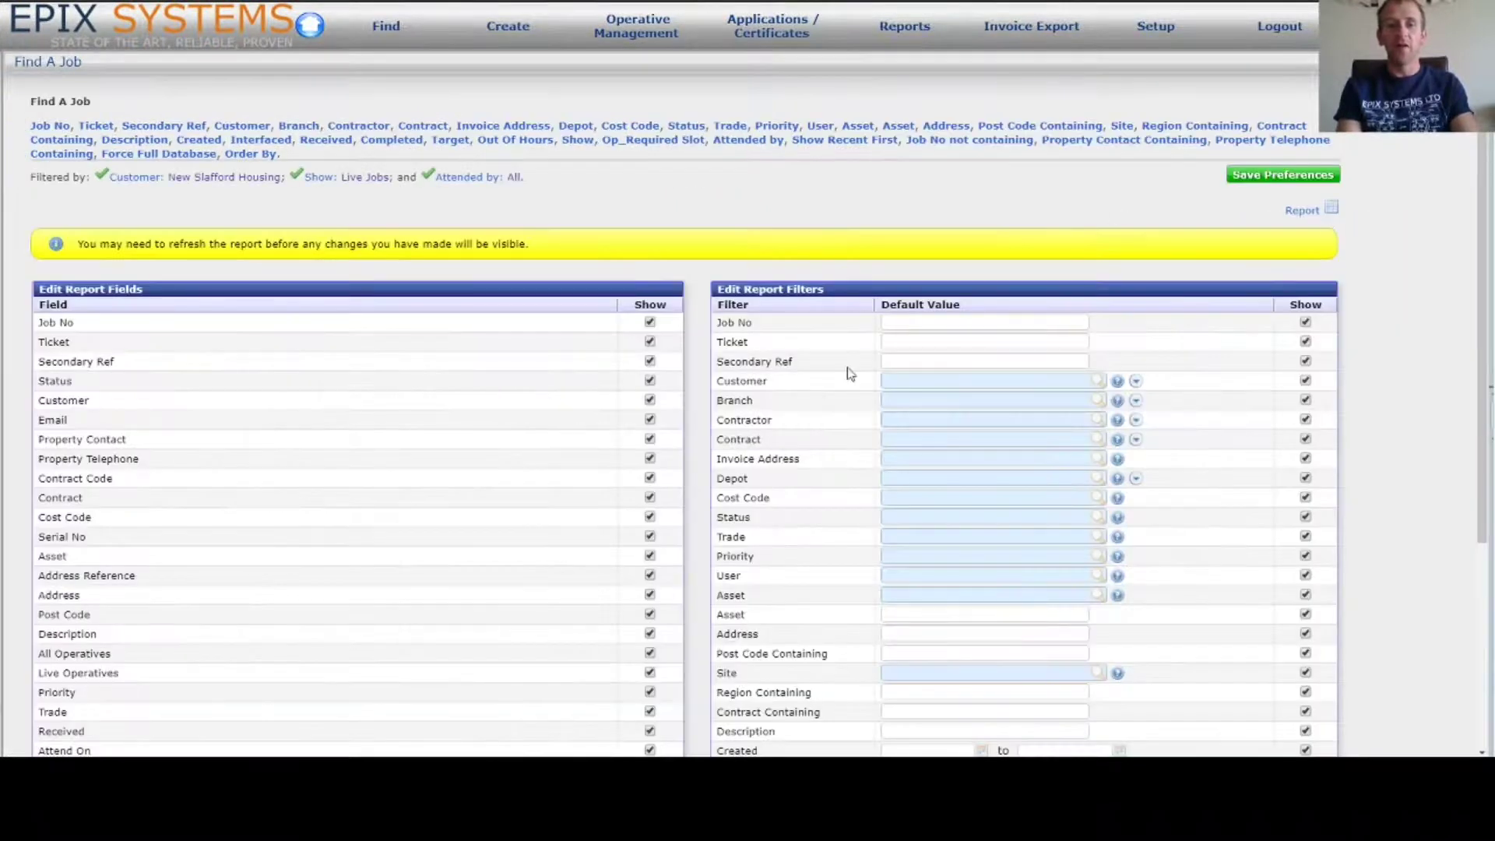
{"action": "scroll", "coordinate": [804, 306], "scroll_direction": "down", "scroll_amount": 3}
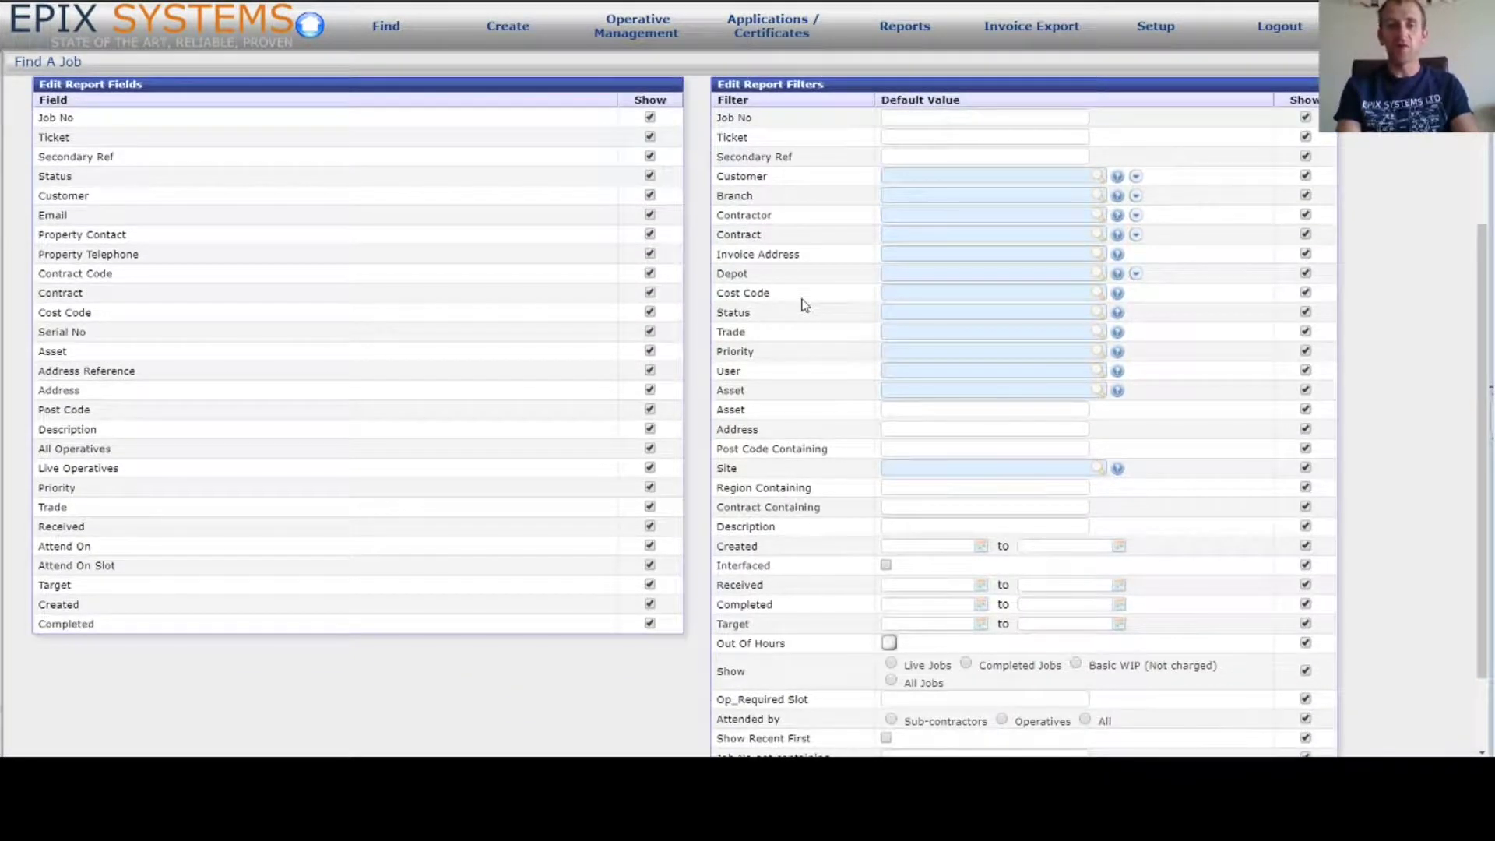
{"action": "left_click", "coordinate": [956, 175]}
{"action": "type", "text": "new"}
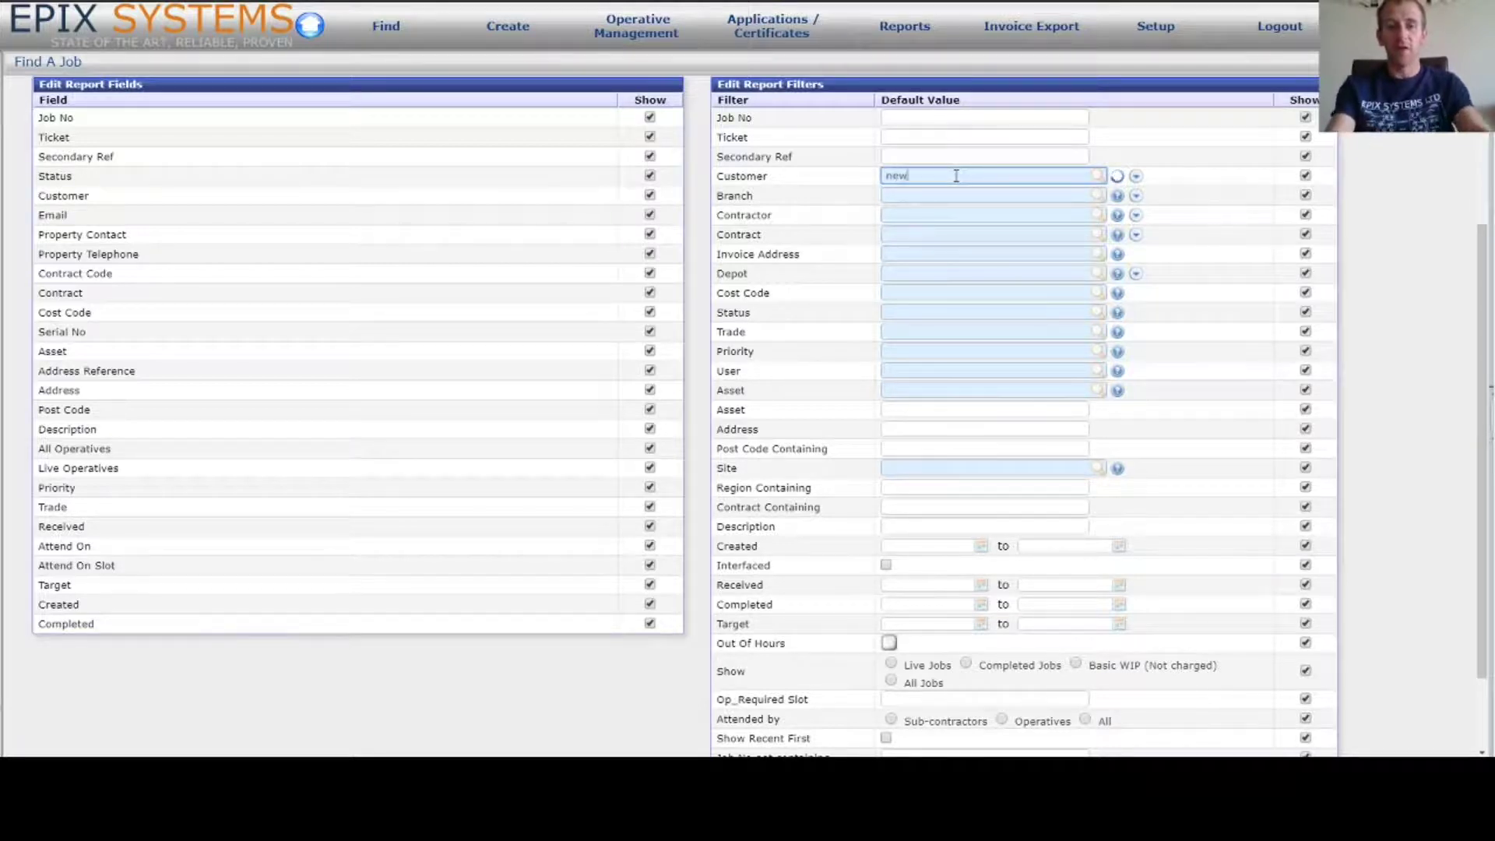
{"action": "left_click", "coordinate": [958, 194]}
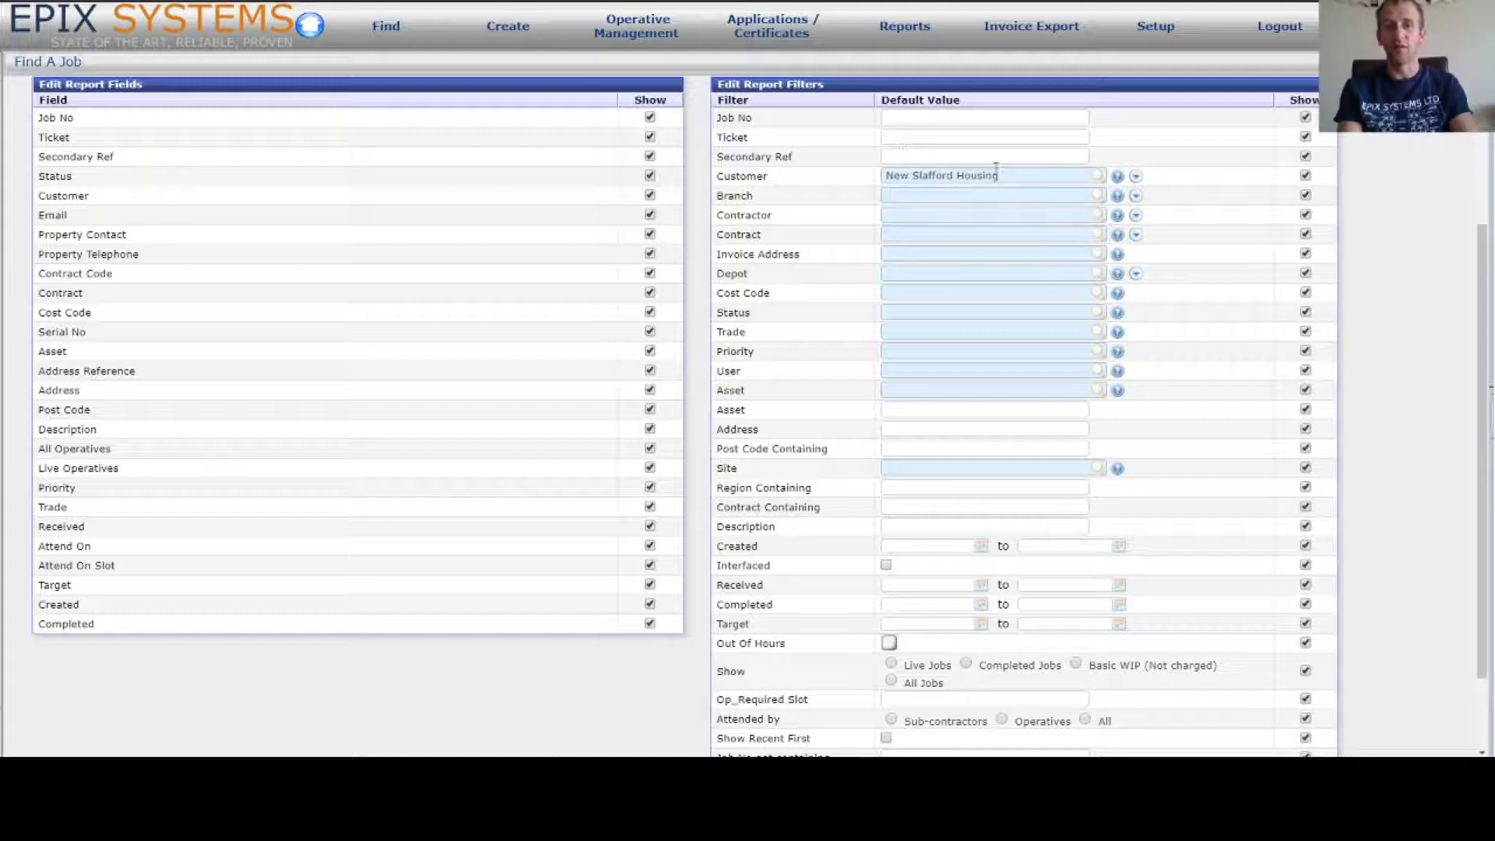
{"action": "scroll", "coordinate": [1028, 181], "scroll_direction": "up", "scroll_amount": 3}
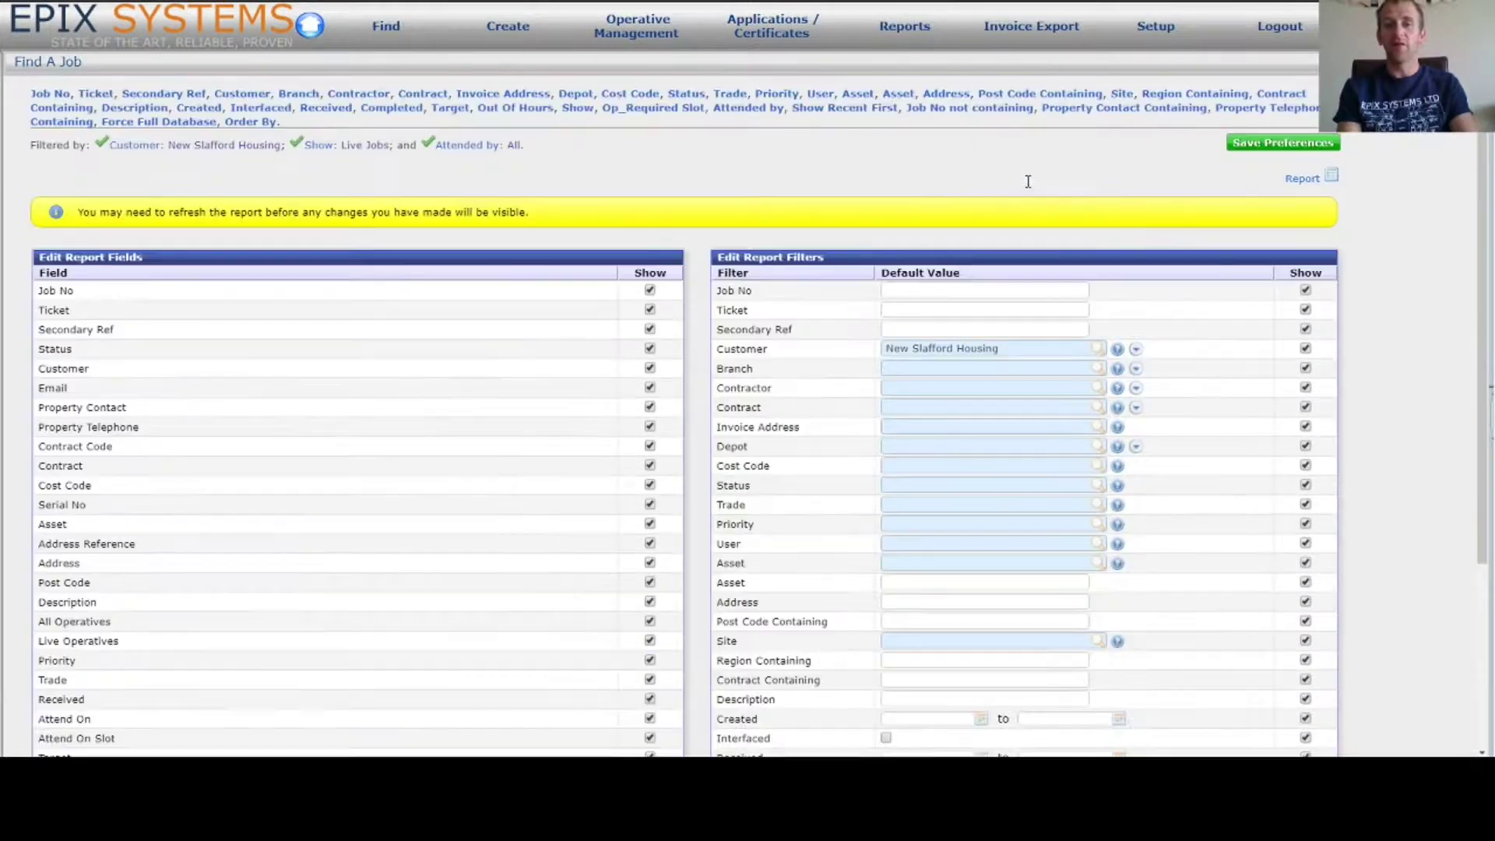
Step: Clear the default value of the Customer filter and save the report preferences
{"action": "left_click", "coordinate": [1026, 353]}
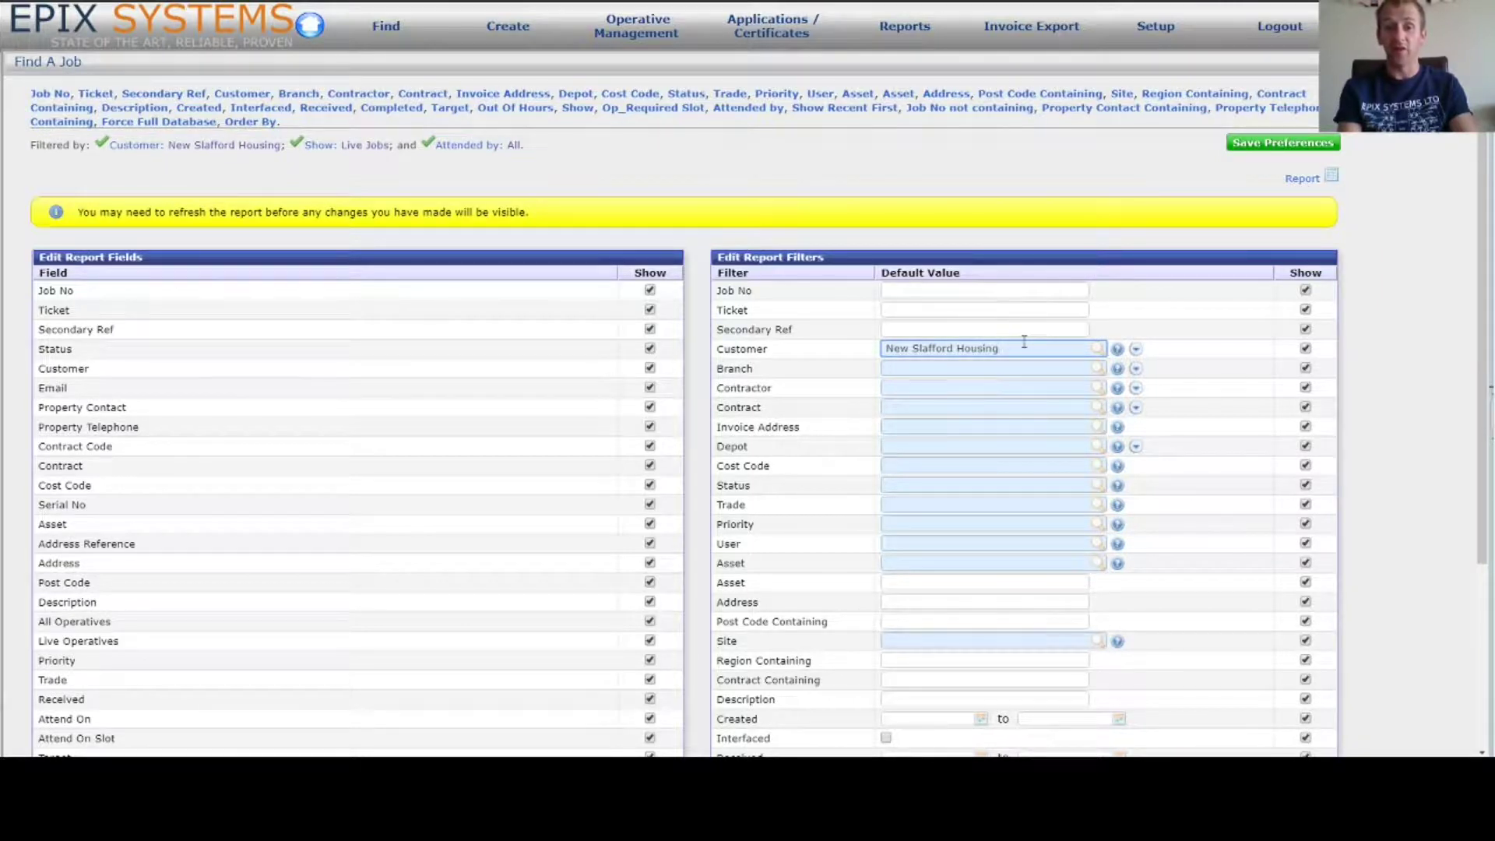
{"action": "triple_click", "coordinate": [972, 350]}
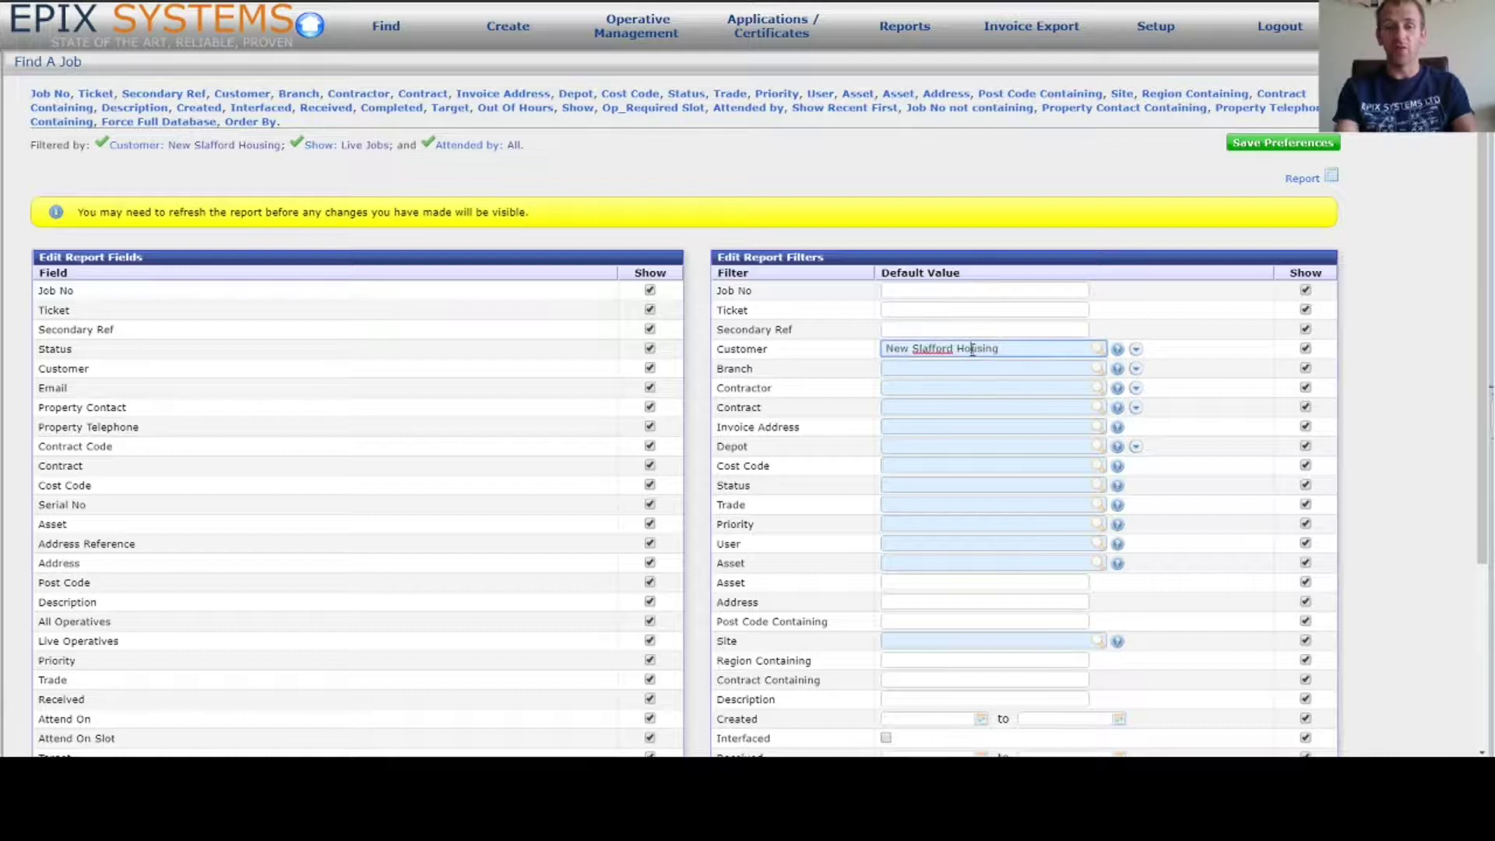
{"action": "key", "text": "Delete"}
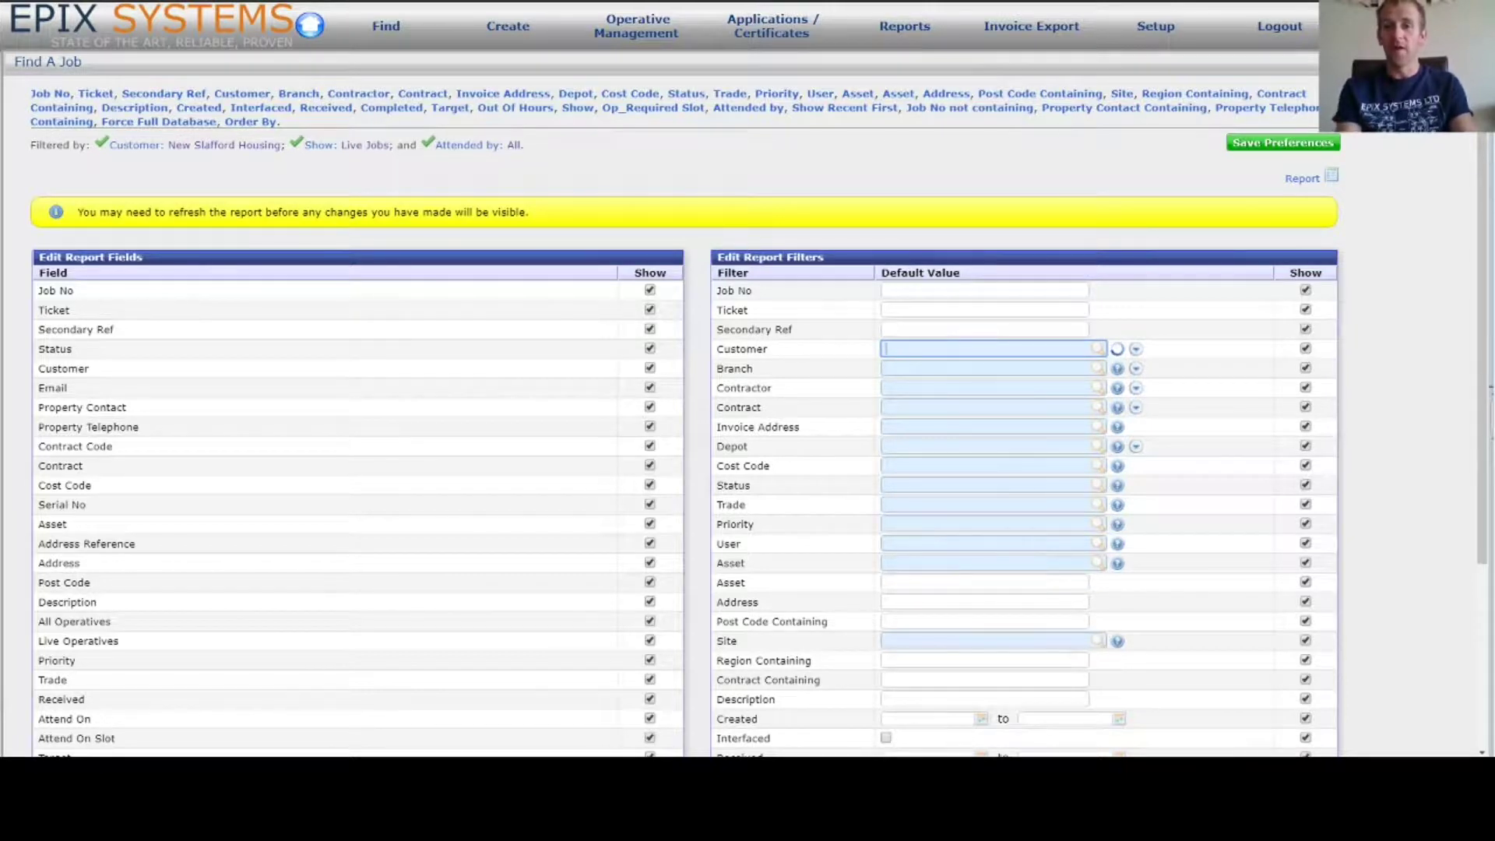
{"action": "left_click", "coordinate": [1282, 145]}
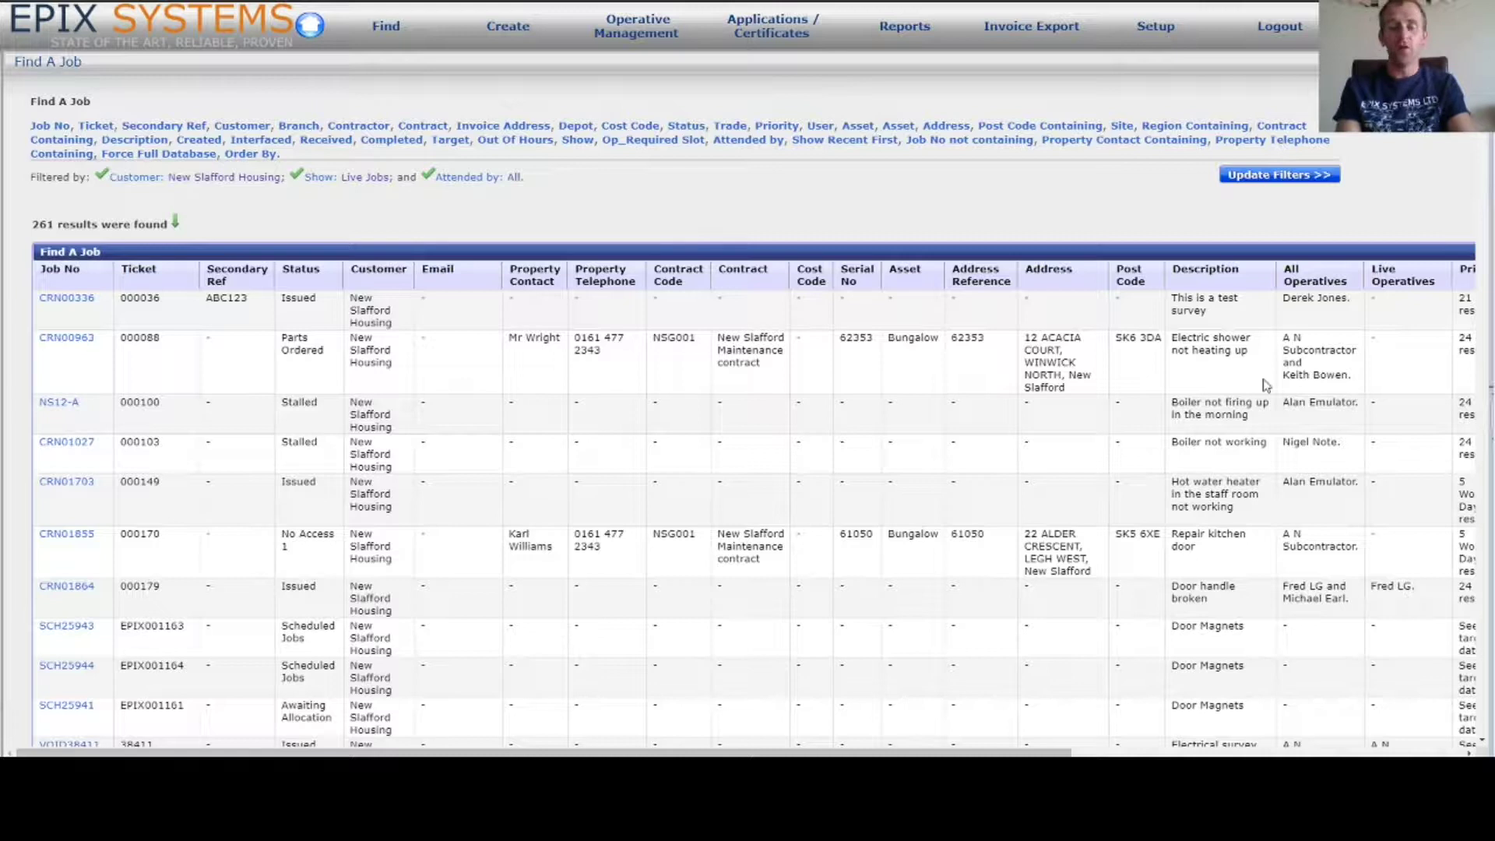
Step: Export the filtered job report to a CSV file
{"action": "scroll", "coordinate": [1265, 385], "scroll_direction": "right", "scroll_amount": 7}
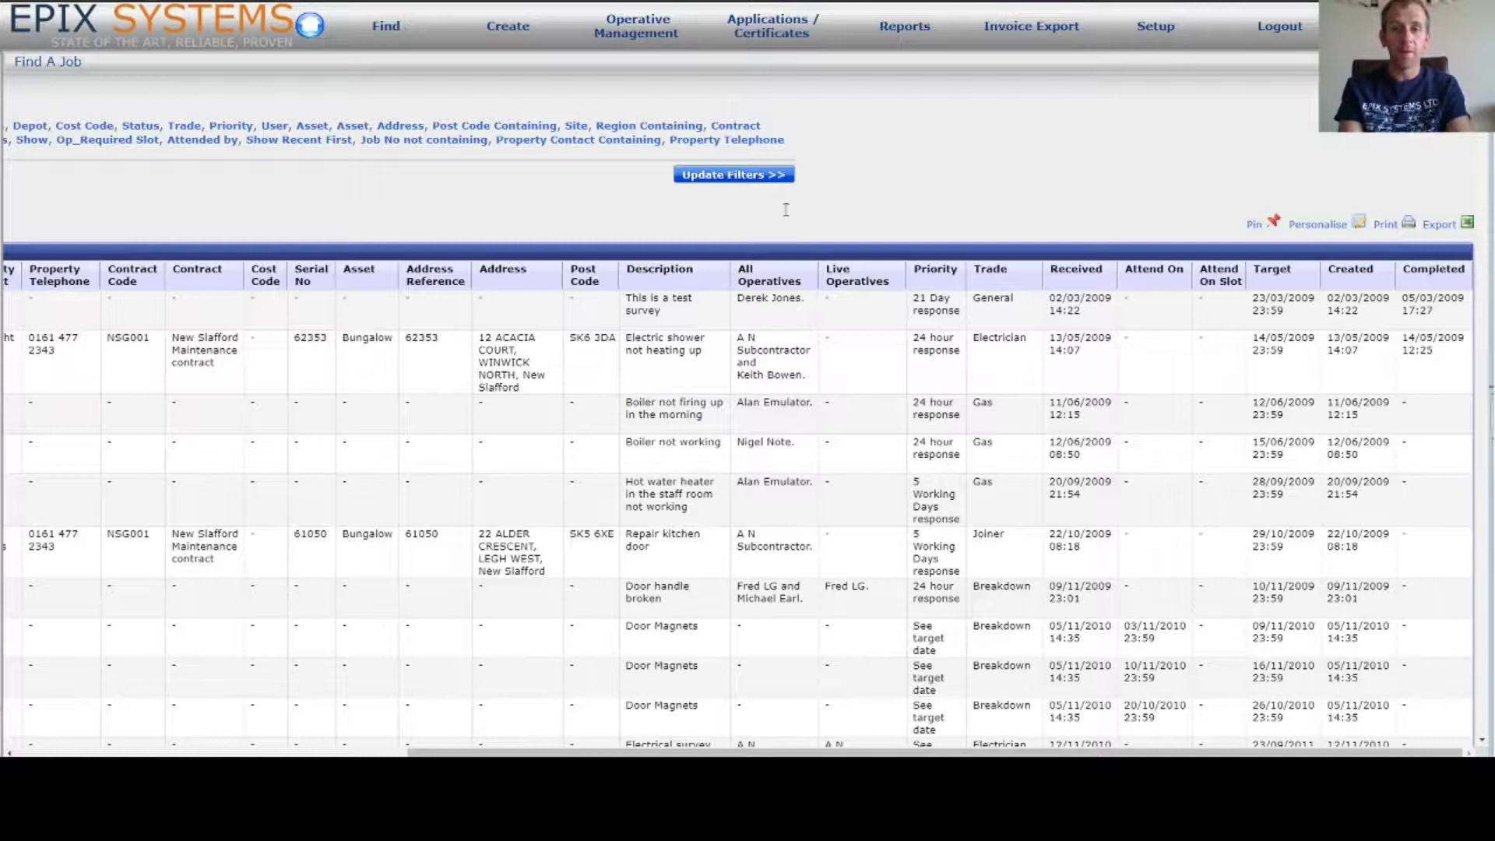
{"action": "left_click", "coordinate": [1443, 226]}
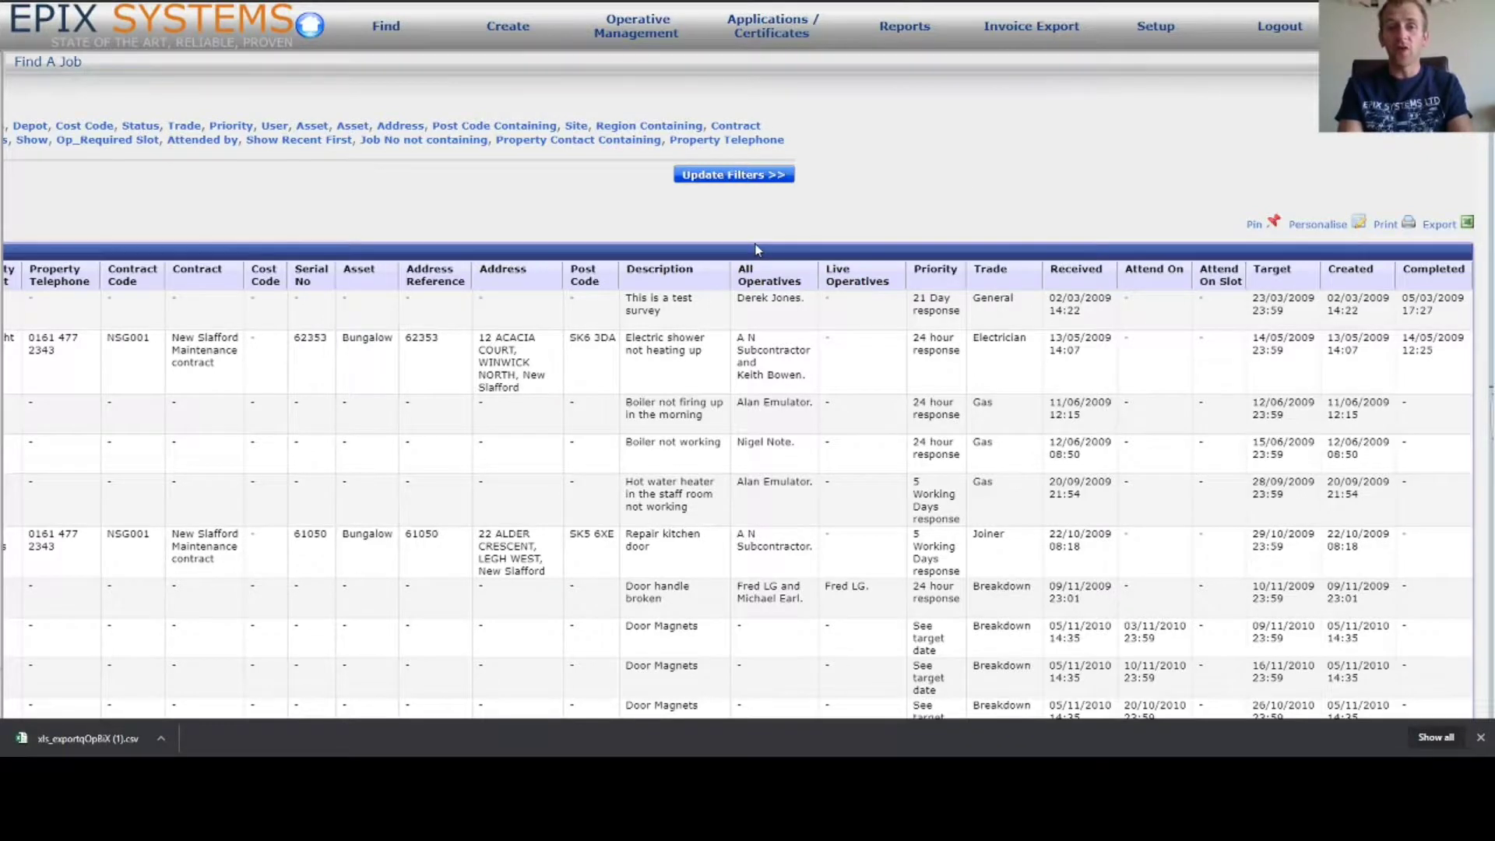
Step: Sort the job list by Received date with the newest first, and re-sort it by Post Code
{"action": "scroll", "coordinate": [755, 249], "scroll_direction": "left", "scroll_amount": 1}
{"action": "scroll", "coordinate": [755, 249], "scroll_direction": "down", "scroll_amount": 1}
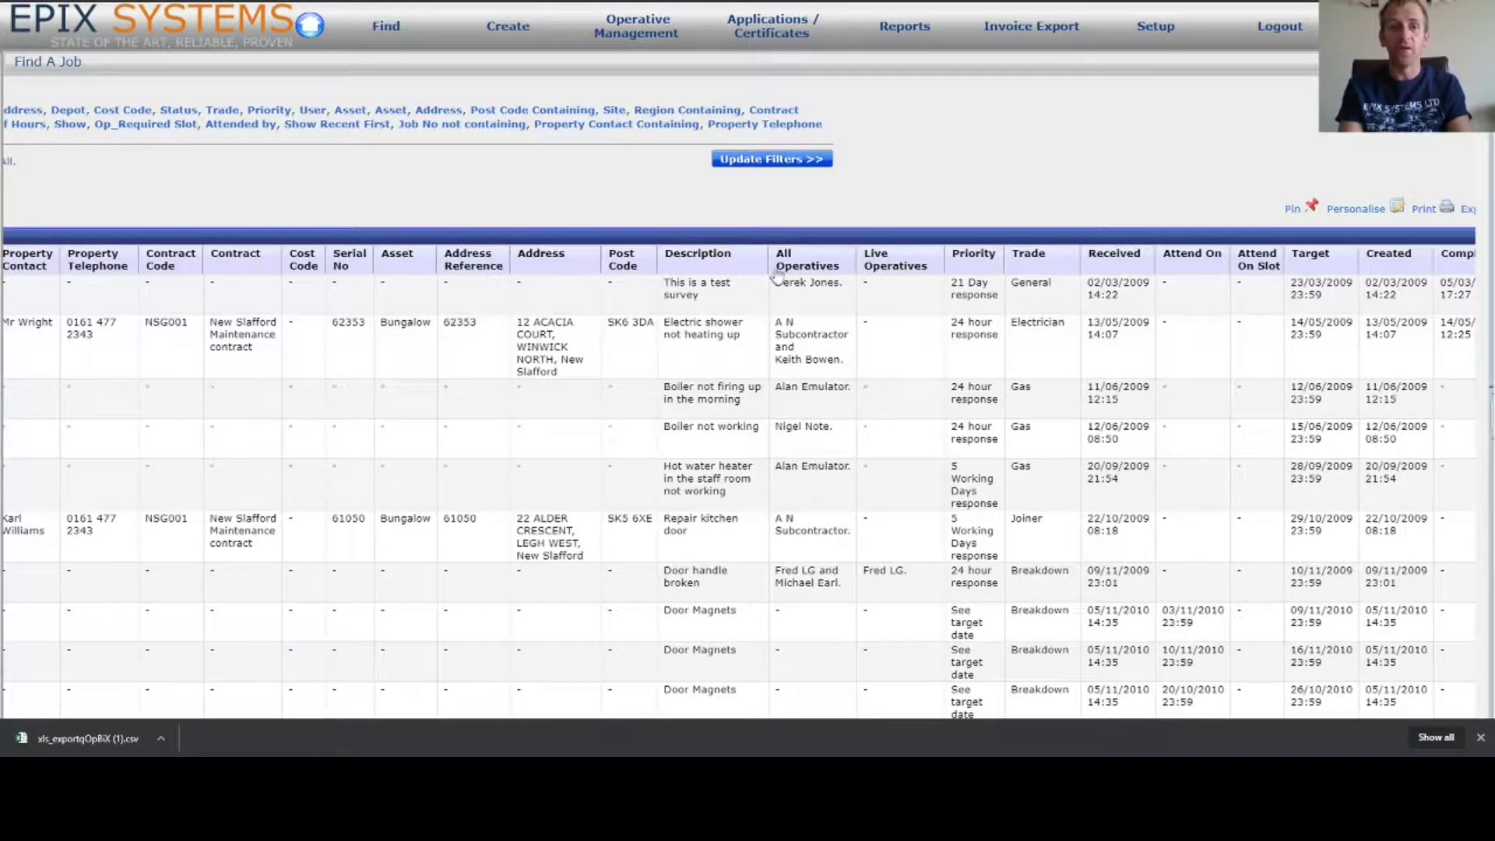
{"action": "scroll", "coordinate": [1224, 308], "scroll_direction": "right", "scroll_amount": 1}
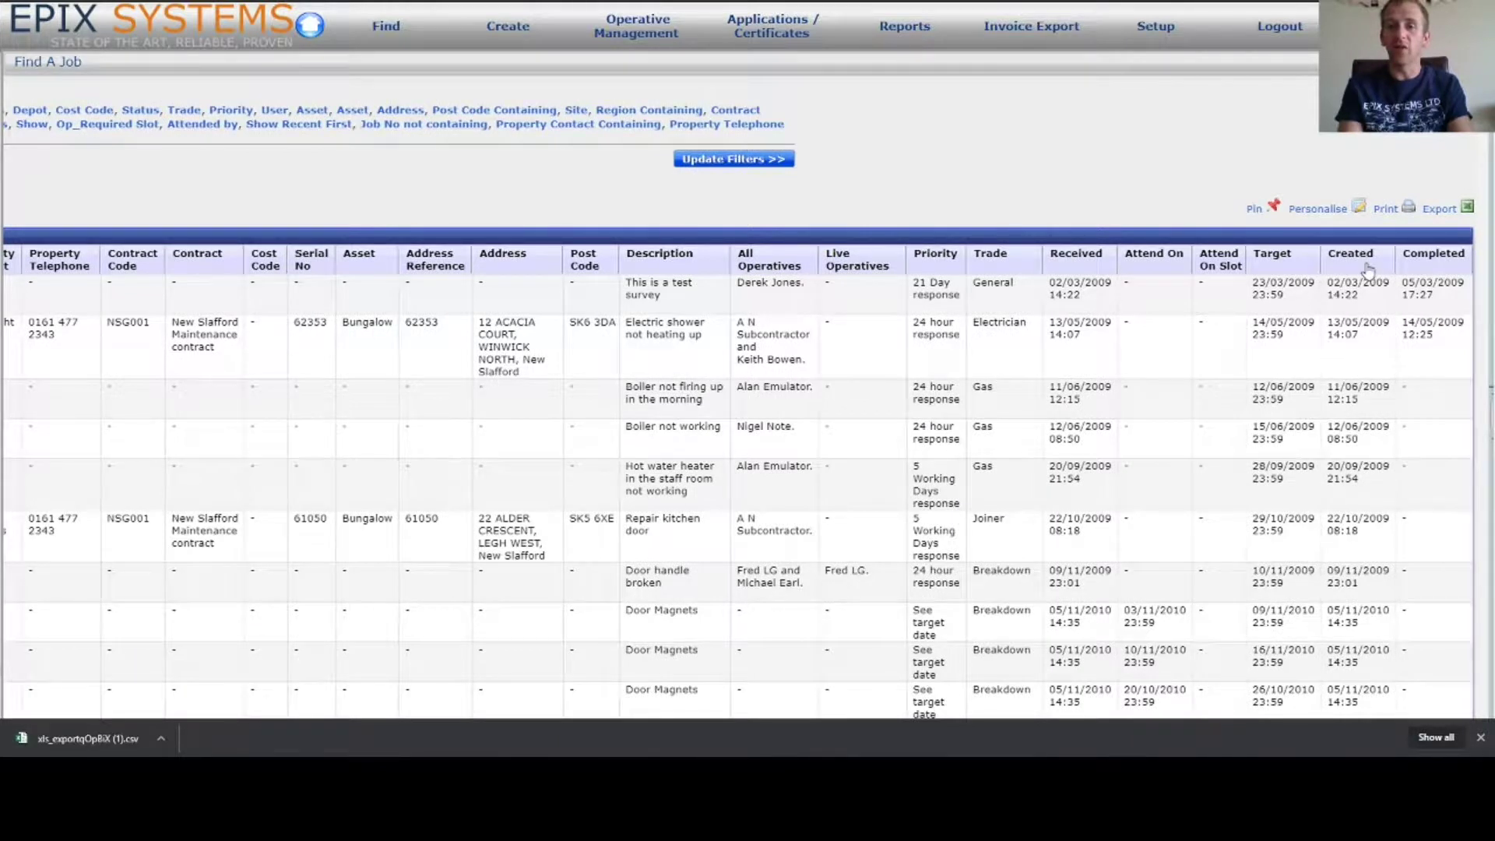
{"action": "left_click", "coordinate": [1092, 259]}
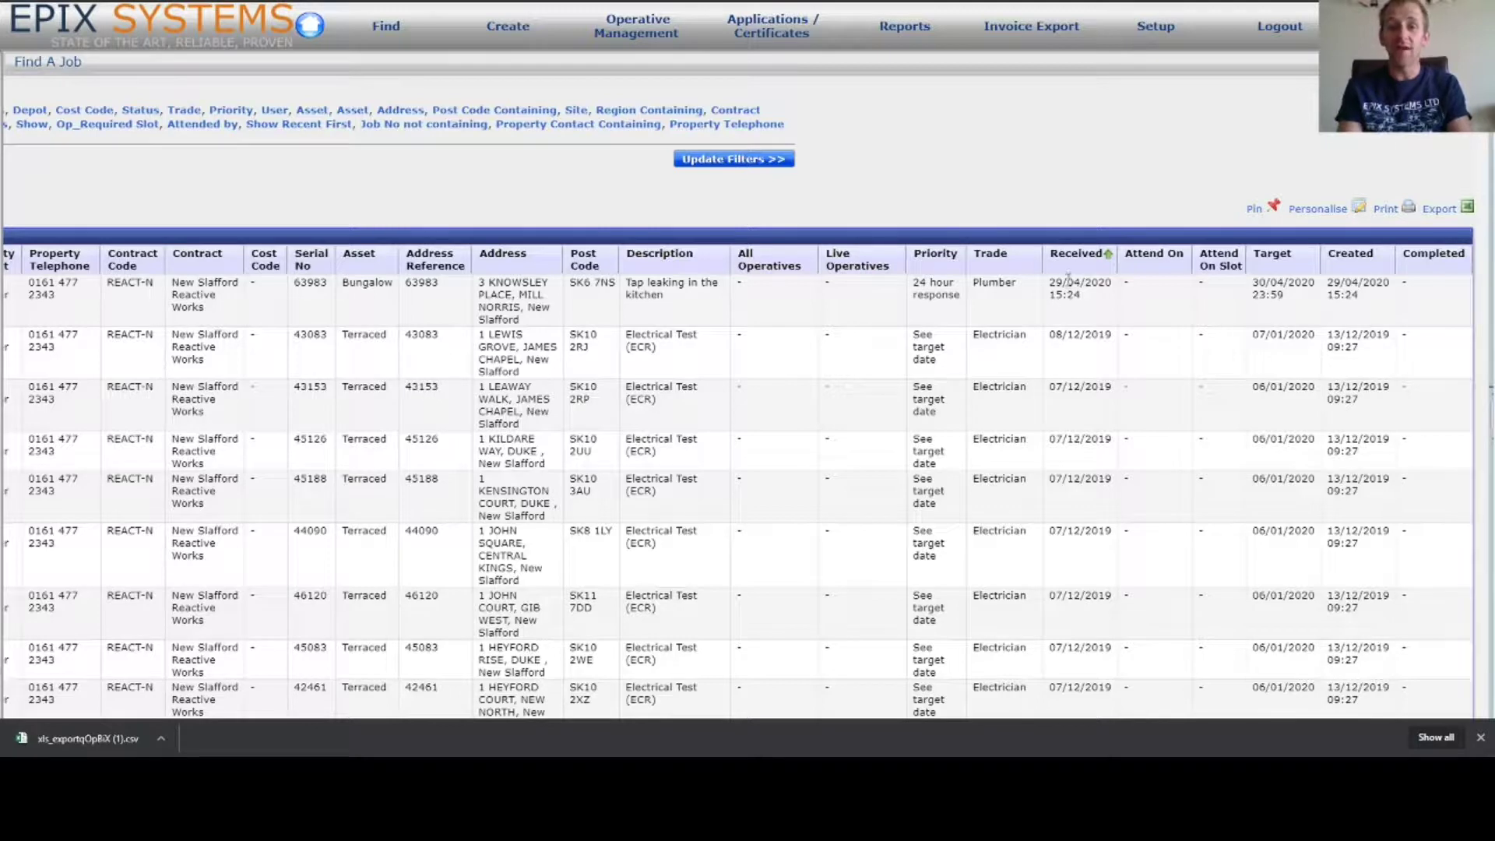
{"action": "scroll", "coordinate": [645, 329], "scroll_direction": "left", "scroll_amount": 4}
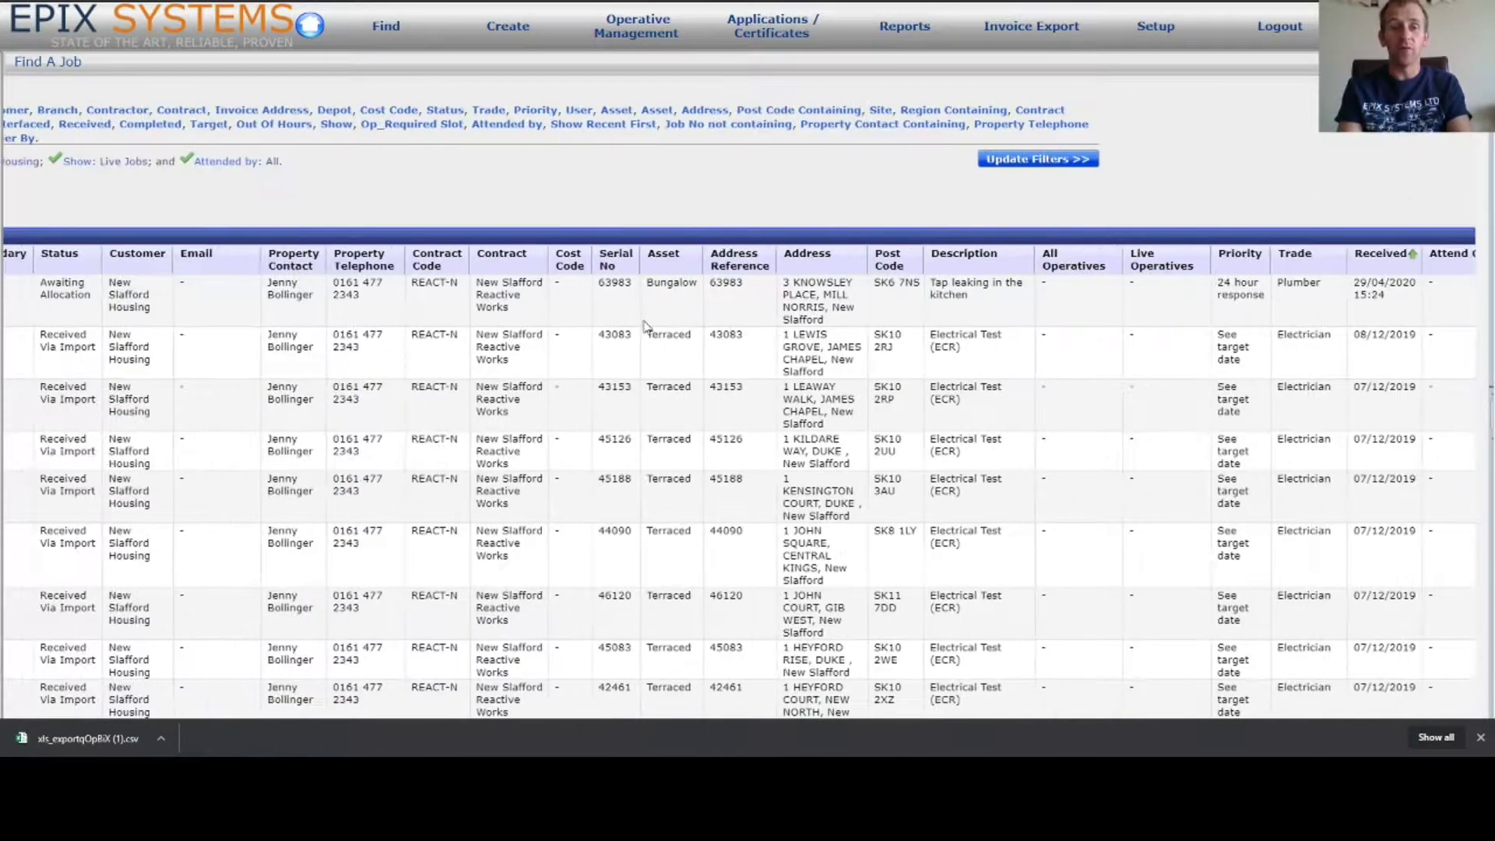
{"action": "left_click", "coordinate": [889, 259]}
{"action": "scroll", "coordinate": [901, 261], "scroll_direction": "left", "scroll_amount": 3}
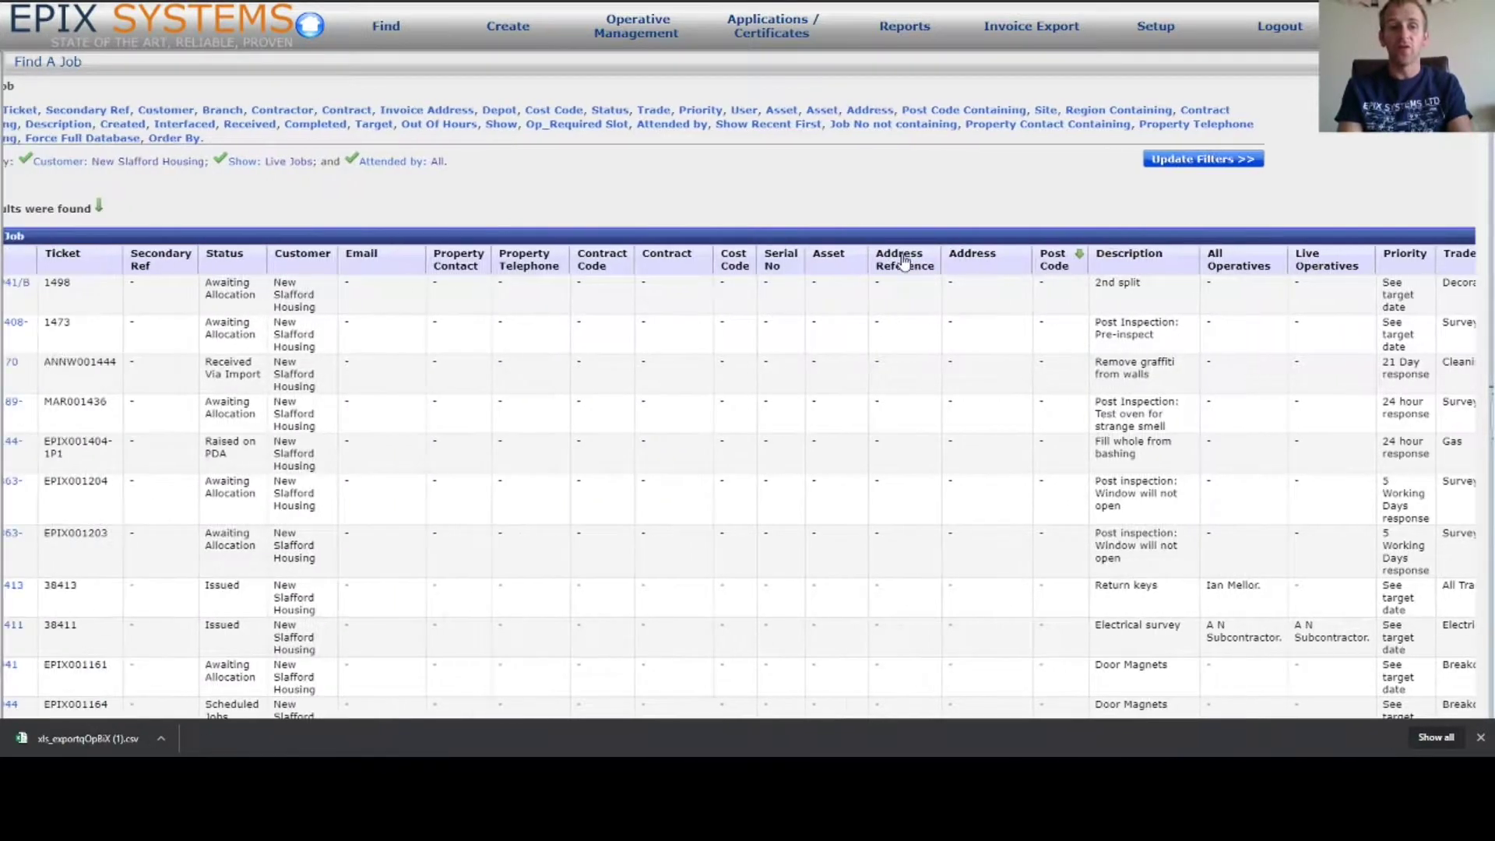
{"action": "scroll", "coordinate": [112, 292], "scroll_direction": "left", "scroll_amount": 1}
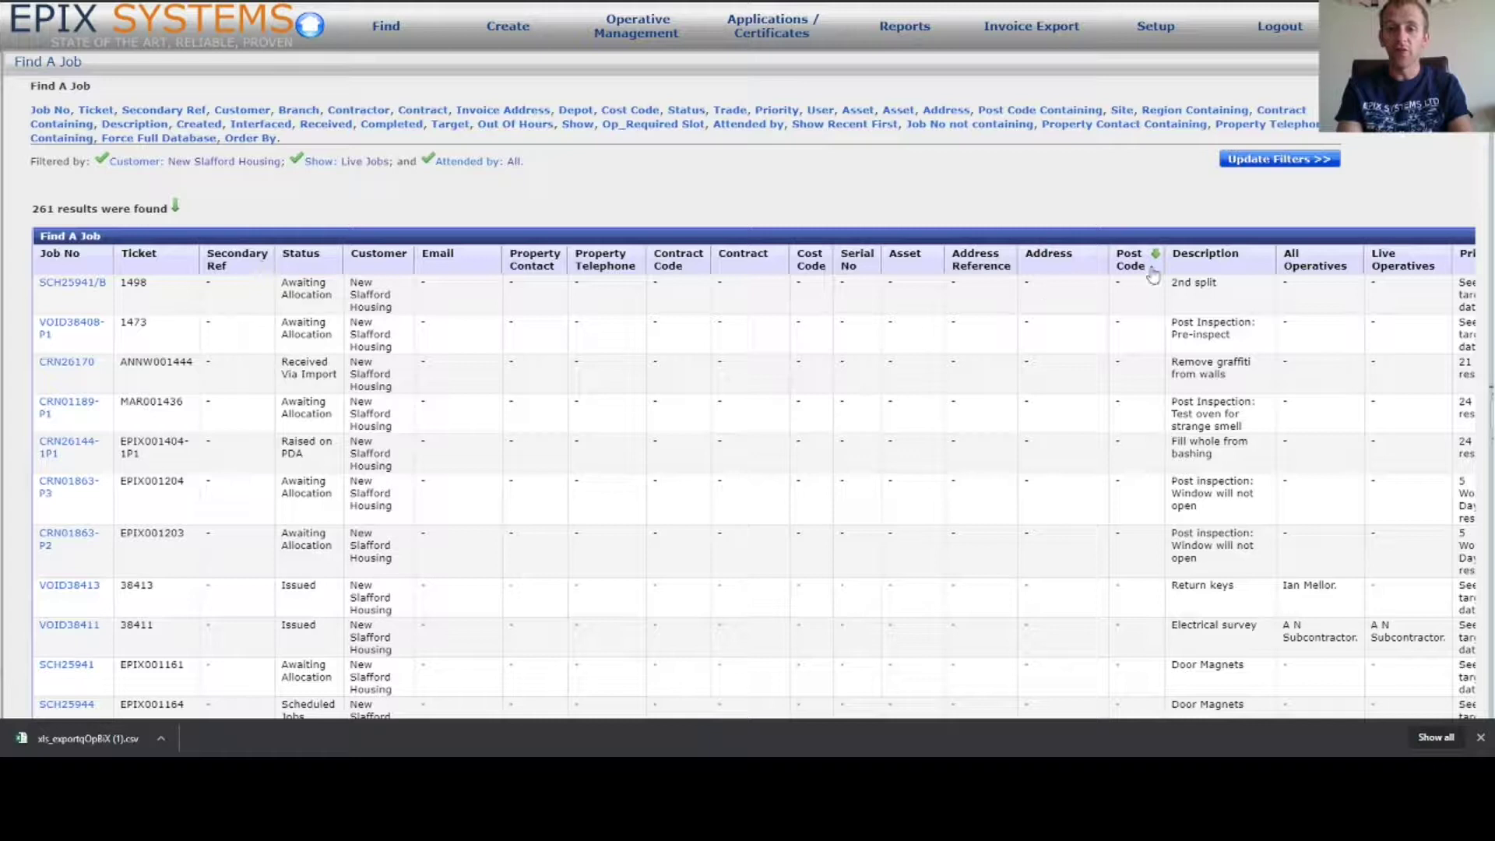
{"action": "scroll", "coordinate": [1311, 269], "scroll_direction": "right", "scroll_amount": 1}
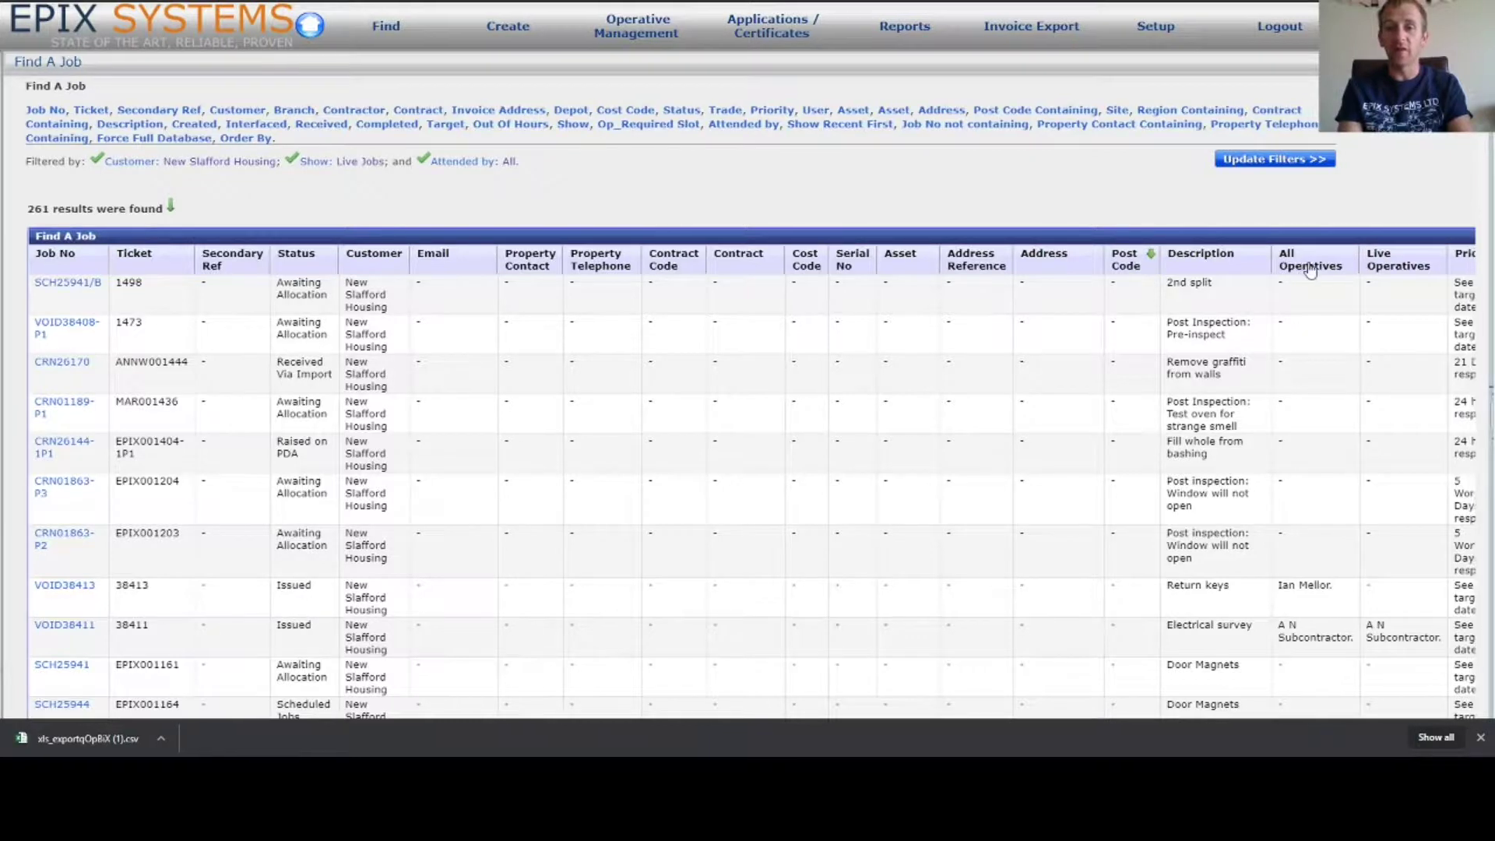
{"action": "scroll", "coordinate": [1311, 269], "scroll_direction": "right", "scroll_amount": 6}
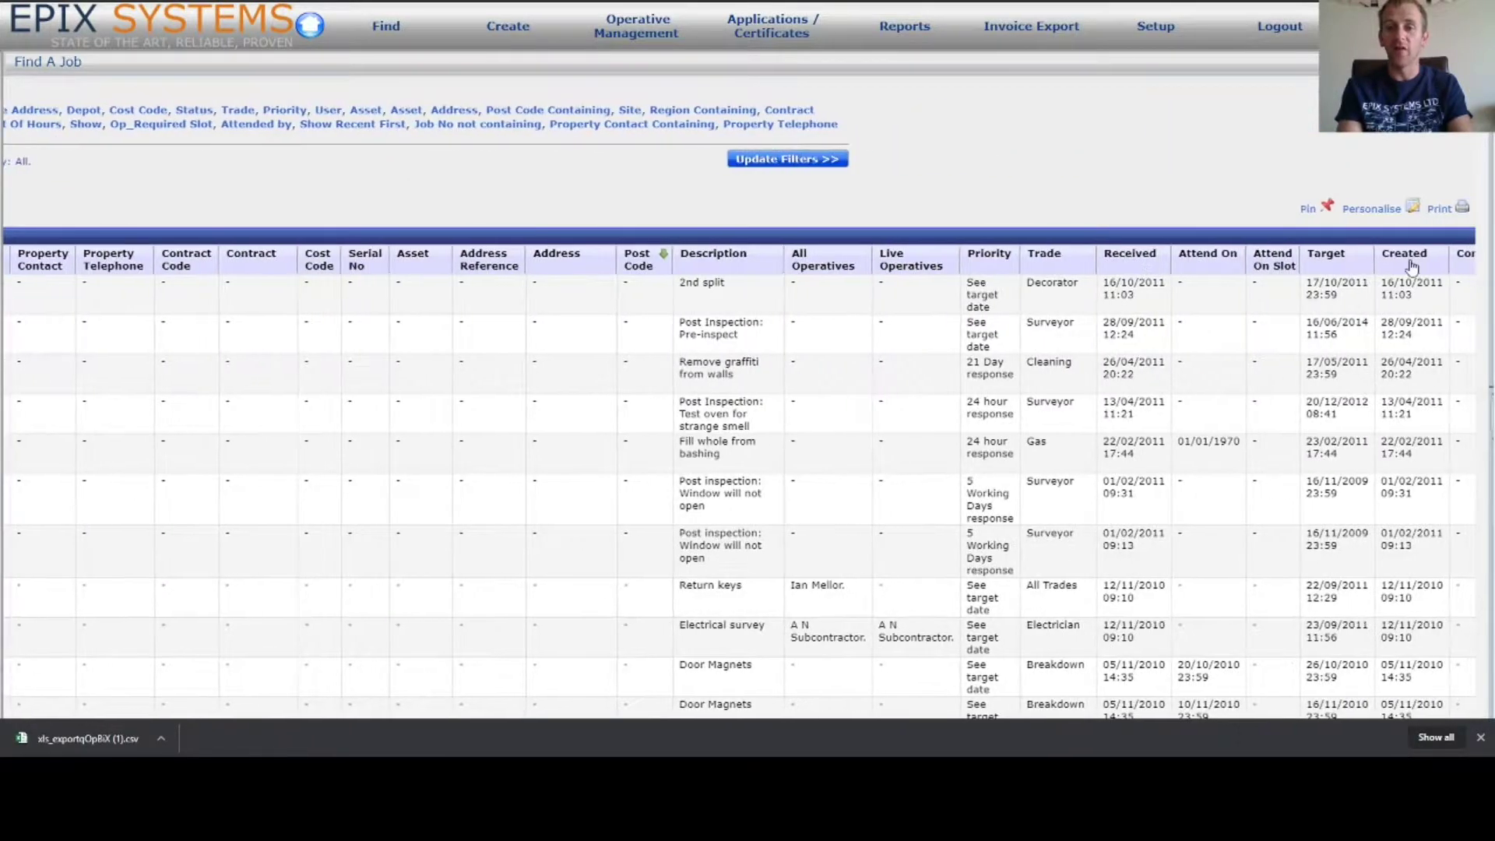
{"action": "scroll", "coordinate": [1411, 267], "scroll_direction": "right", "scroll_amount": 1}
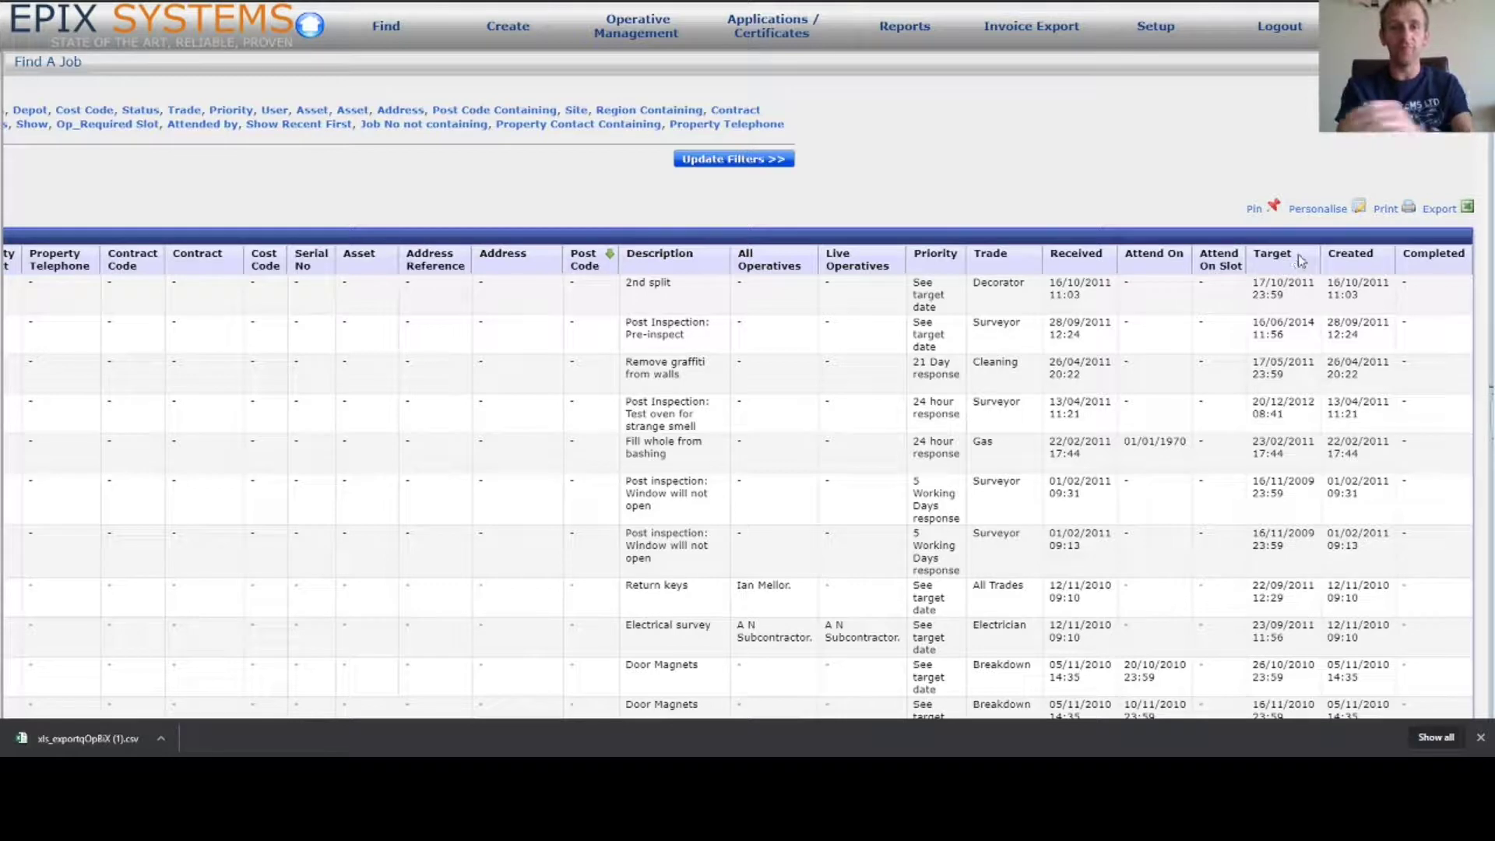
Step: Remove the Customer filter from the job search and update the results
{"action": "scroll", "coordinate": [1297, 254], "scroll_direction": "left", "scroll_amount": 7}
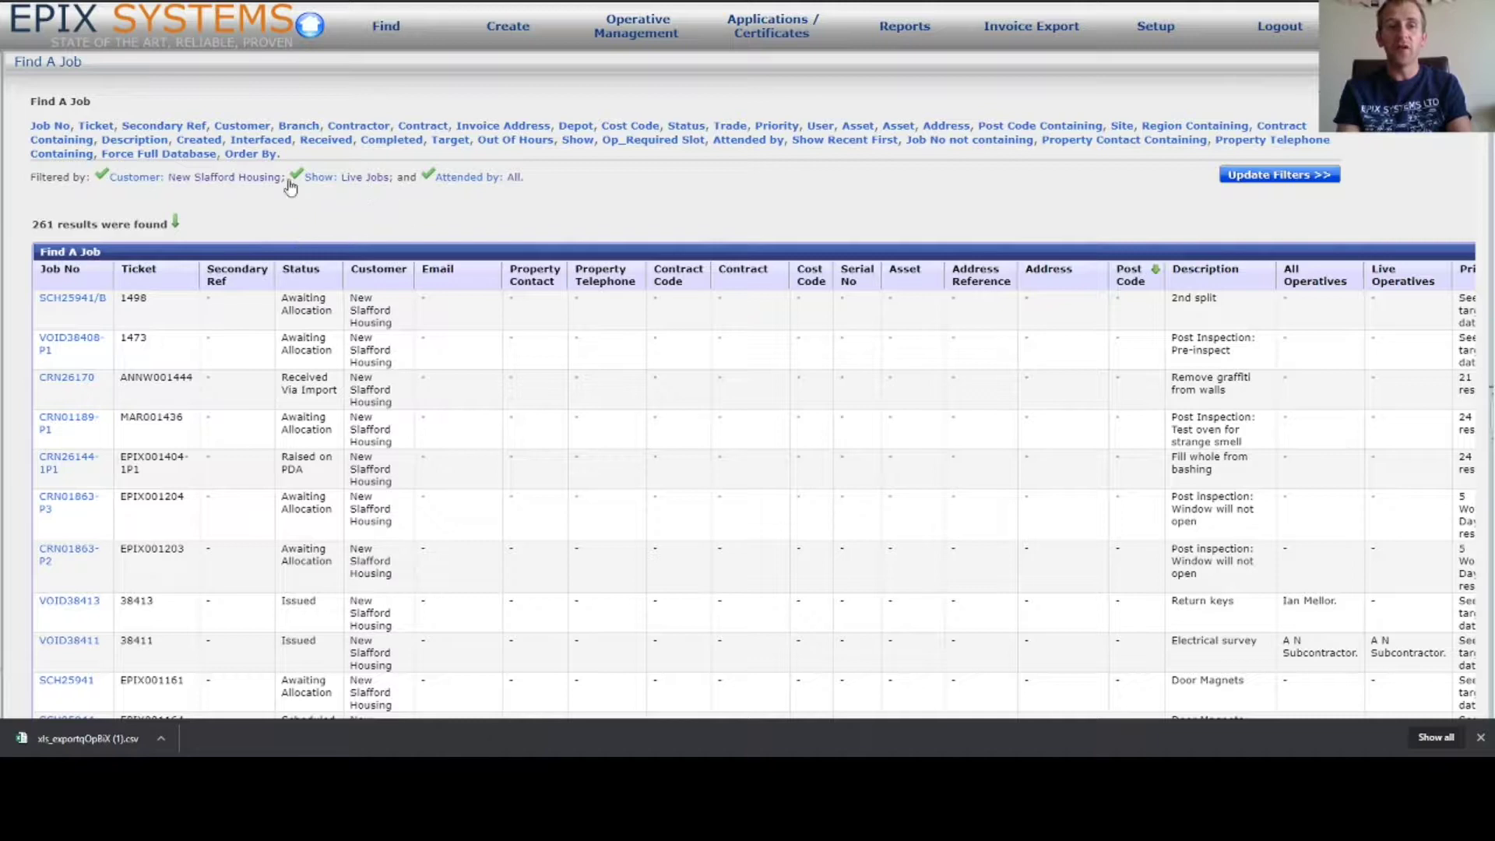
{"action": "left_click", "coordinate": [181, 178]}
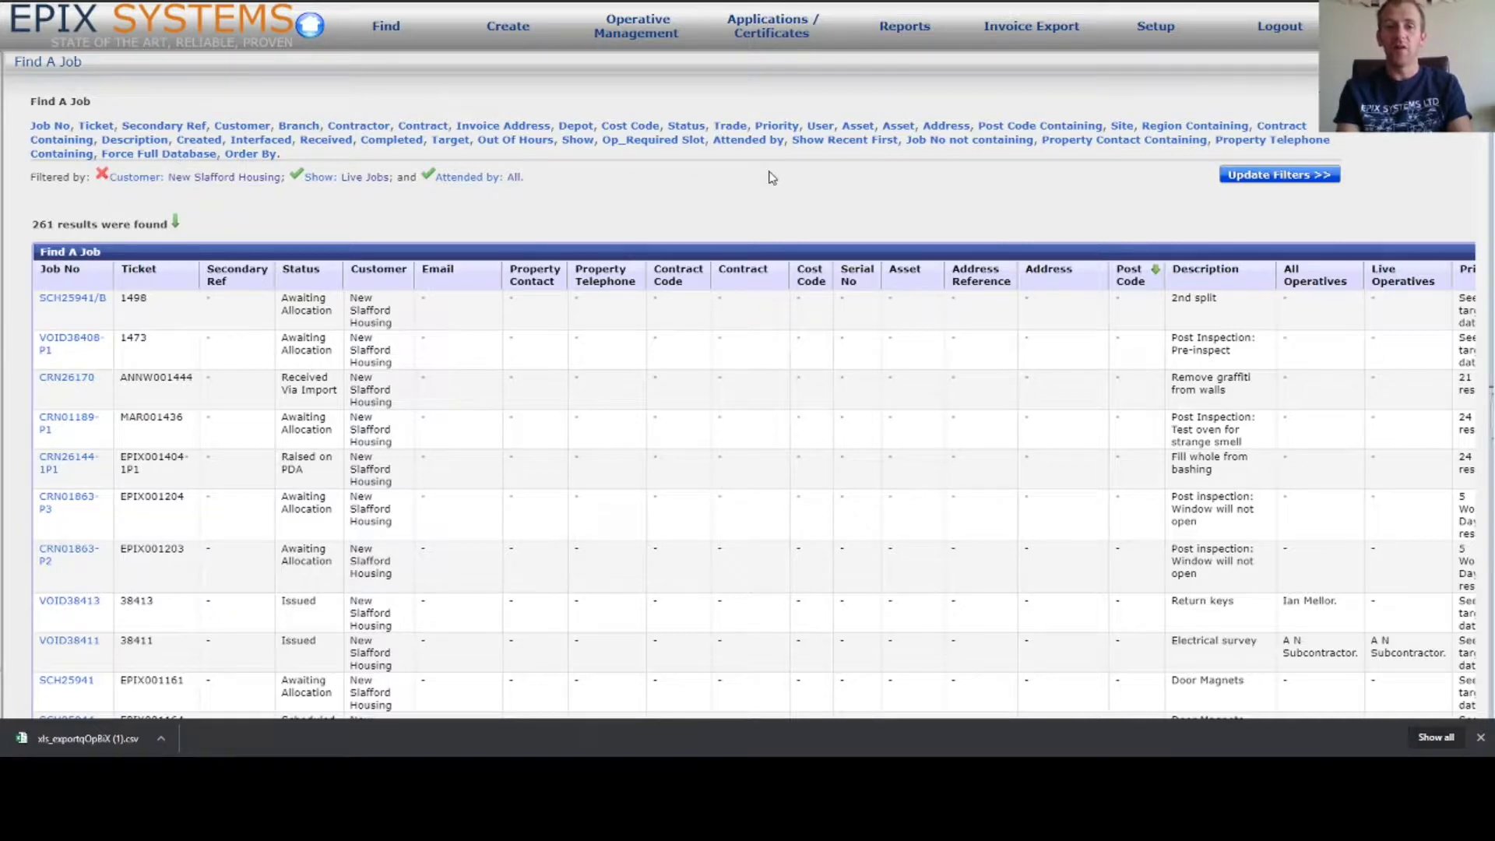
{"action": "left_click", "coordinate": [1305, 179]}
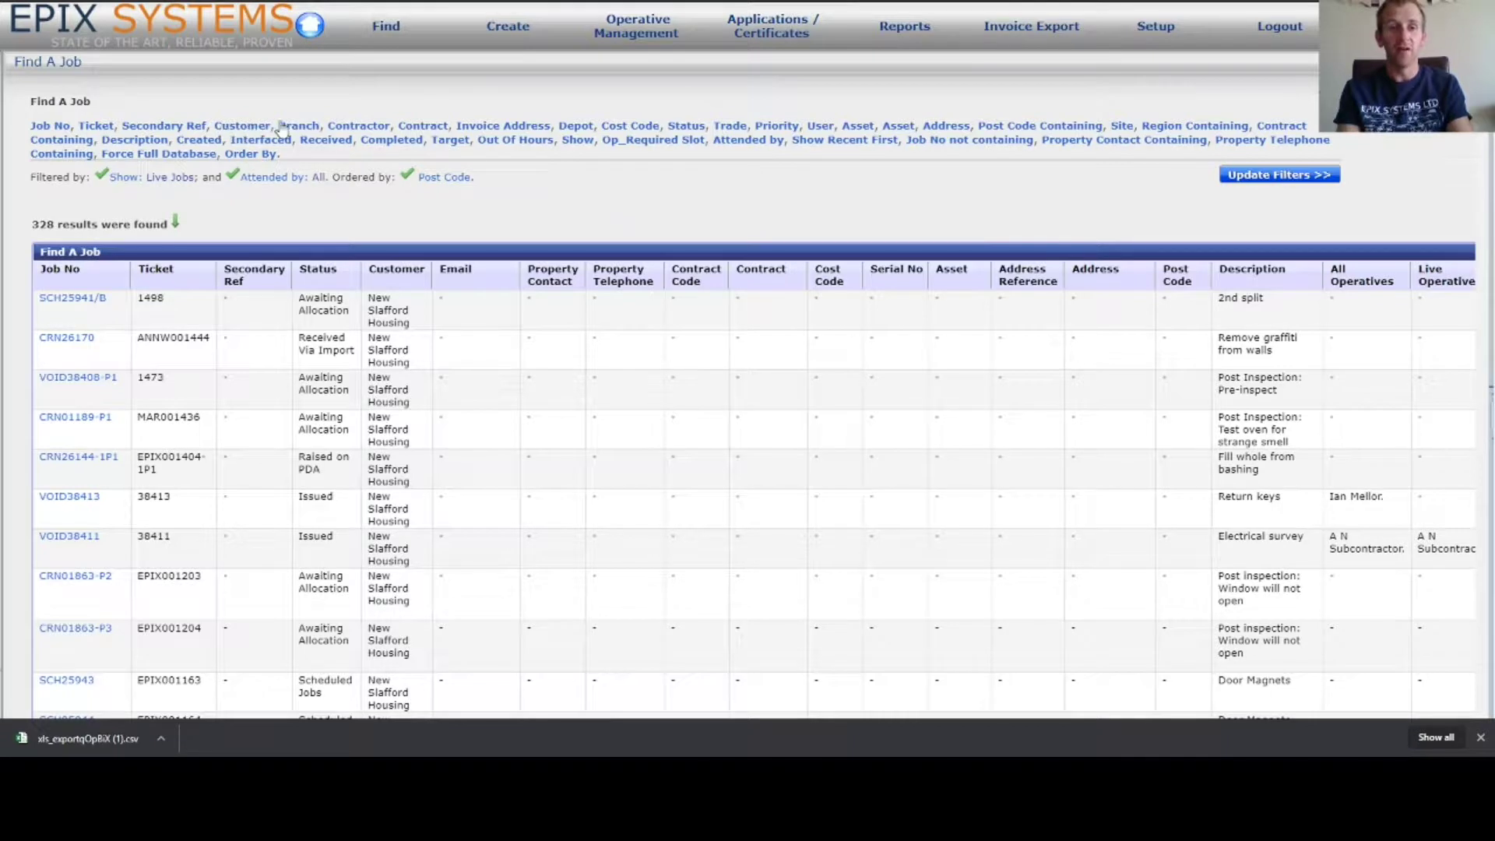
Step: Add a Customer filter for New Slafford Housing and update the job results
{"action": "left_click", "coordinate": [245, 127]}
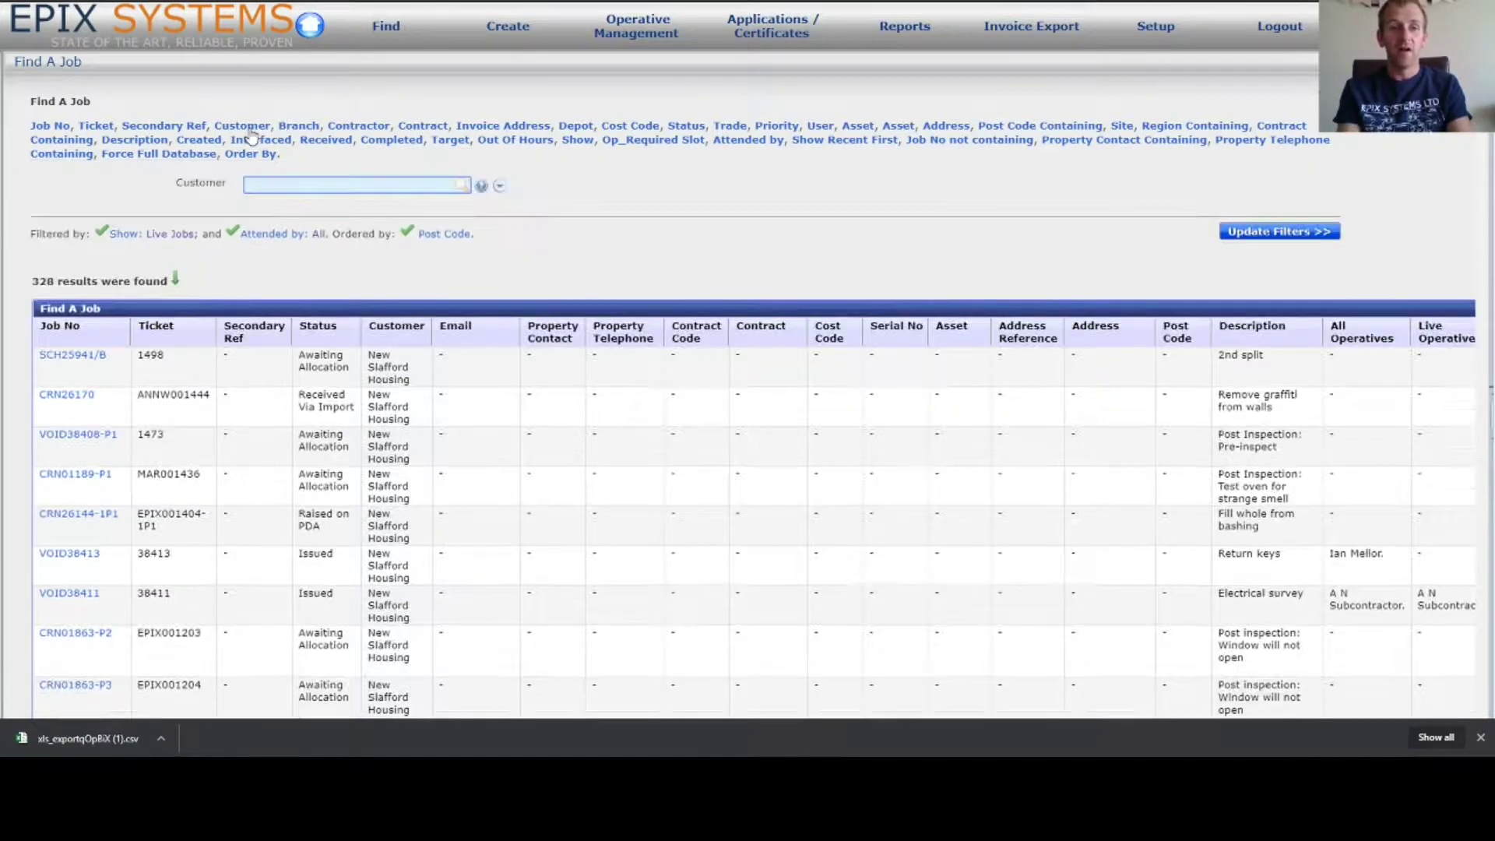
{"action": "left_click", "coordinate": [295, 186]}
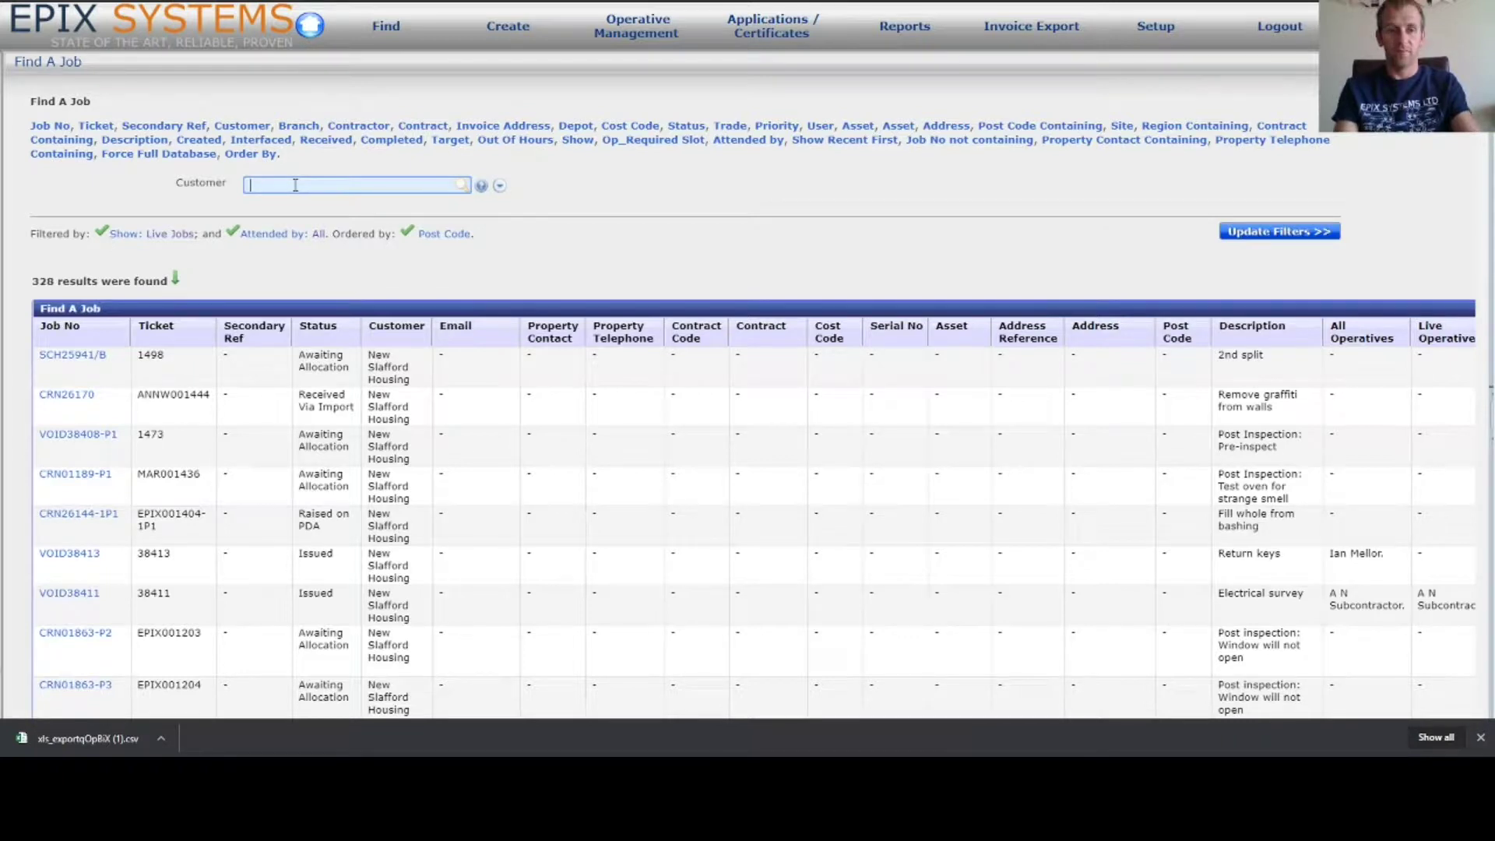
{"action": "type", "text": "newn"}
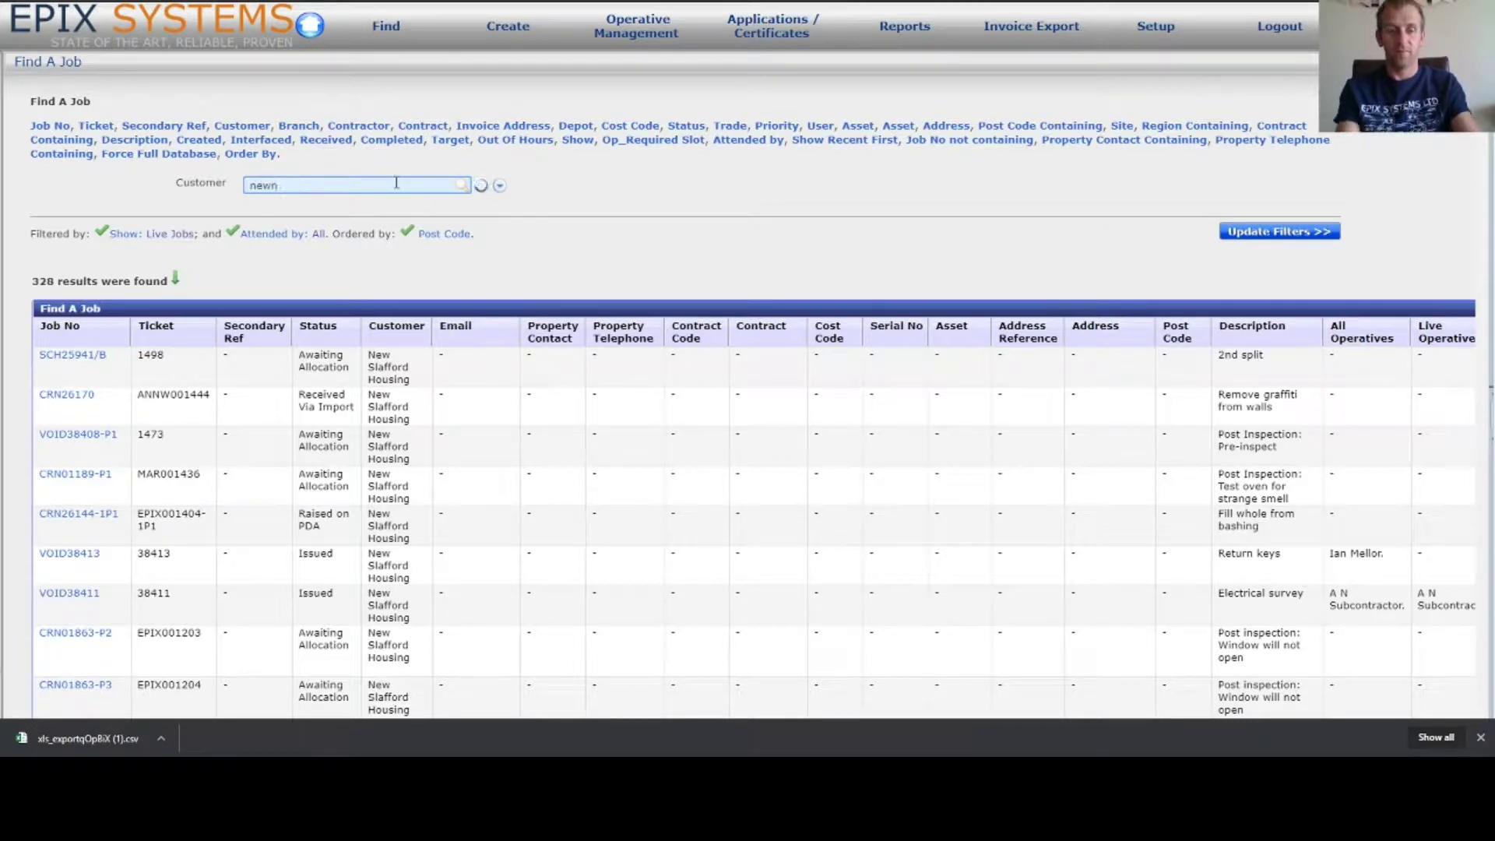
{"action": "key", "text": "BackSpace"}
{"action": "left_click", "coordinate": [305, 203]}
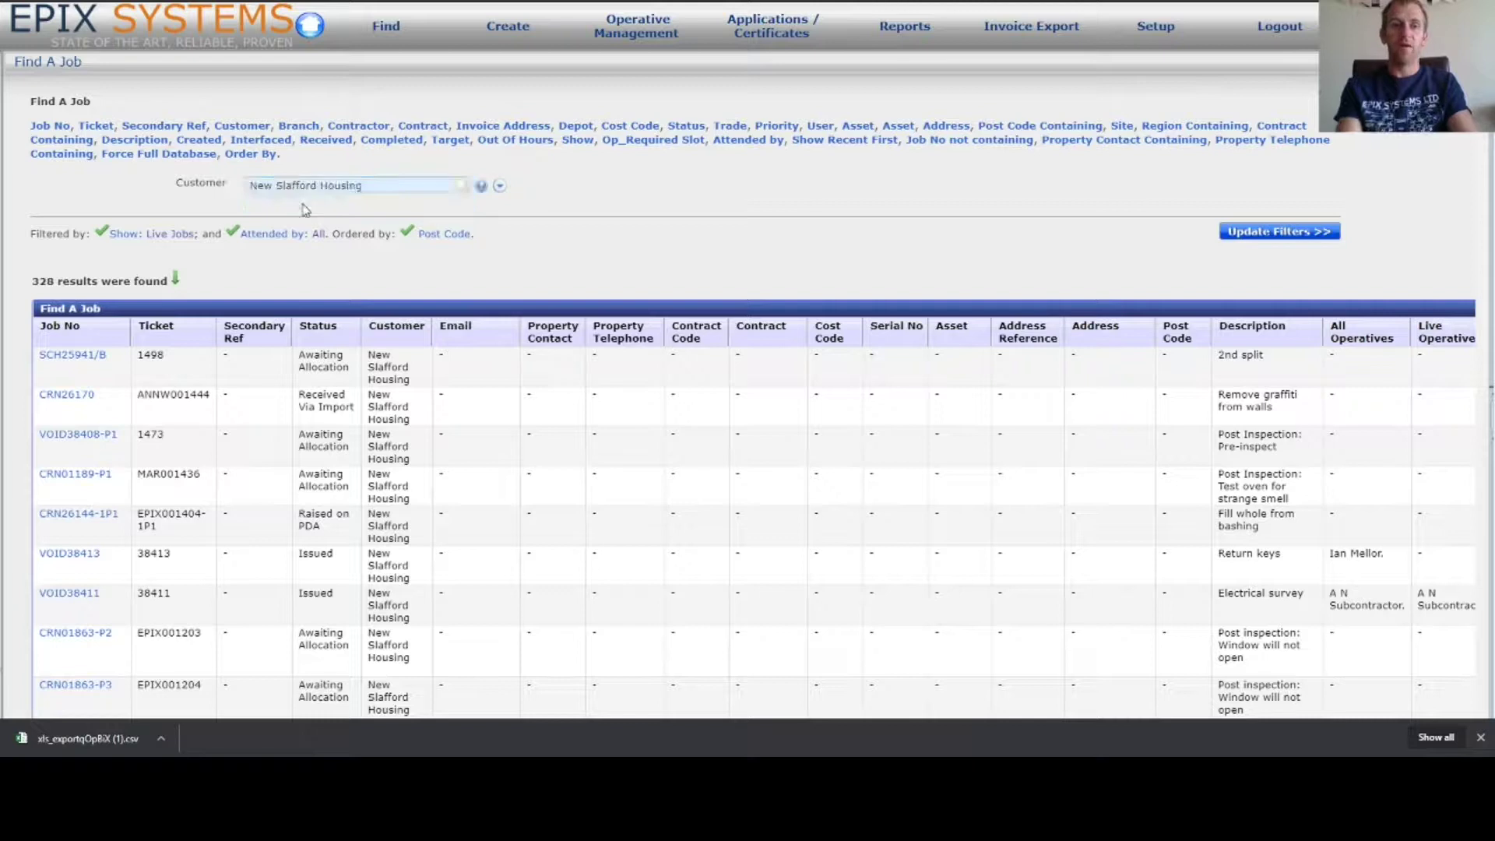
{"action": "left_click", "coordinate": [1262, 242]}
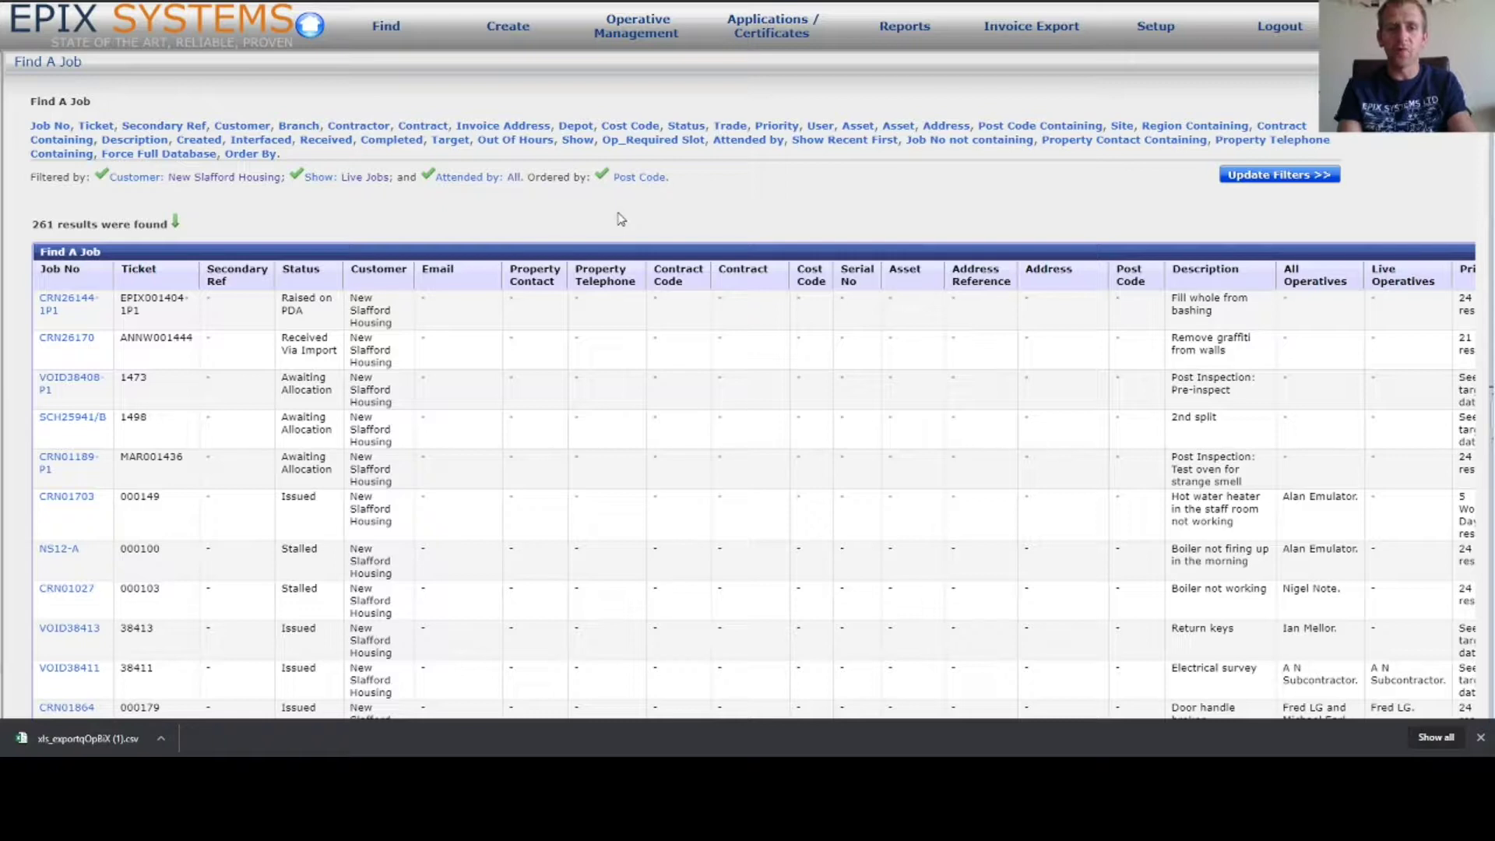
Step: Add a Received date filter covering 01/04/2020 to 30/04/2020
{"action": "left_click", "coordinate": [326, 140]}
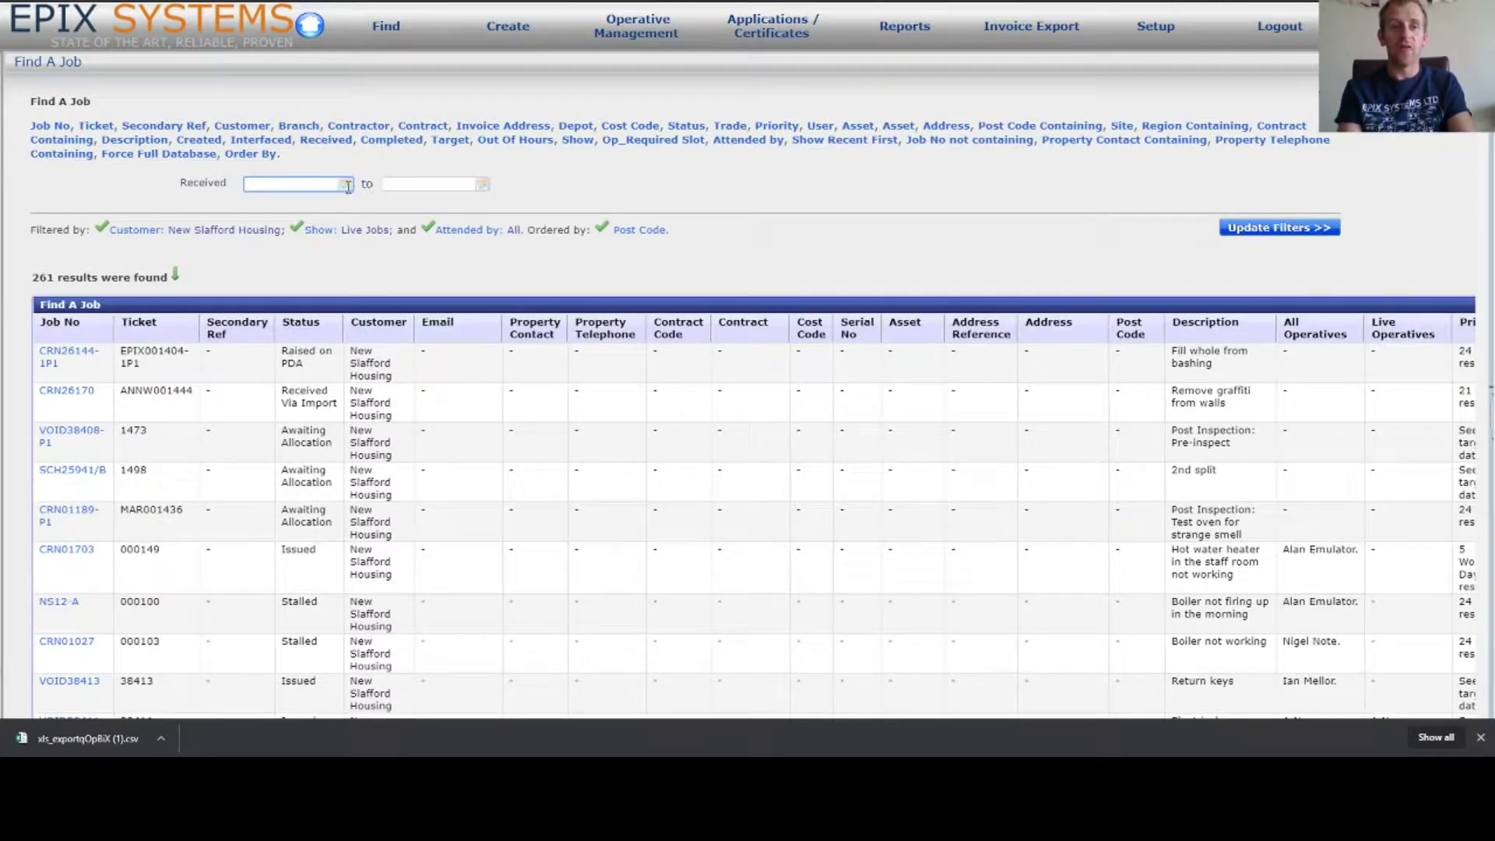
{"action": "left_click", "coordinate": [345, 184]}
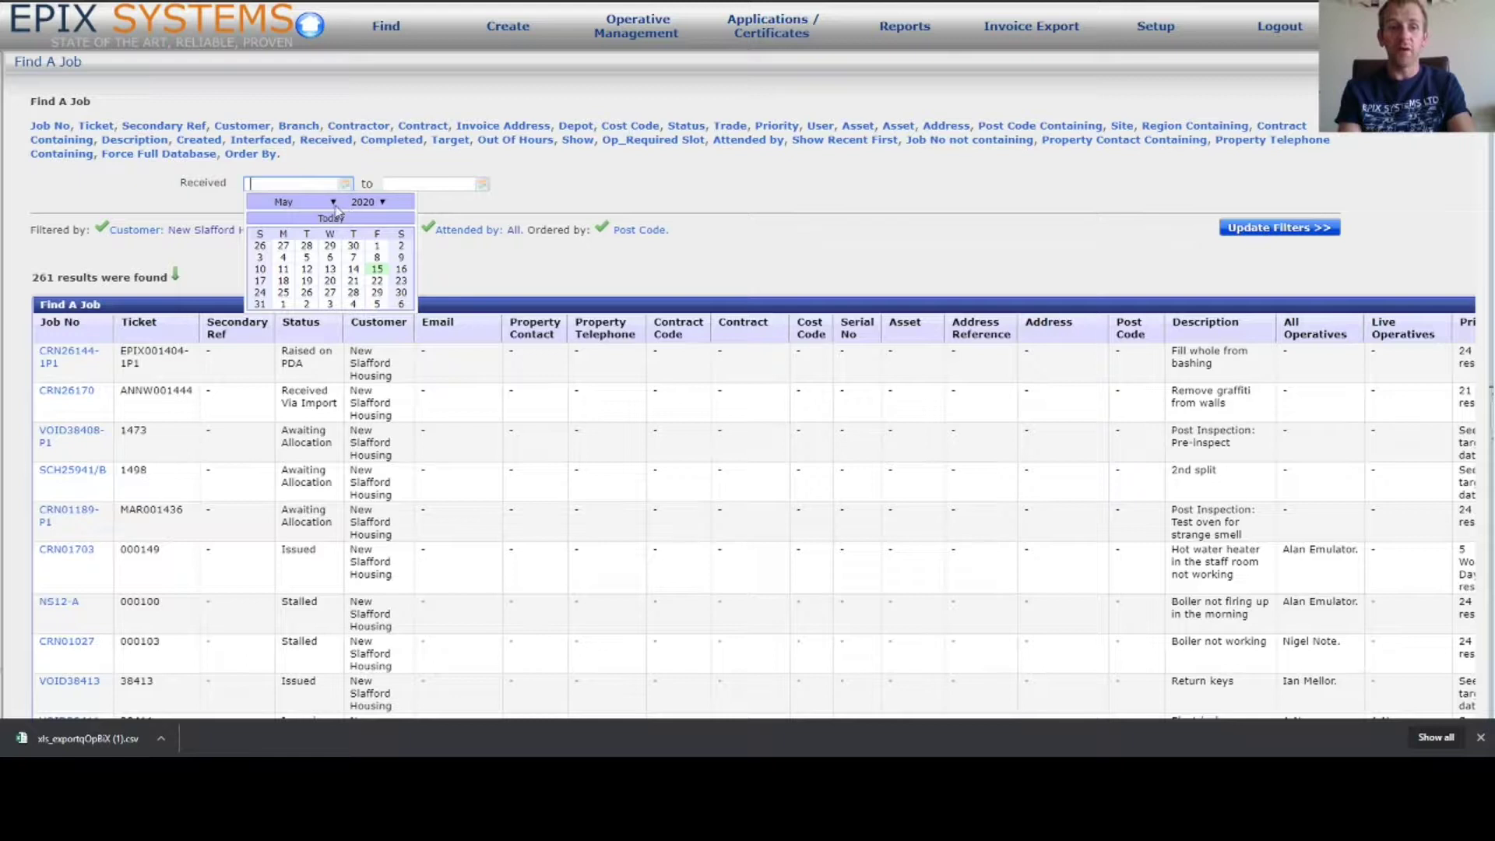
{"action": "left_click", "coordinate": [328, 203]}
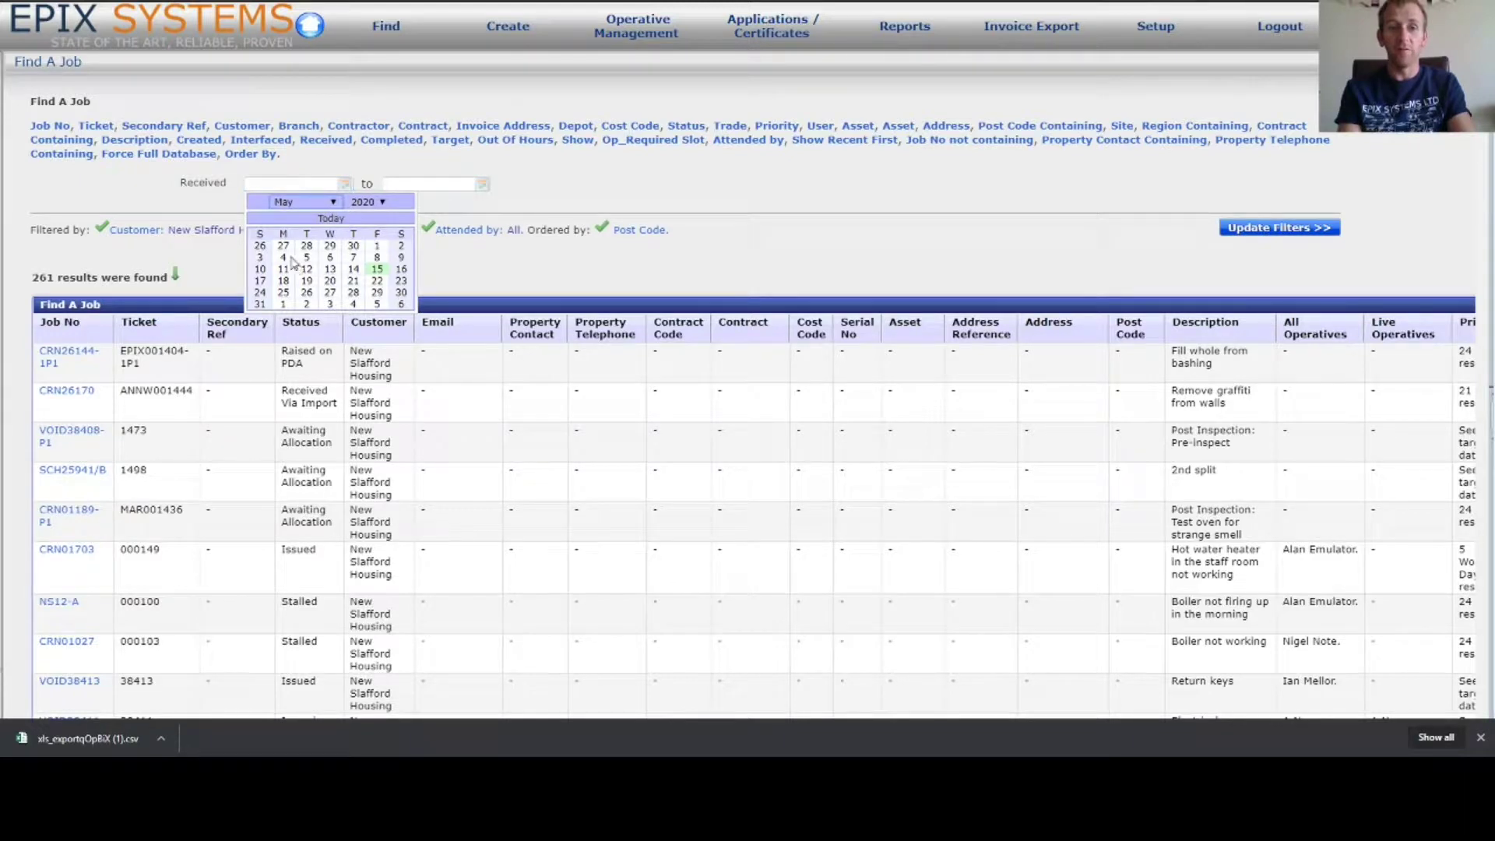
{"action": "left_click", "coordinate": [295, 262]}
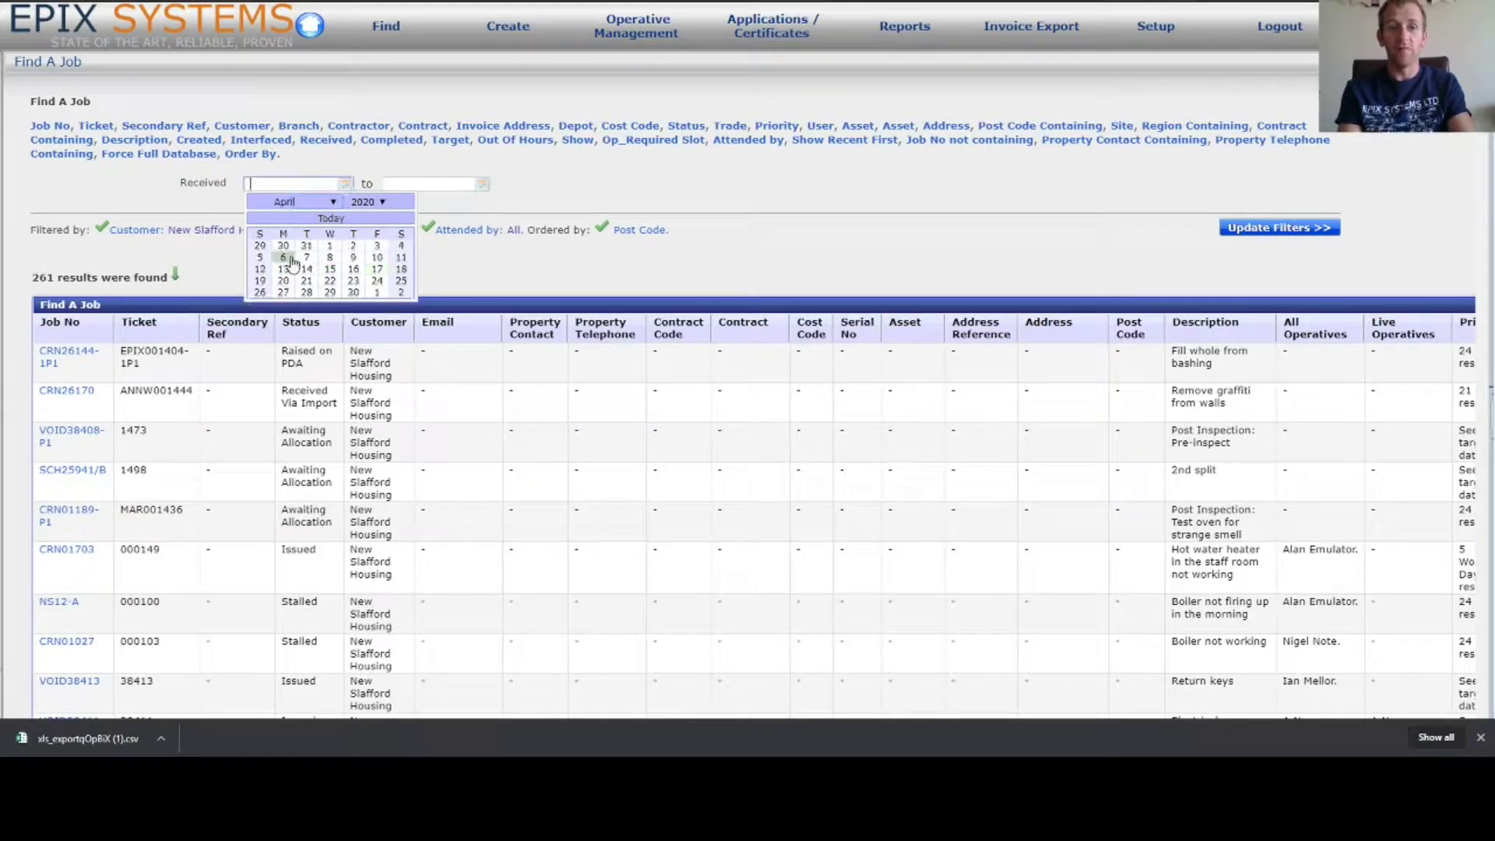
{"action": "left_click", "coordinate": [331, 247]}
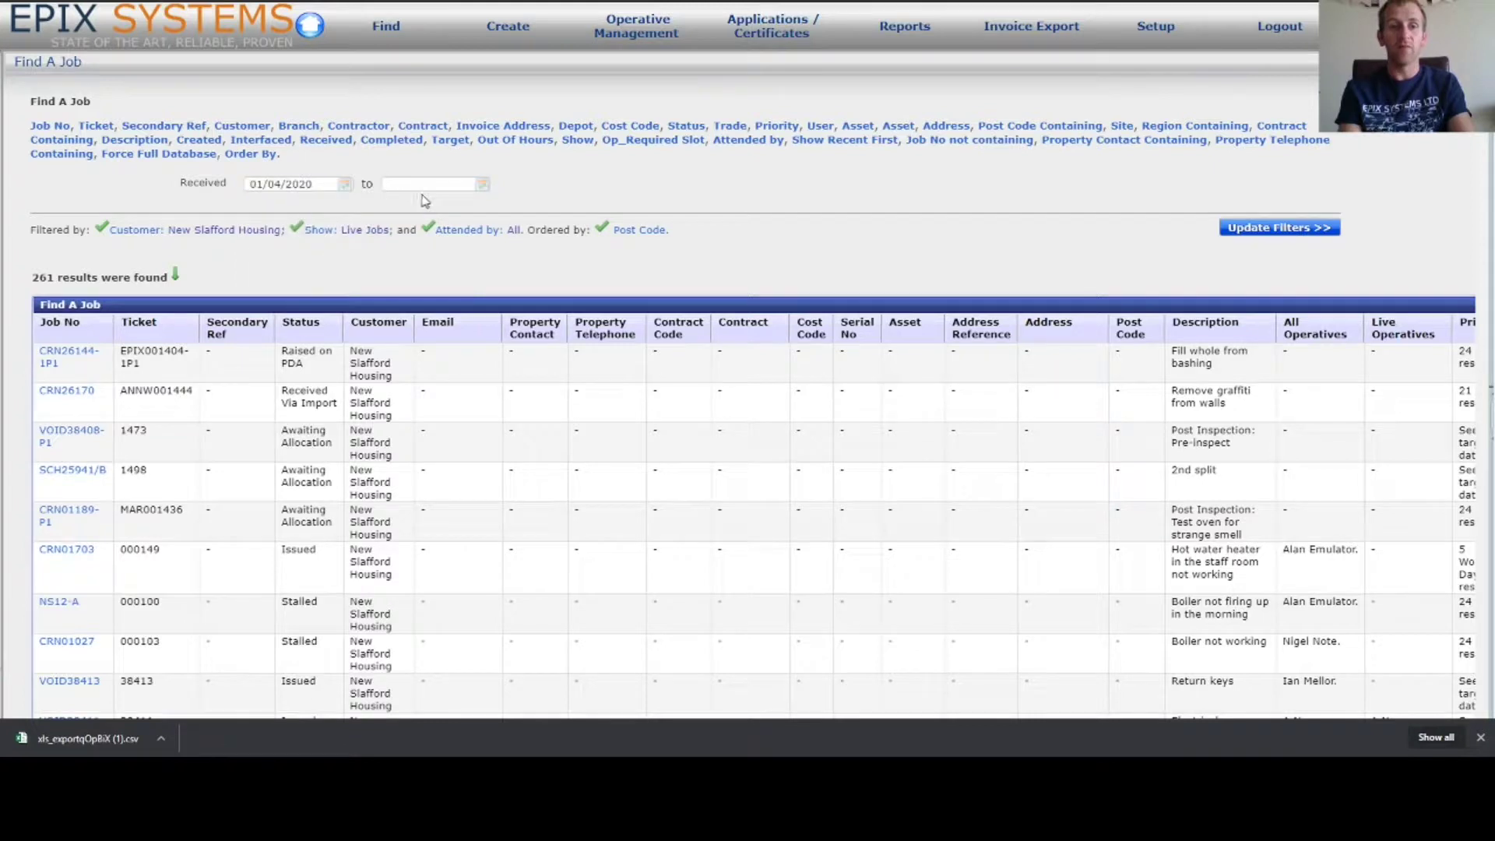
{"action": "left_click", "coordinate": [483, 184]}
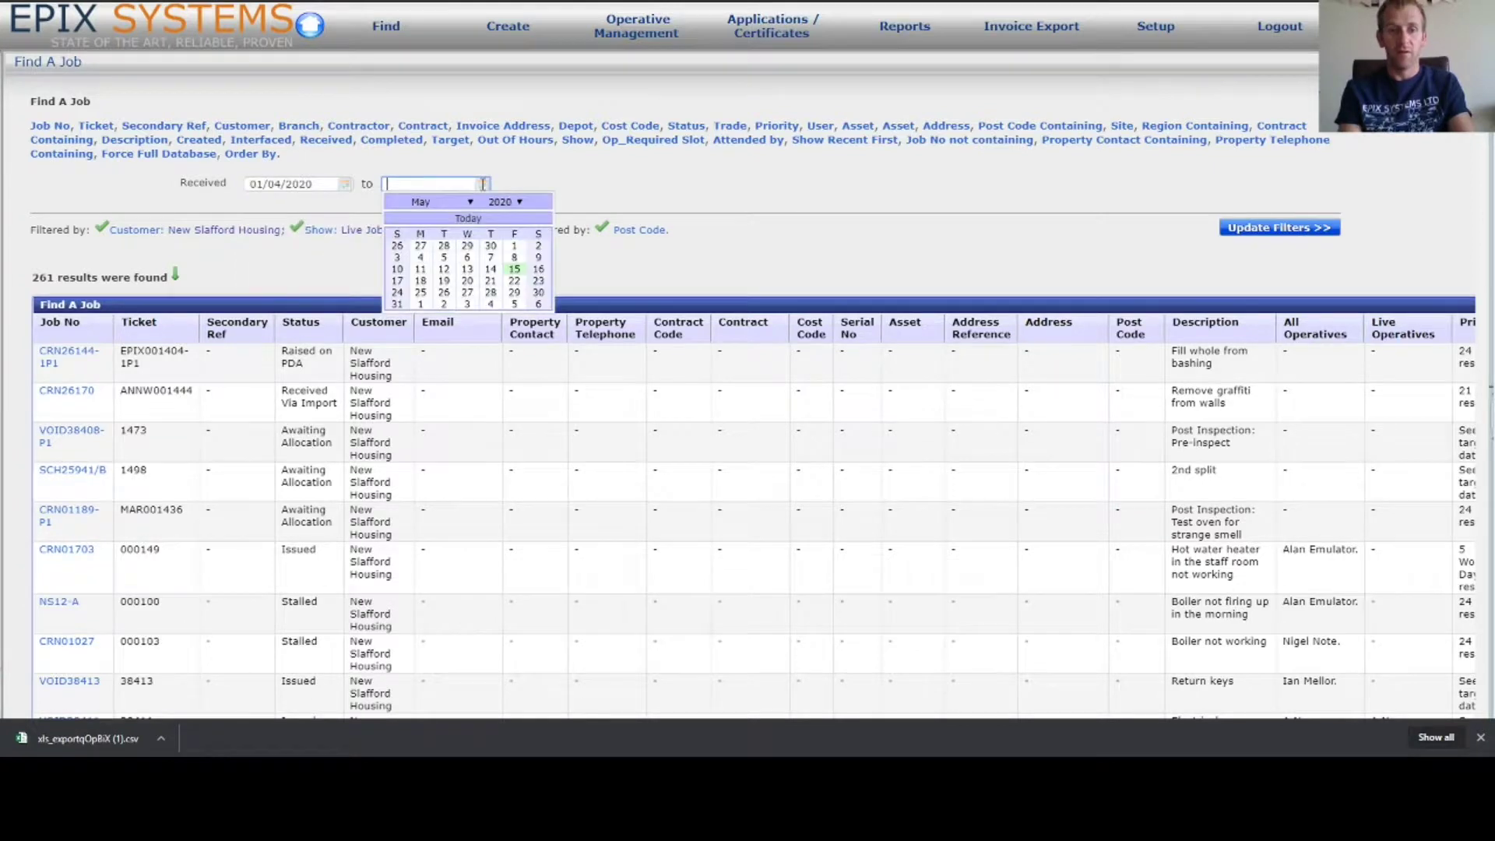
{"action": "left_click", "coordinate": [492, 246]}
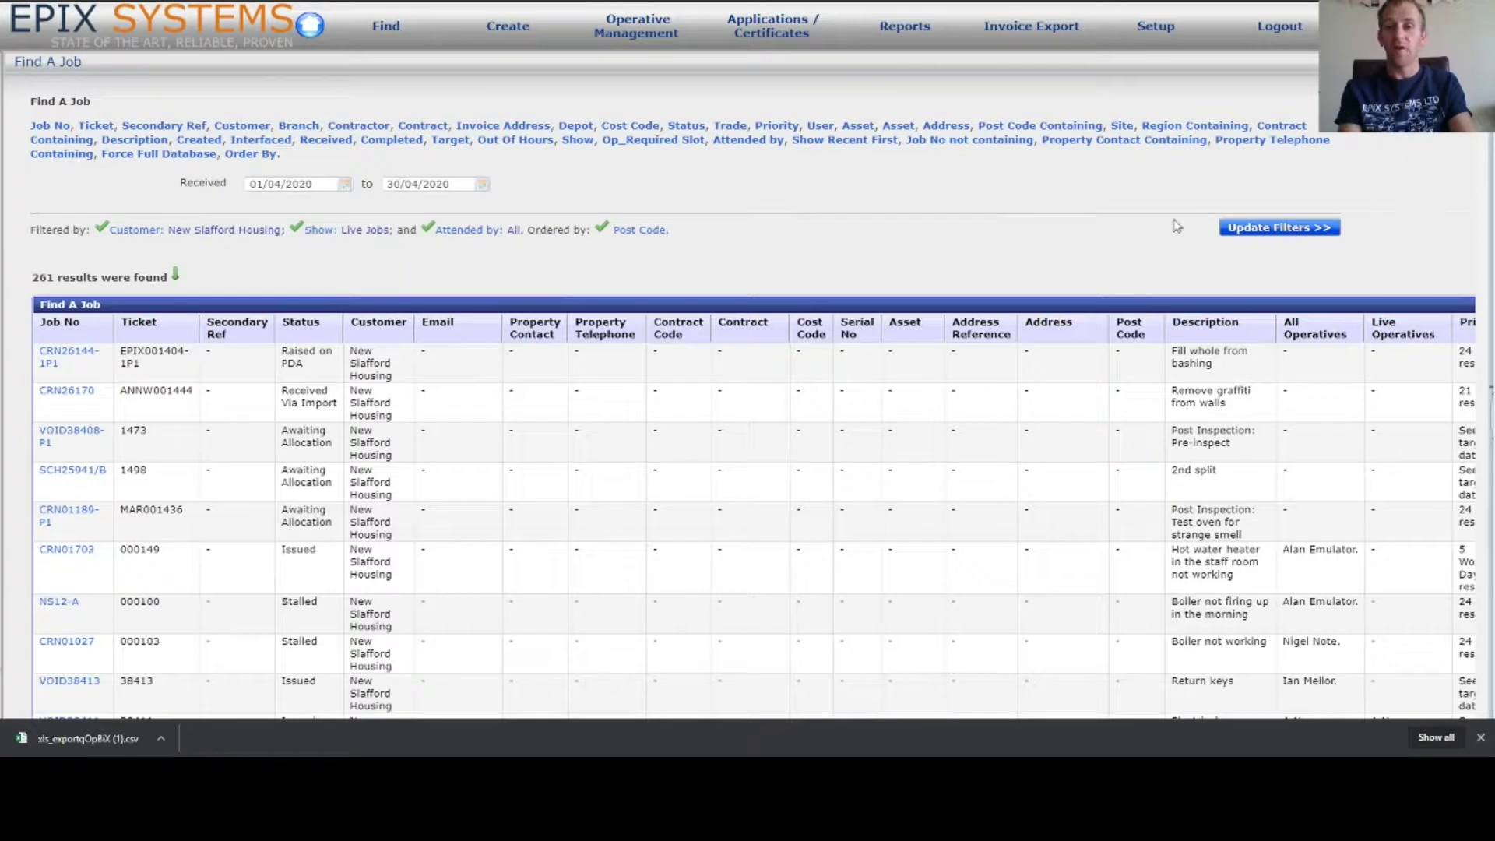
Step: Update the job results with the Received date filter, return to the result list, and update it again without the Live Jobs filter
{"action": "left_click", "coordinate": [1294, 236]}
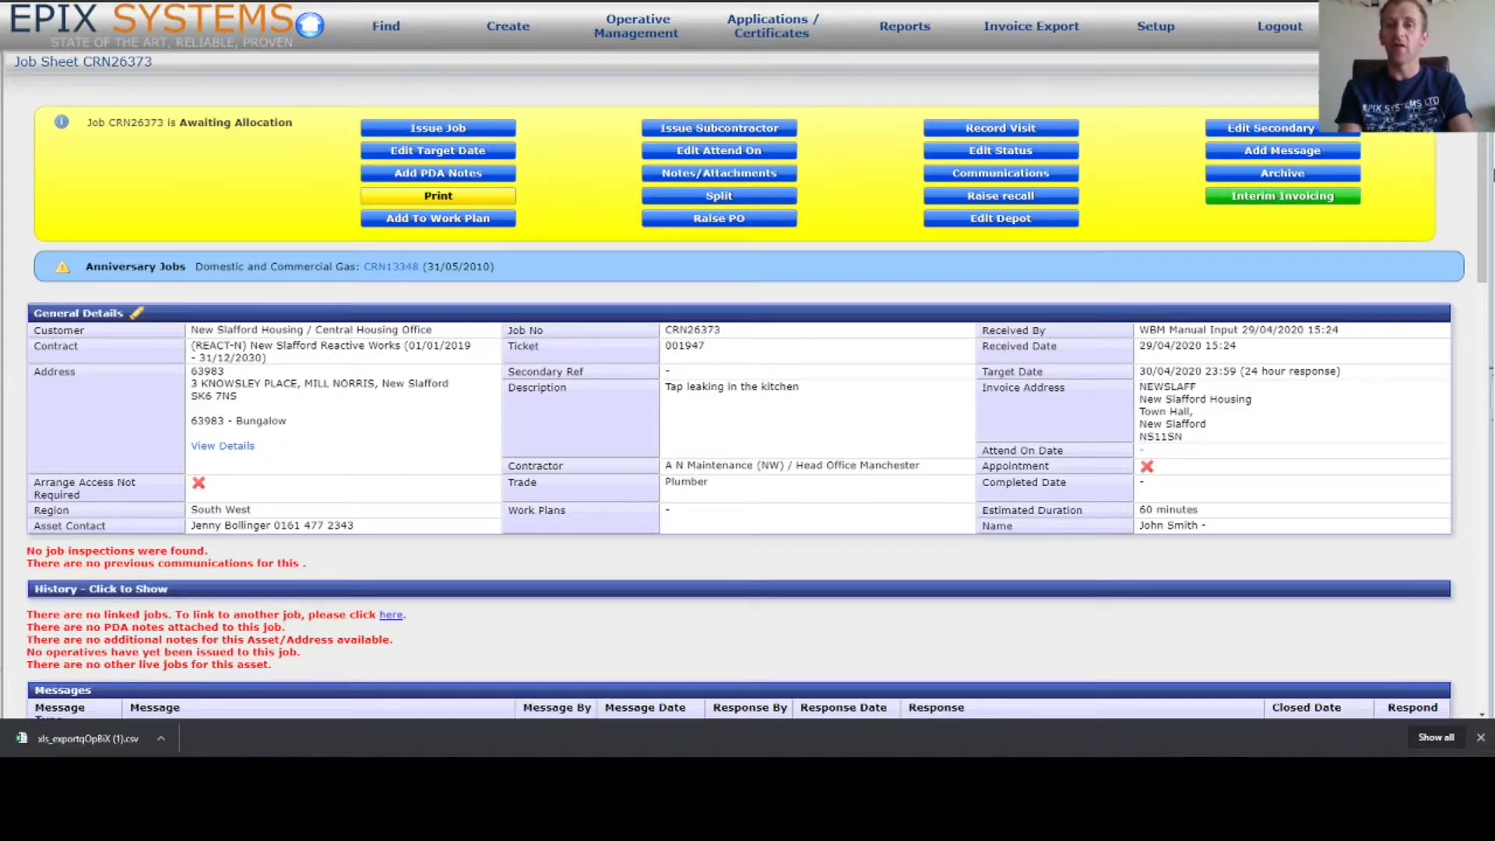
{"action": "key", "text": "alt+Left"}
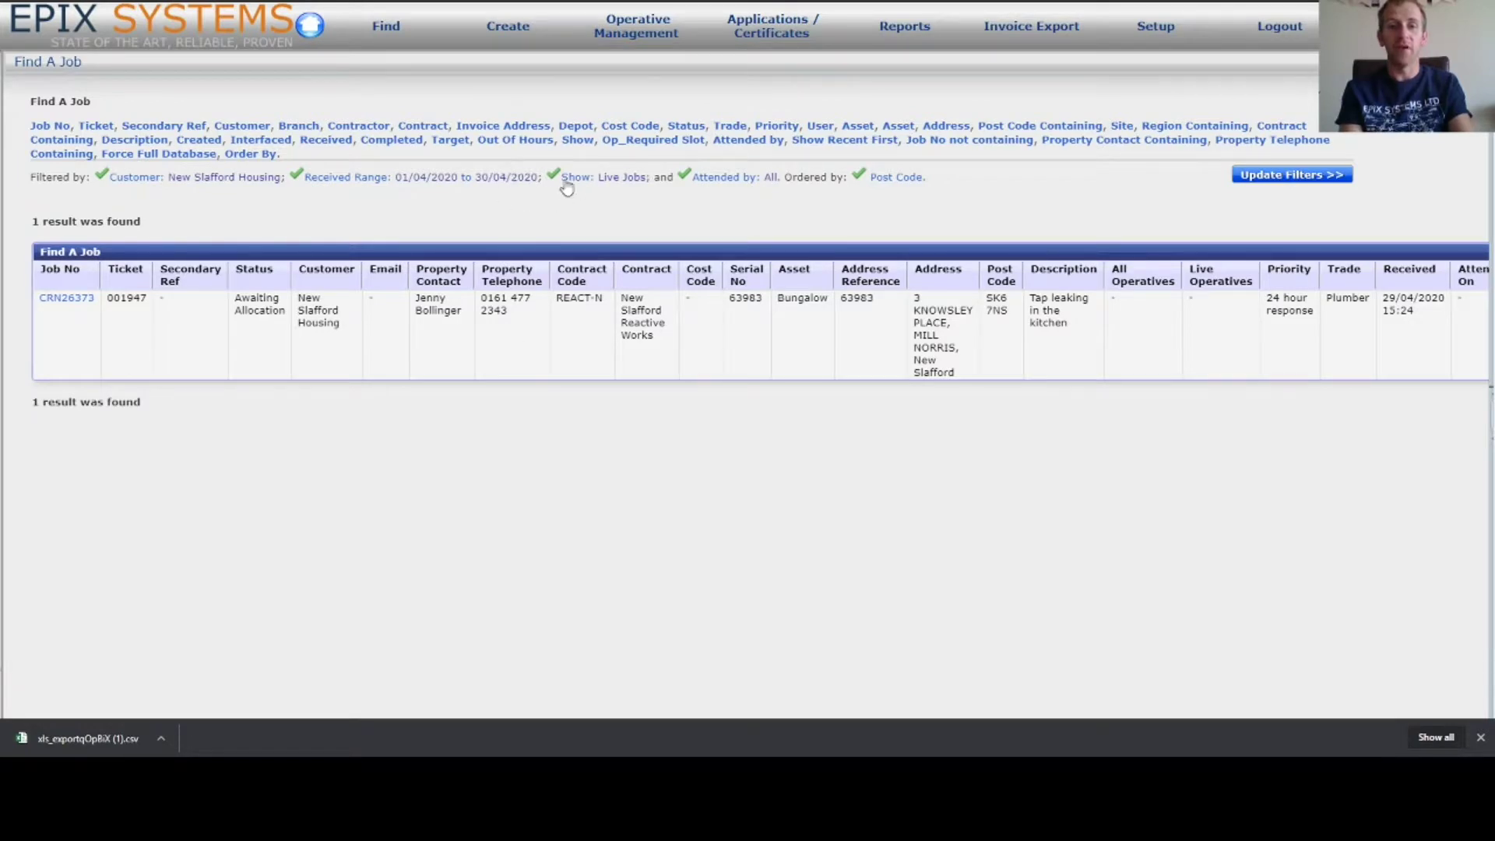
{"action": "left_click", "coordinate": [609, 188]}
{"action": "left_click", "coordinate": [1290, 175]}
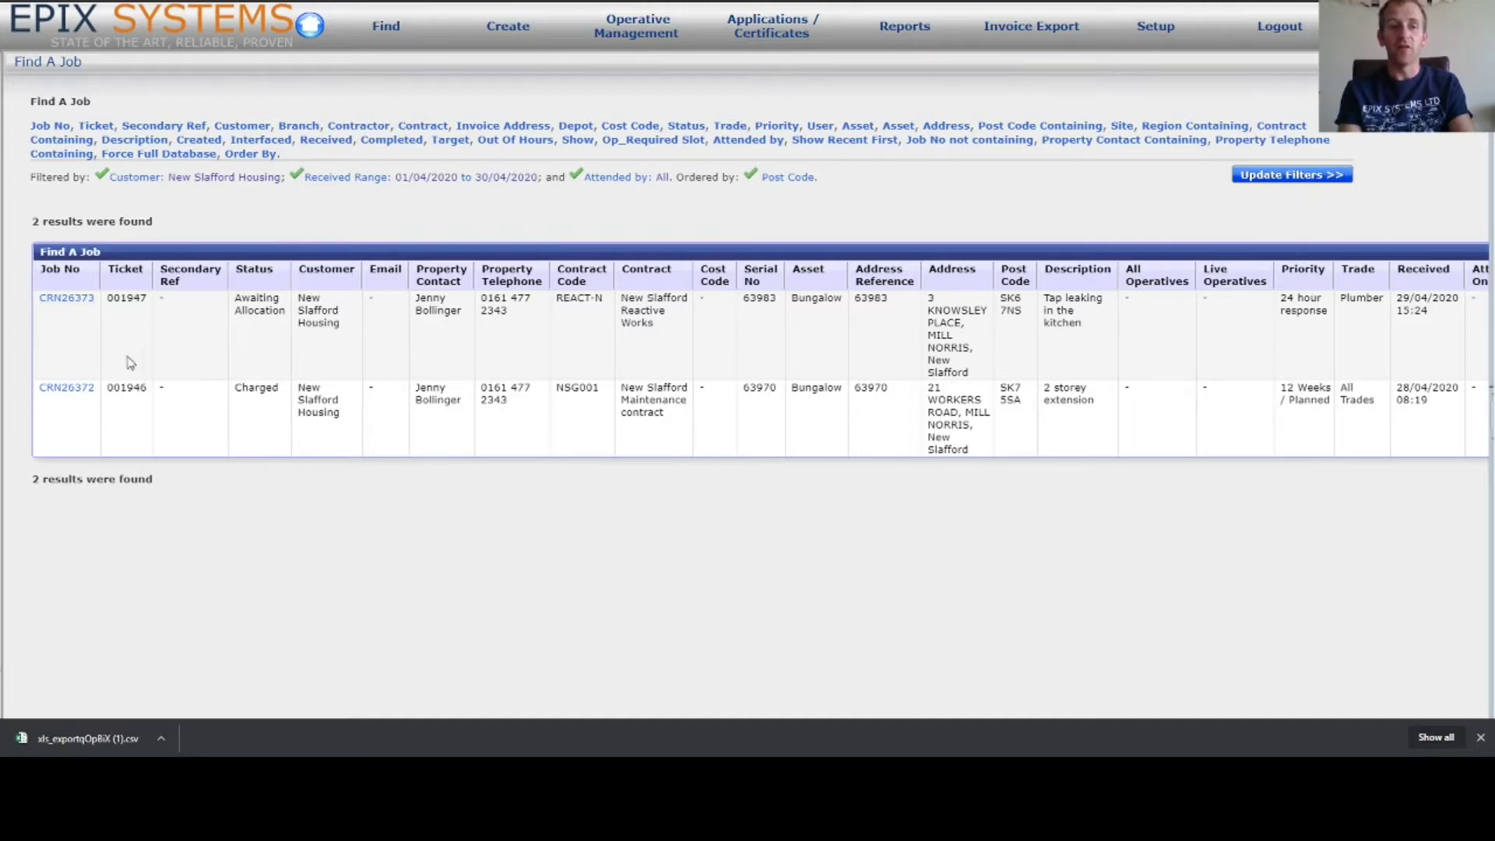
Step: View the job sheet of the charged 2 storey extension job and return to the job results
{"action": "left_click", "coordinate": [86, 391]}
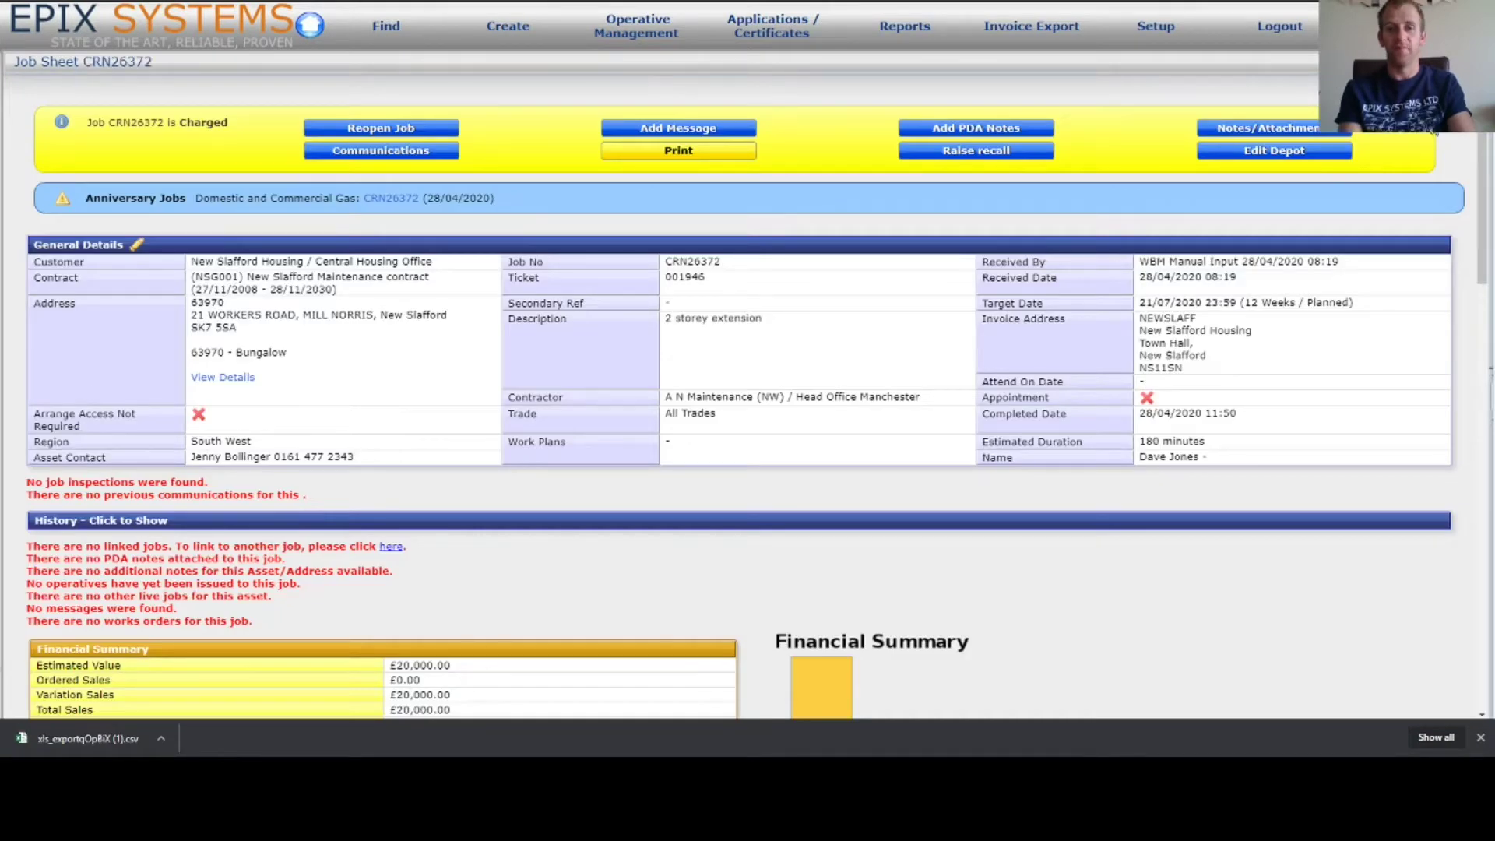
{"action": "key", "text": "alt+Left"}
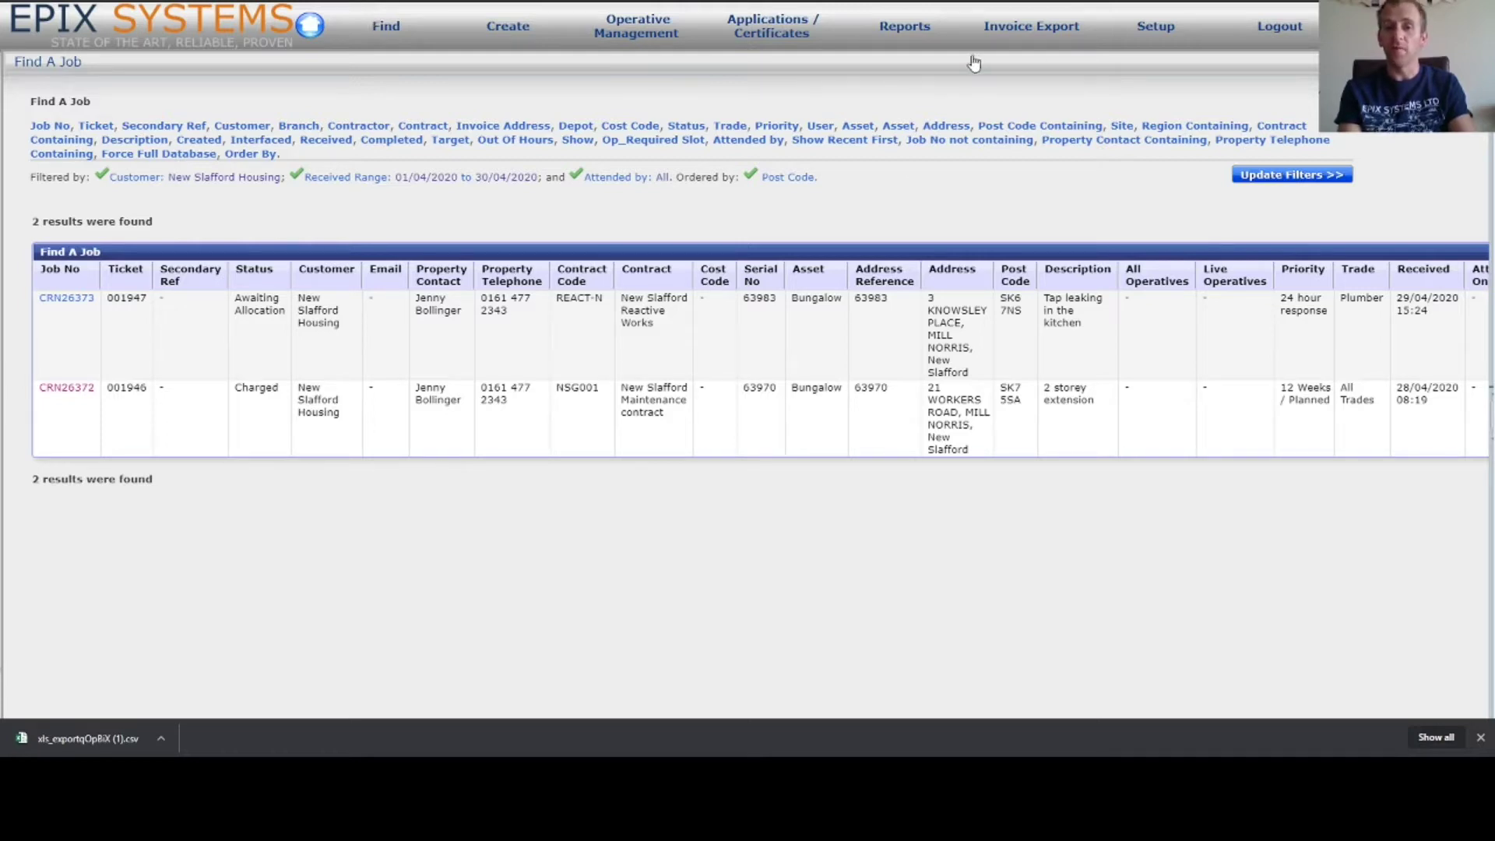
Step: Leave the job search and return to the home dashboard
{"action": "mouse_move", "coordinate": [932, 44]}
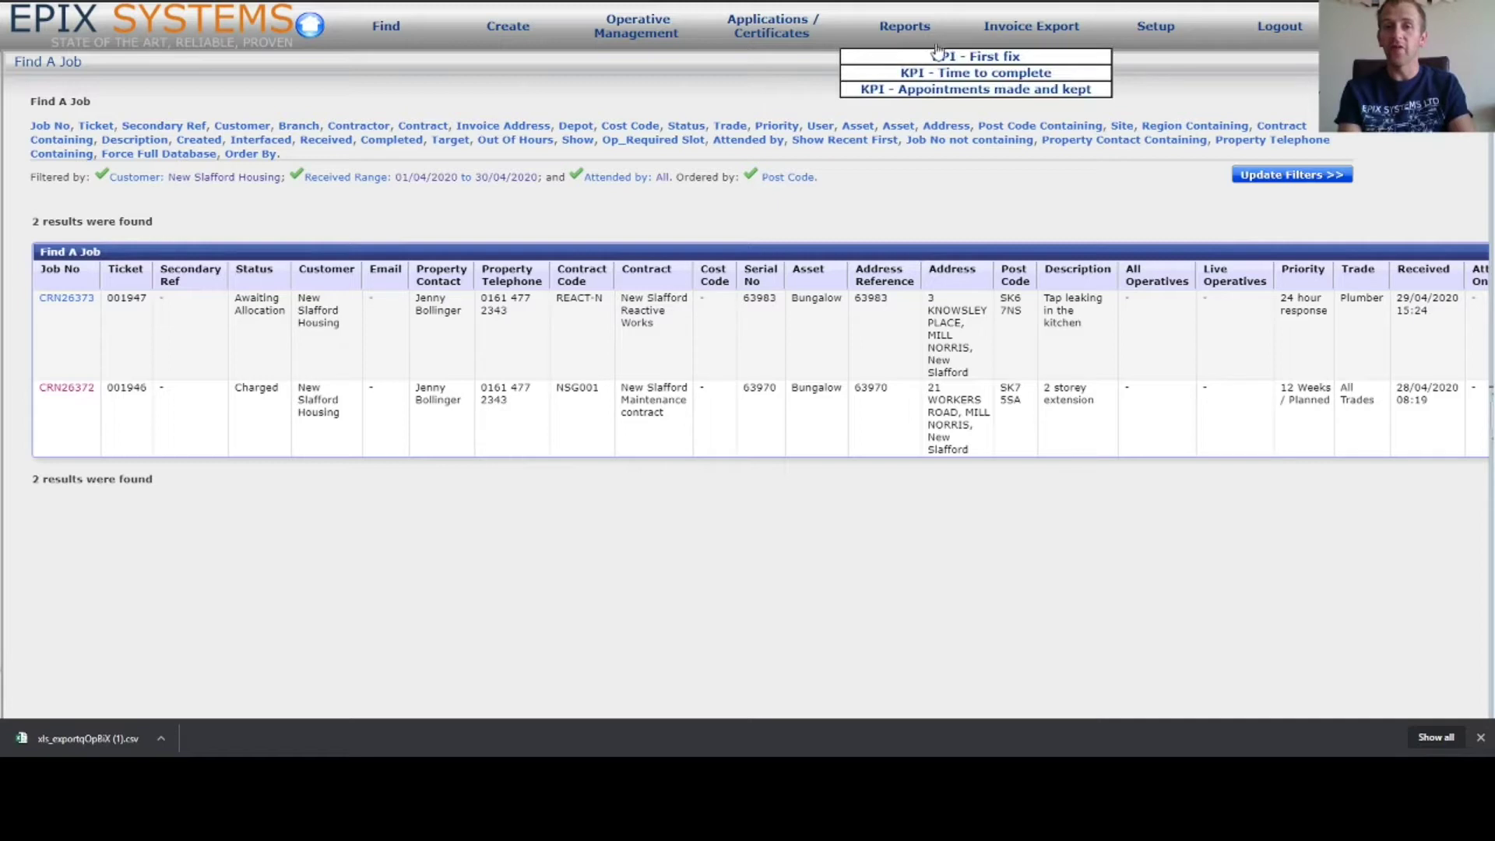
{"action": "mouse_move", "coordinate": [605, 39]}
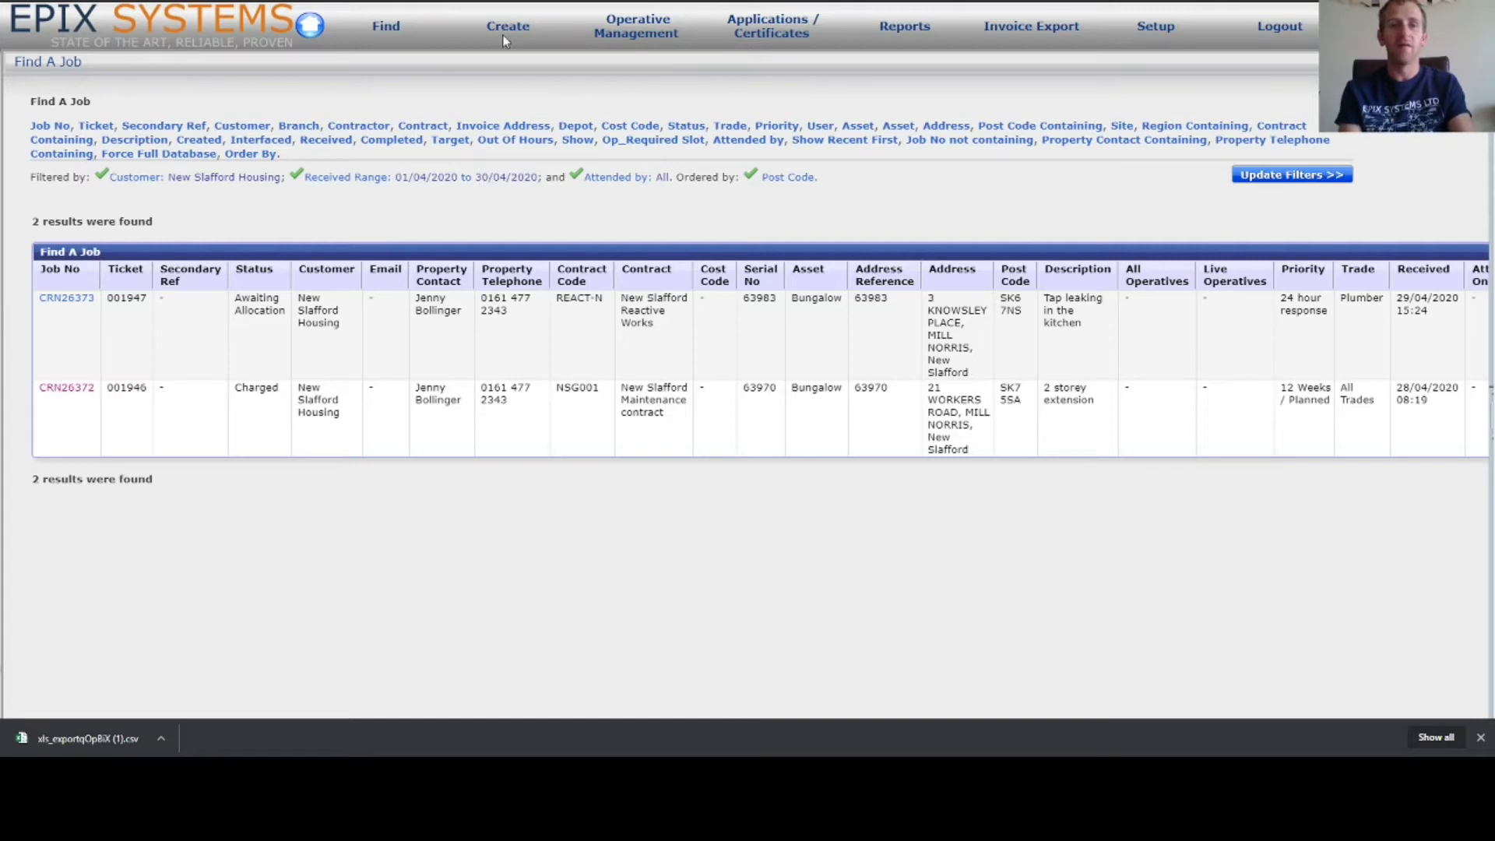
{"action": "left_click", "coordinate": [307, 31]}
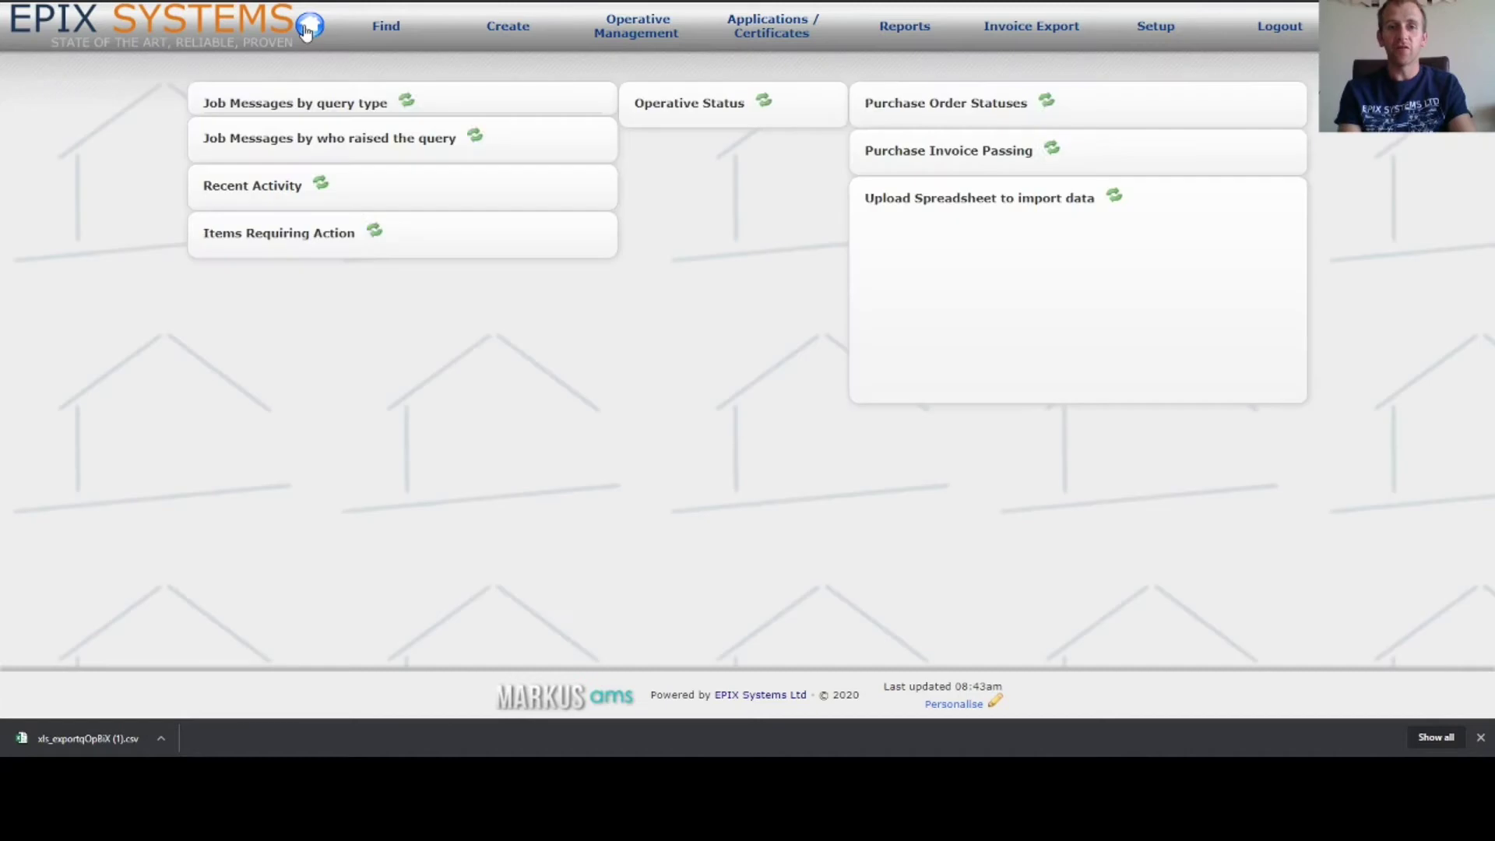